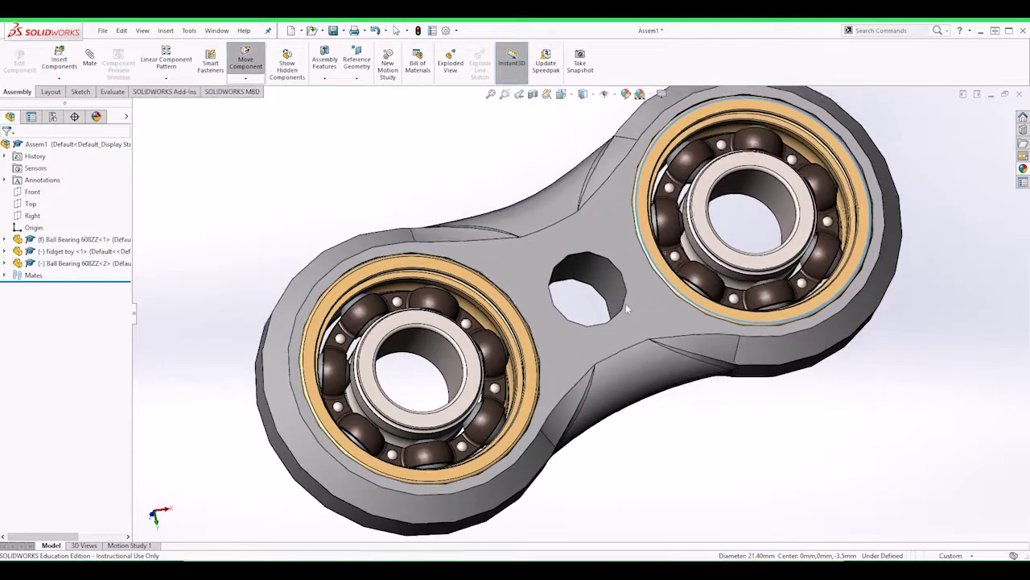
# Inspect the ball bearing part and measure the diameter of its outer cylindrical face
pyautogui.moveTo(713, 283); pyautogui.dragTo(725, 259)
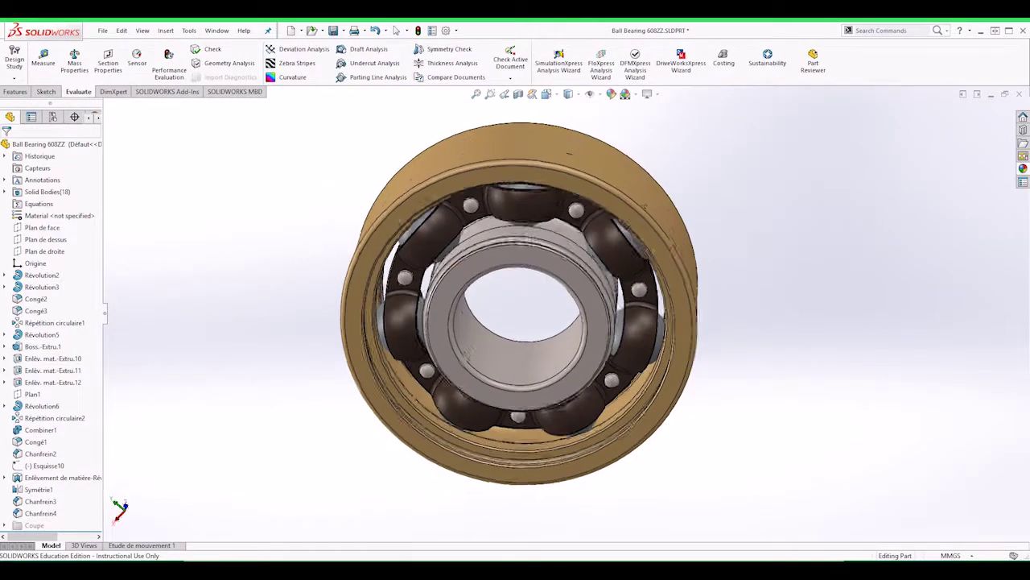
pyautogui.moveTo(748, 241); pyautogui.dragTo(755, 273, button='middle')
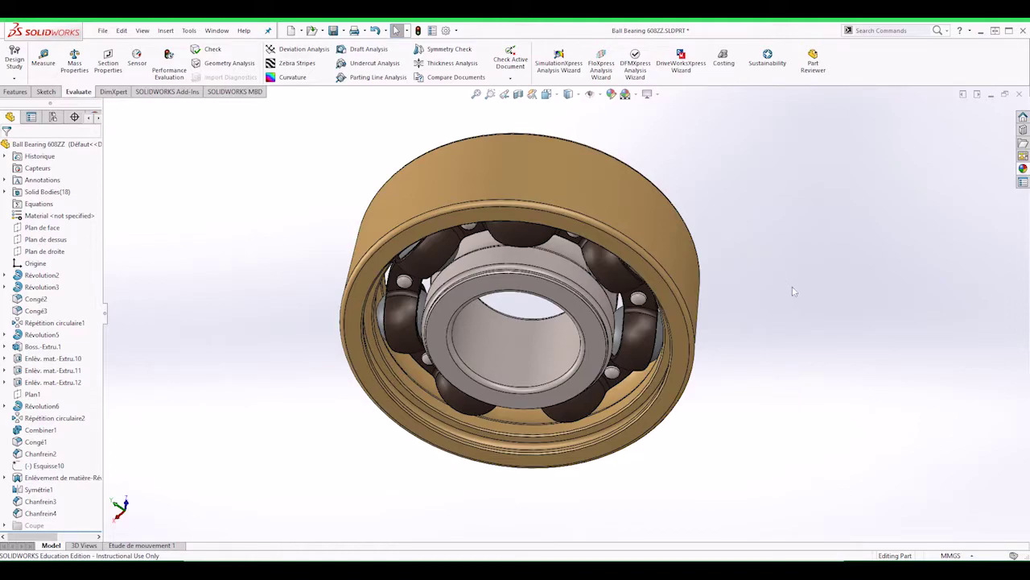
pyautogui.moveTo(700, 346); pyautogui.dragTo(757, 281, button='middle')
pyautogui.scroll(-2, 688, 274)
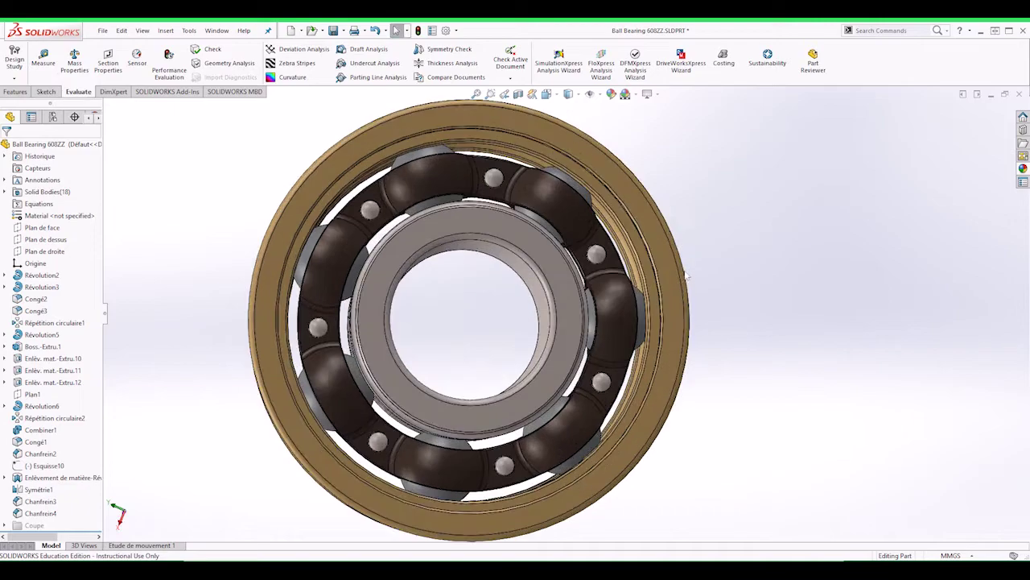
pyautogui.scroll(2, 687, 282)
pyautogui.moveTo(681, 306); pyautogui.dragTo(632, 314, button='middle')
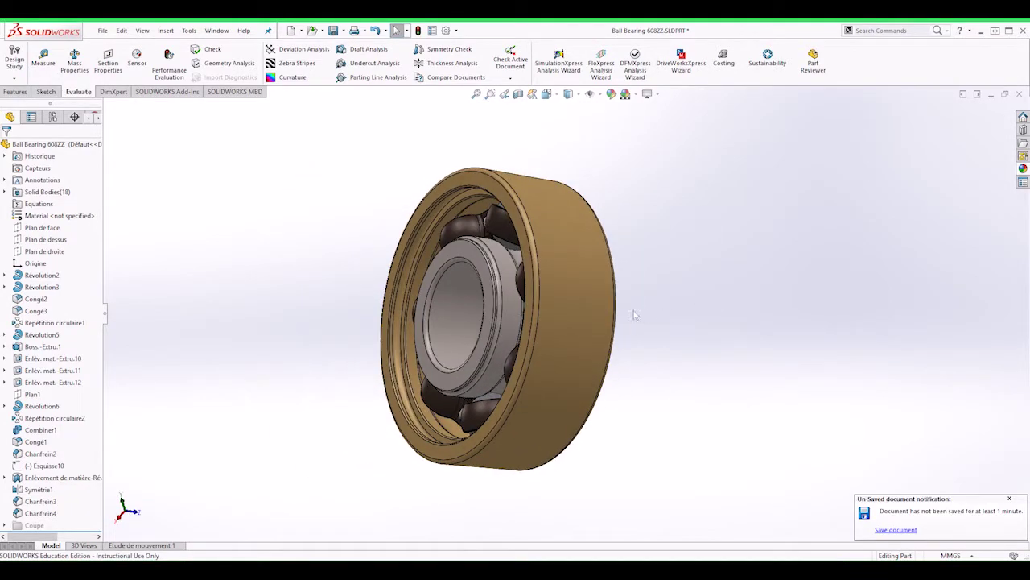
pyautogui.click(568, 267)
pyautogui.click(647, 136)
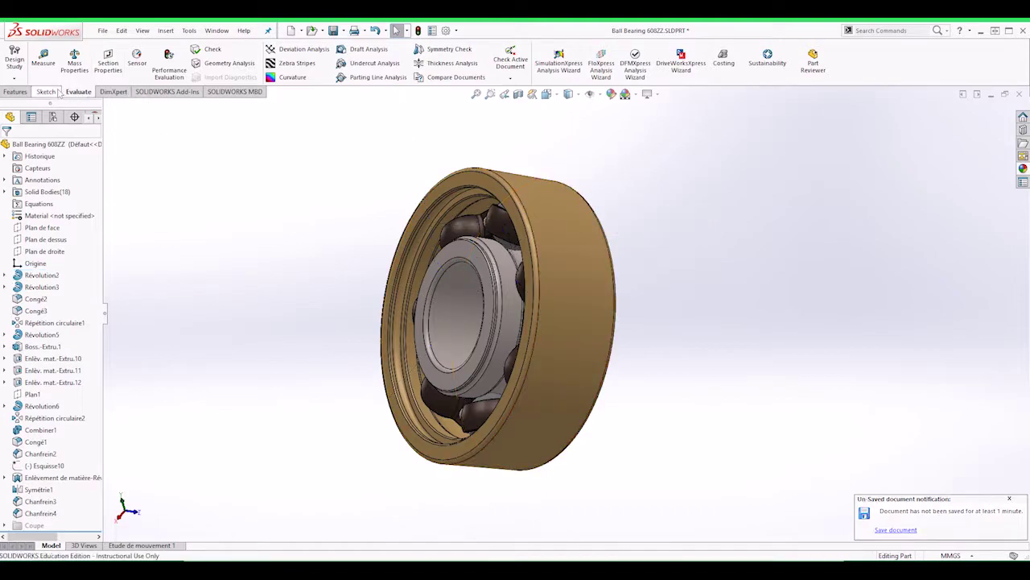
pyautogui.click(45, 58)
pyautogui.click(547, 246)
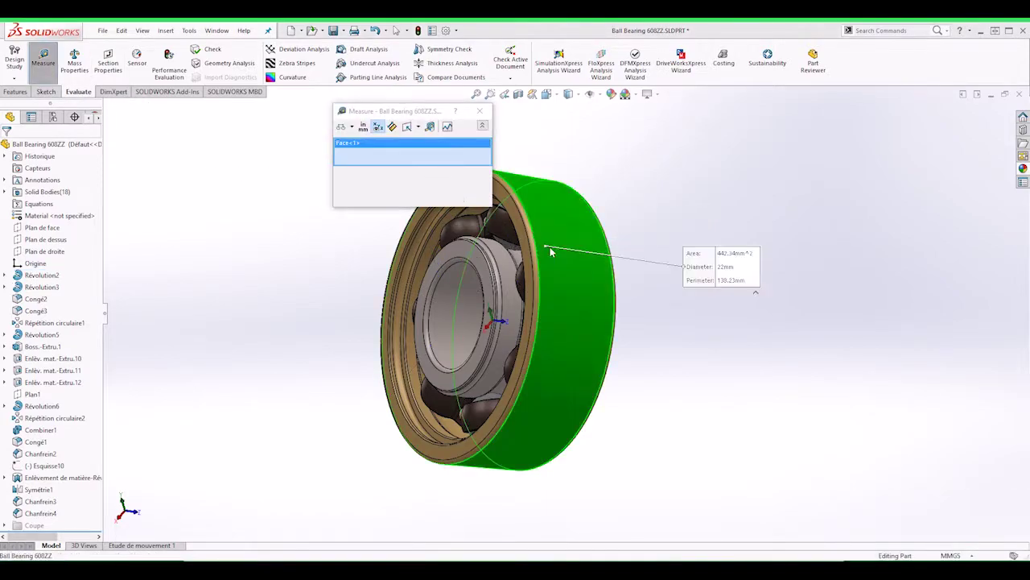
pyautogui.moveTo(715, 351); pyautogui.dragTo(799, 391, button='middle')
pyautogui.click(480, 111)
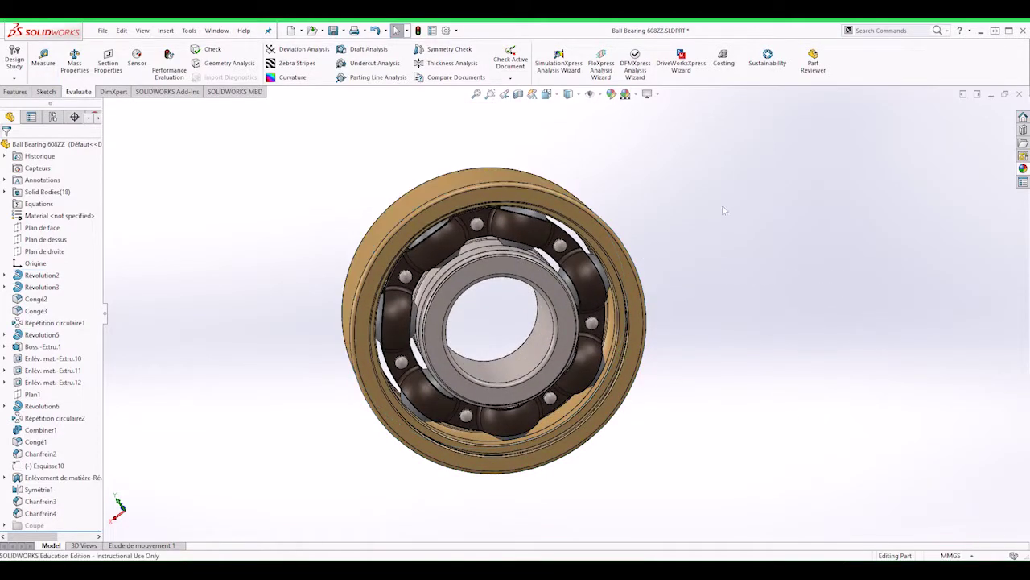
pyautogui.moveTo(810, 266); pyautogui.dragTo(795, 235, button='middle')
pyautogui.scroll(1, 795, 235)
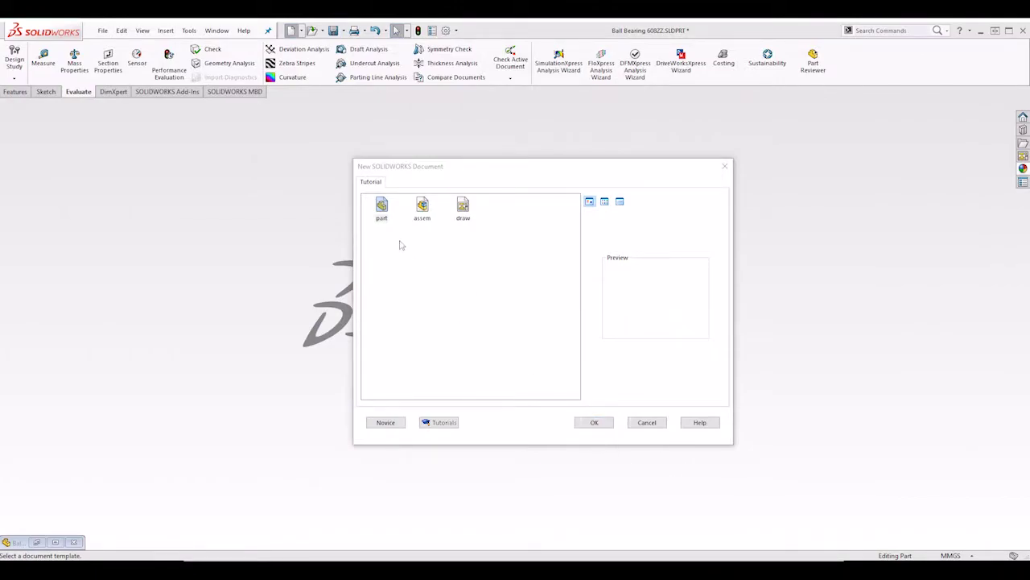
# Create a new part document and start a sketch on the Top plane
pyautogui.click(608, 422)
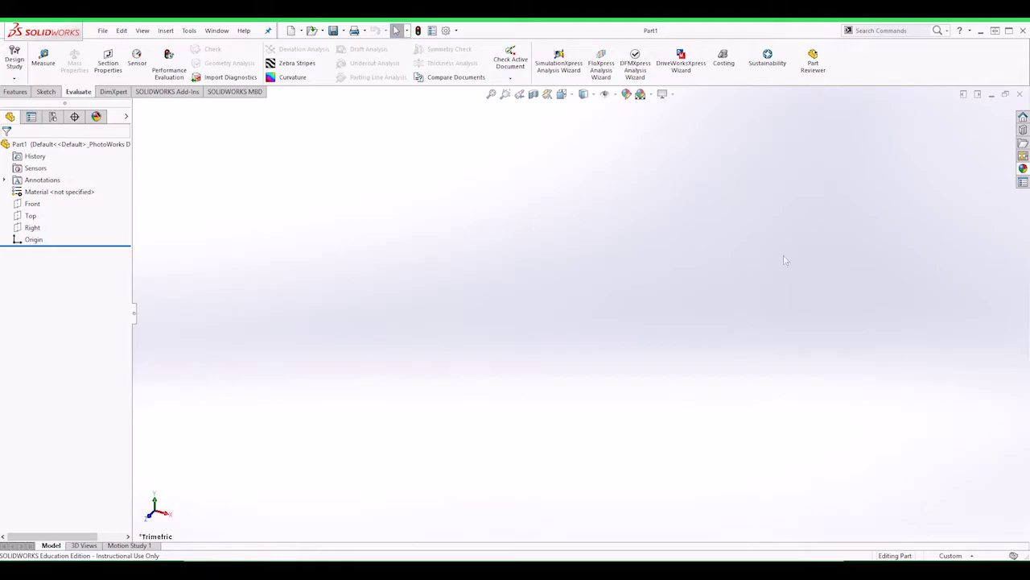
pyautogui.click(46, 91)
pyautogui.click(14, 56)
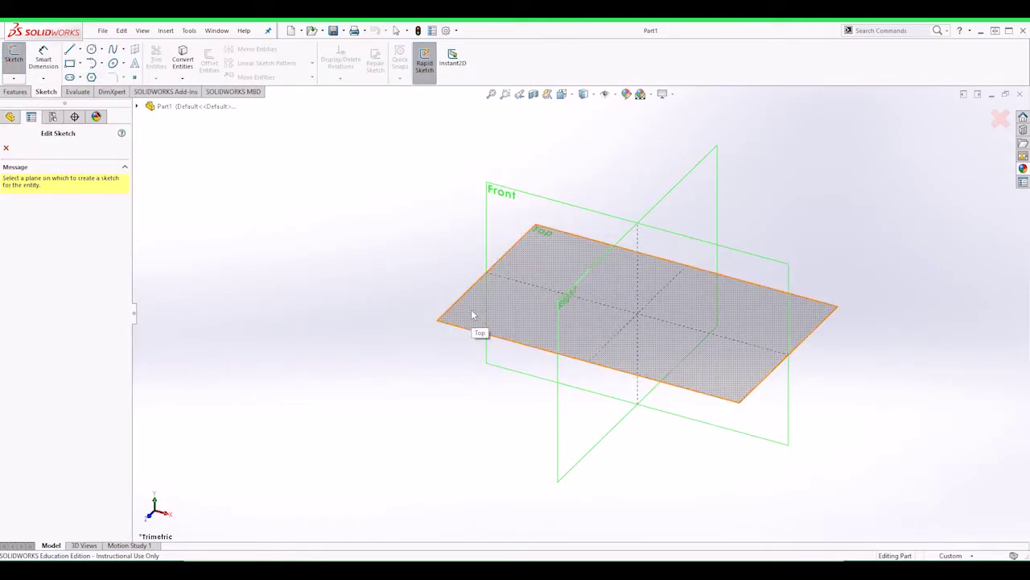
pyautogui.click(473, 314)
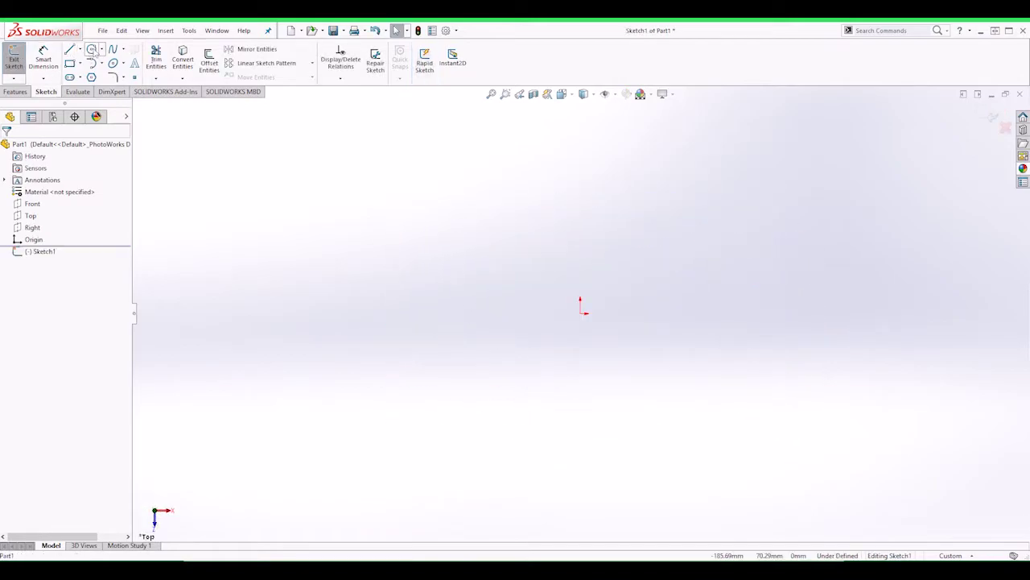
# Sketch a horizontal centerline about 146 mm long, starting at the origin and running in the positive X direction
pyautogui.click(92, 50)
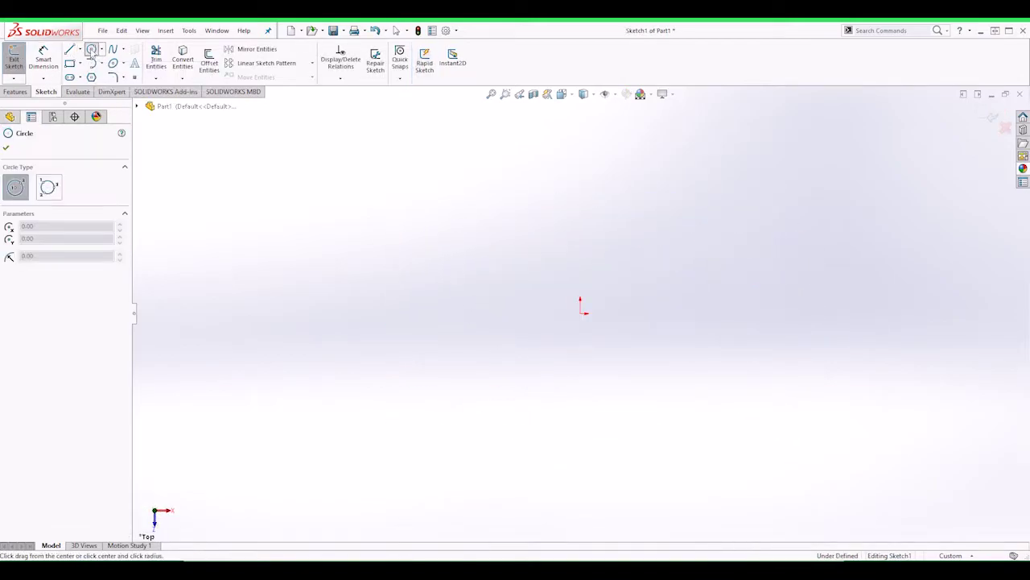
pyautogui.click(80, 49)
pyautogui.click(89, 63)
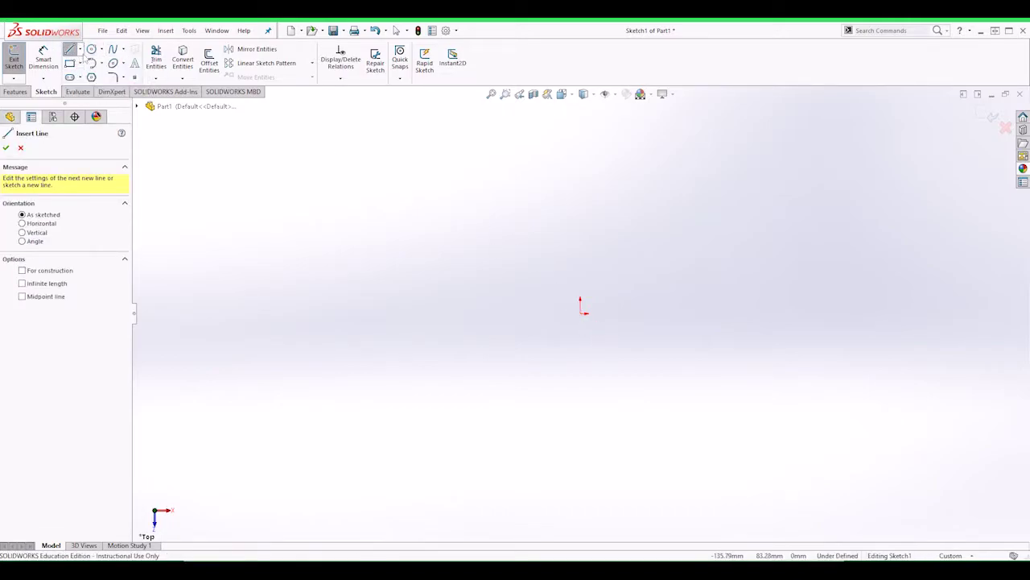
pyautogui.click(79, 49)
pyautogui.click(93, 75)
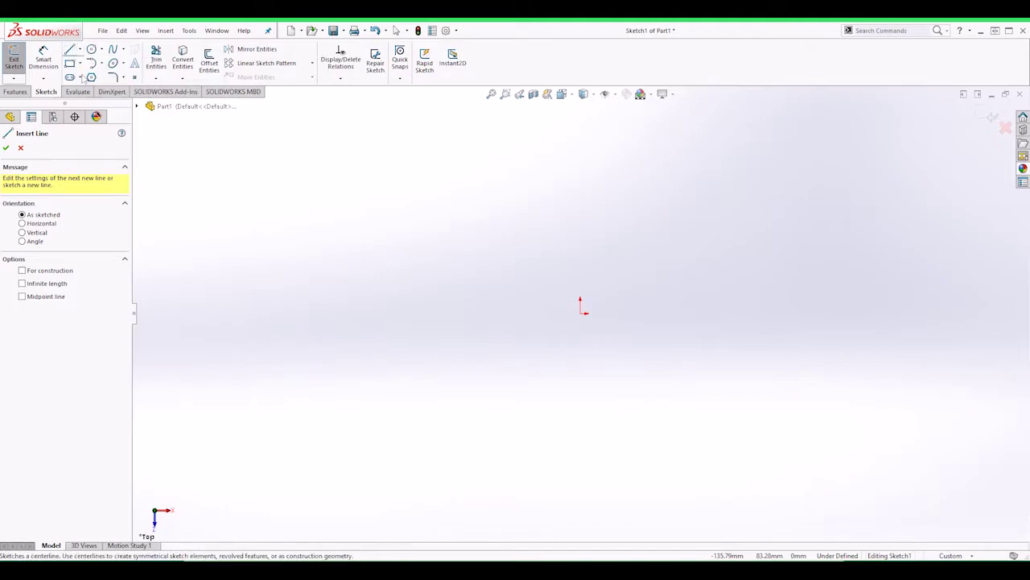
pyautogui.click(580, 312)
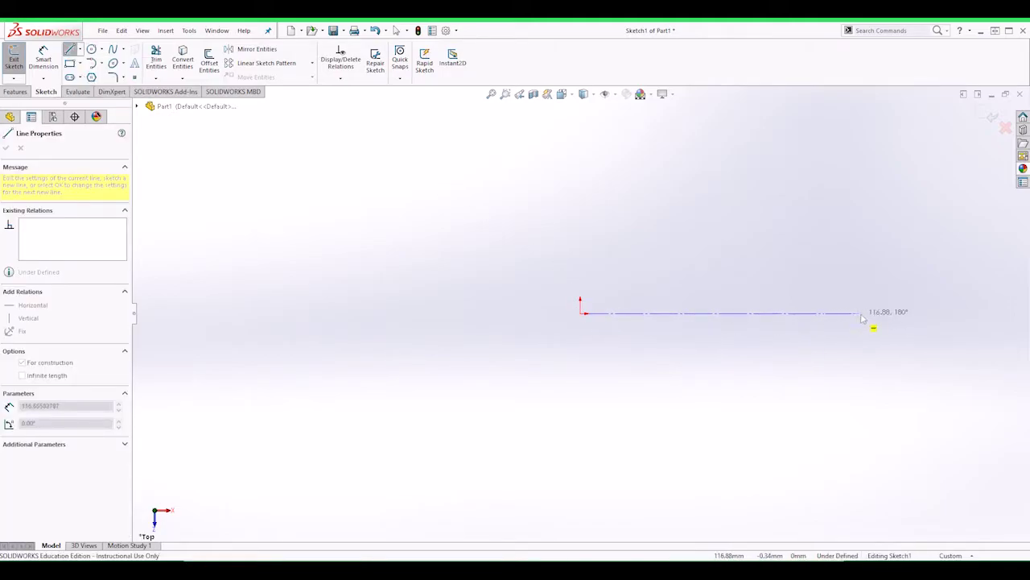
pyautogui.click(928, 313)
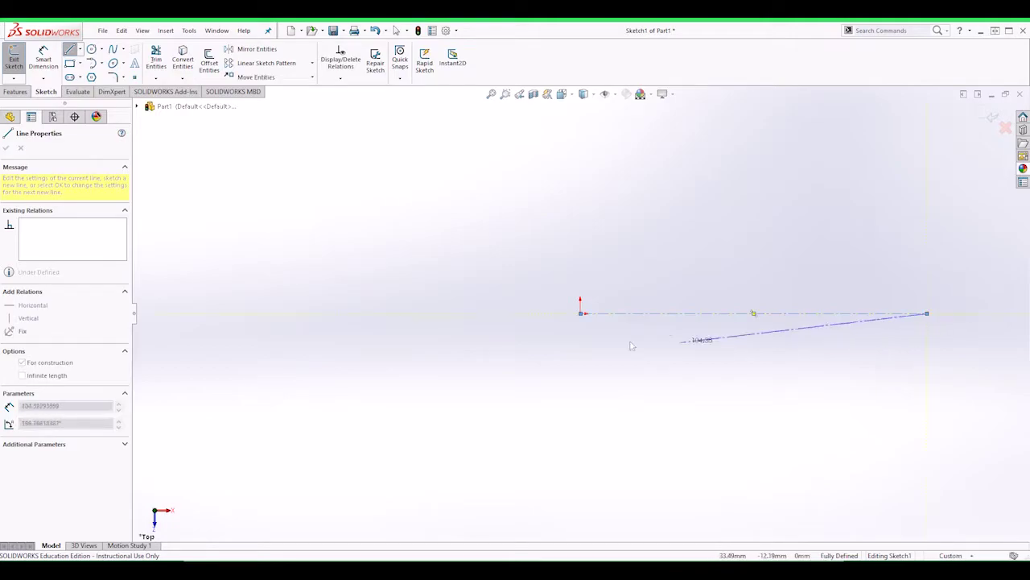
pyautogui.press('Escape')
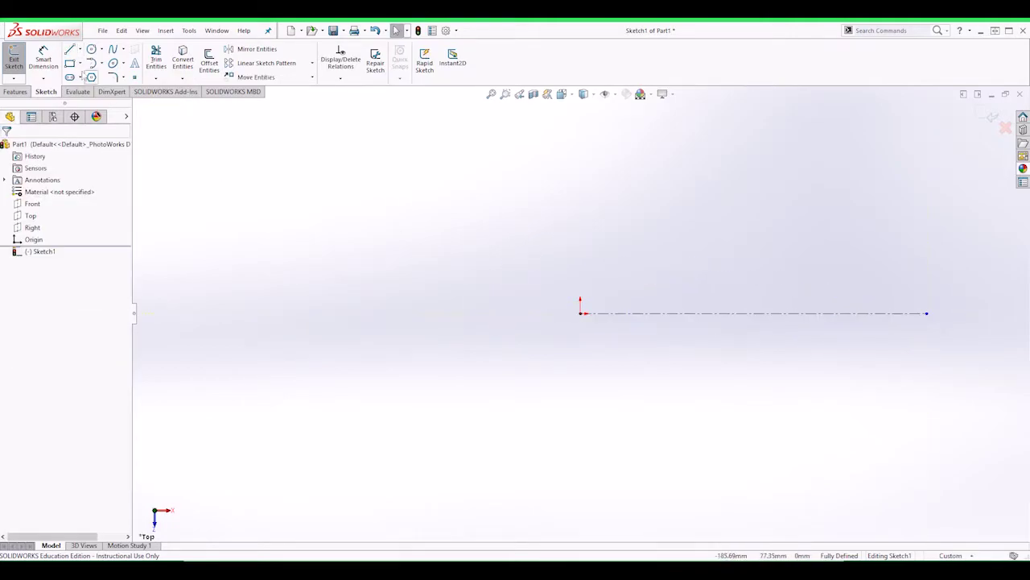
# Sketch a circle of about 35 mm radius at the origin and another of about 38 mm radius at the centerline's far end
pyautogui.click(91, 49)
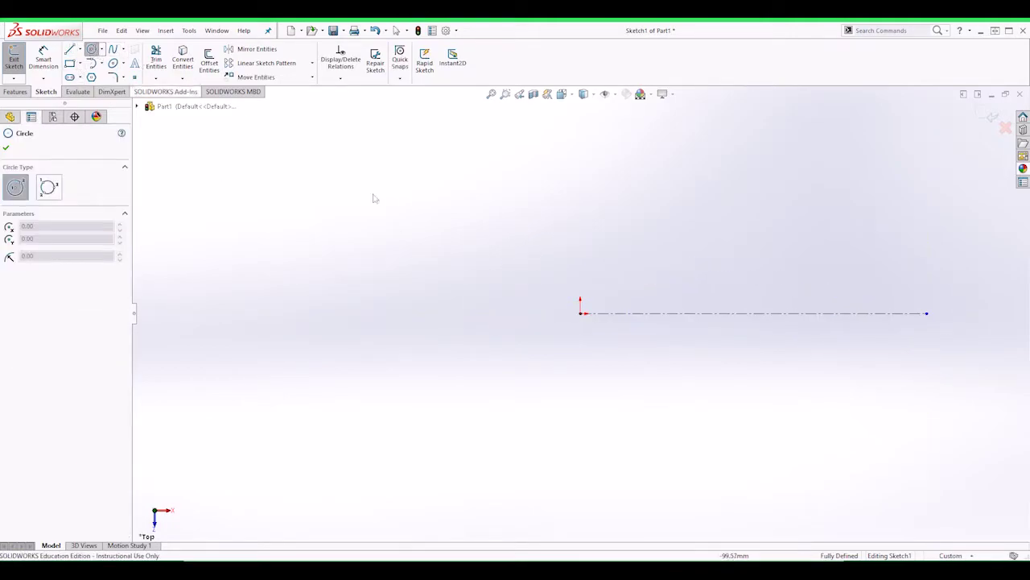
pyautogui.click(581, 313)
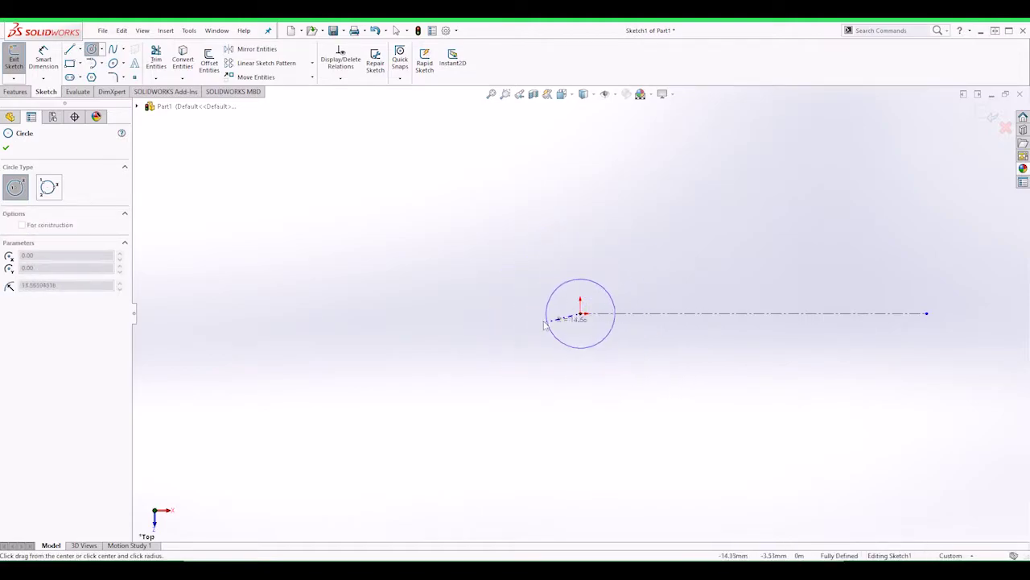
pyautogui.click(497, 314)
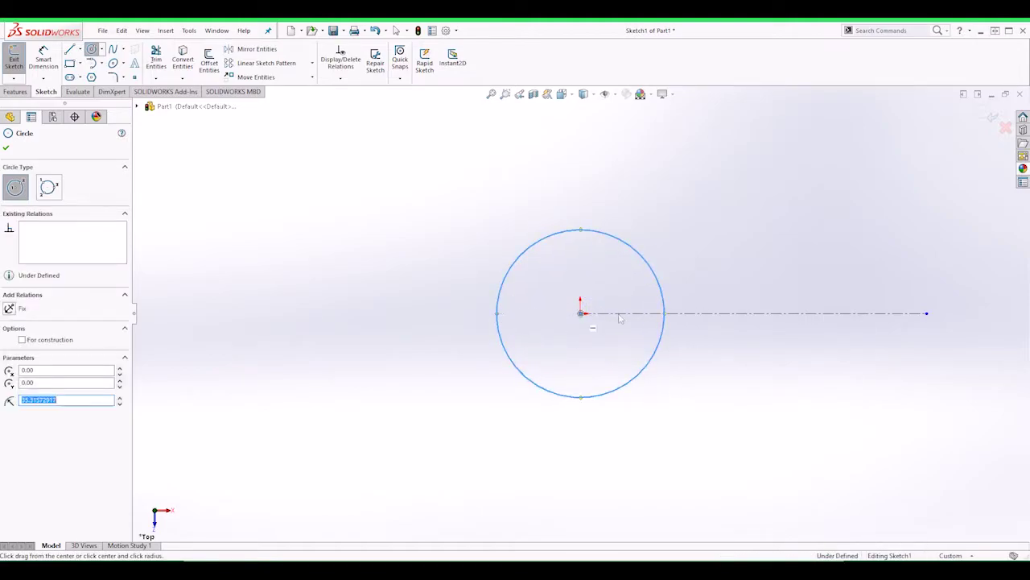
pyautogui.click(927, 313)
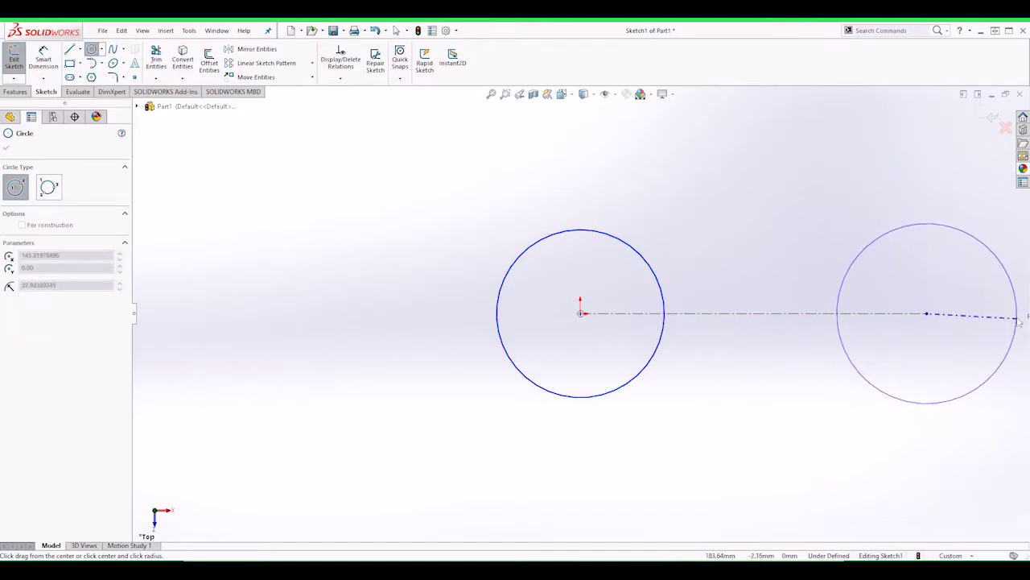
pyautogui.click(856, 366)
pyautogui.scroll(-2, 891, 338)
pyautogui.scroll(4, 891, 341)
pyautogui.scroll(-1, 891, 341)
pyautogui.scroll(-1, 660, 282)
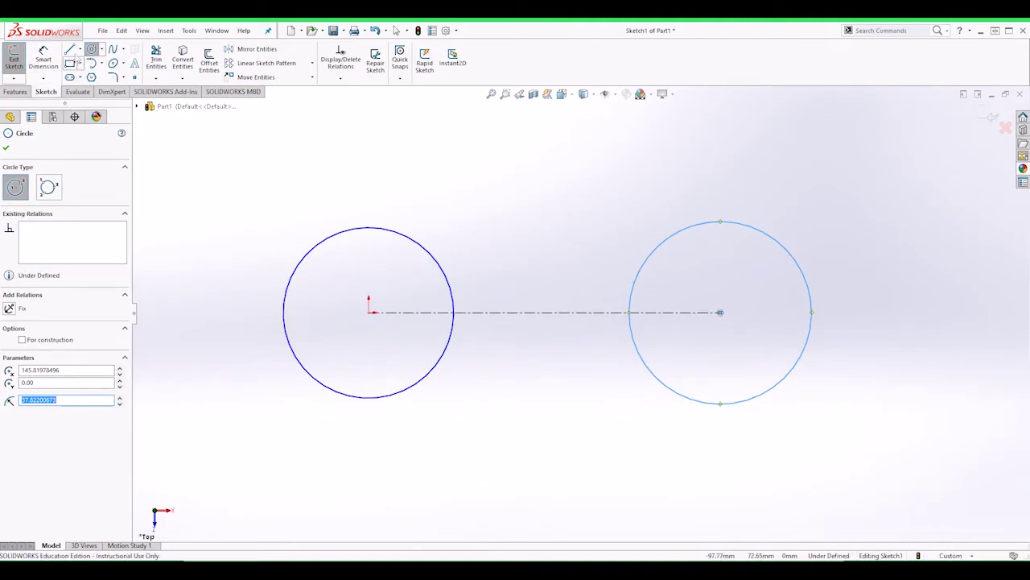
pyautogui.click(45, 58)
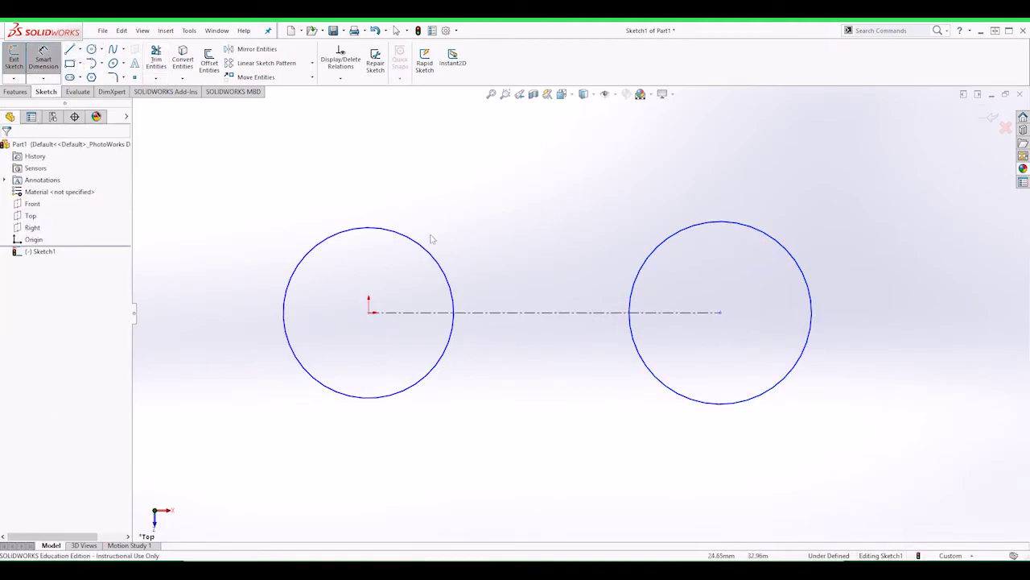
pyautogui.click(426, 245)
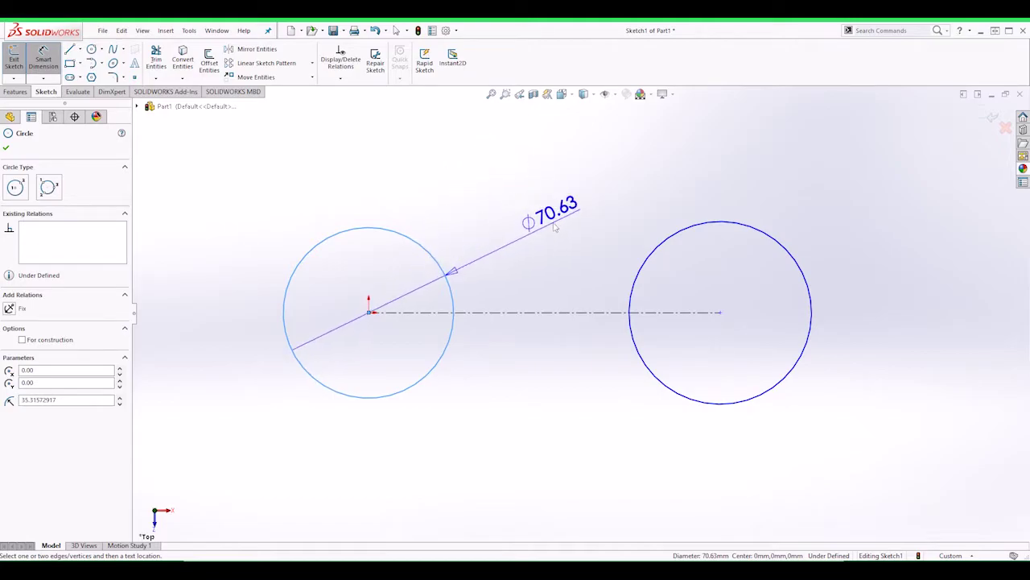
pyautogui.press('Escape')
# Set the document units to MMGS (millimeter, gram, second) and reopen the two-circle sketch for editing
pyautogui.click(951, 555)
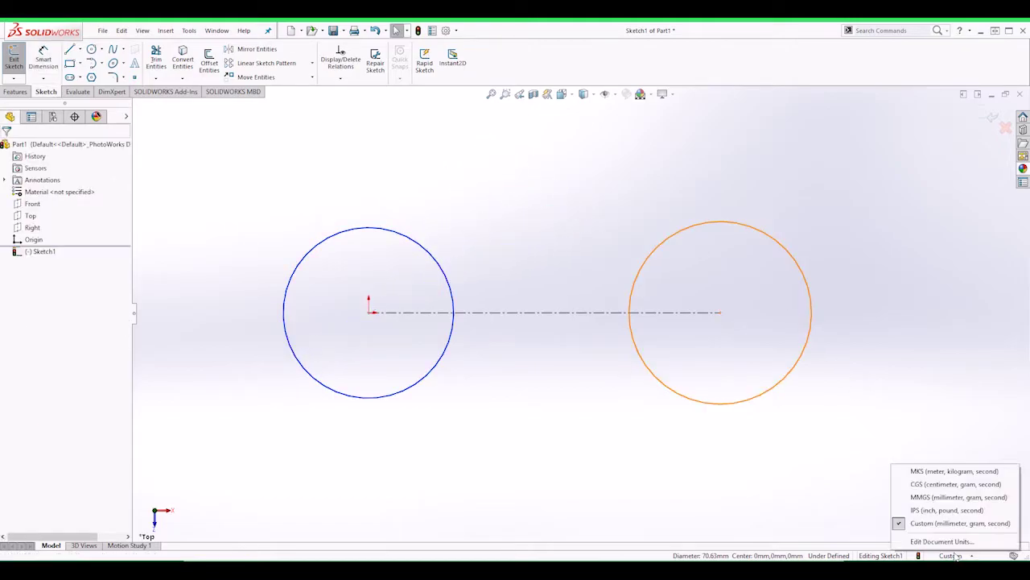
pyautogui.click(858, 473)
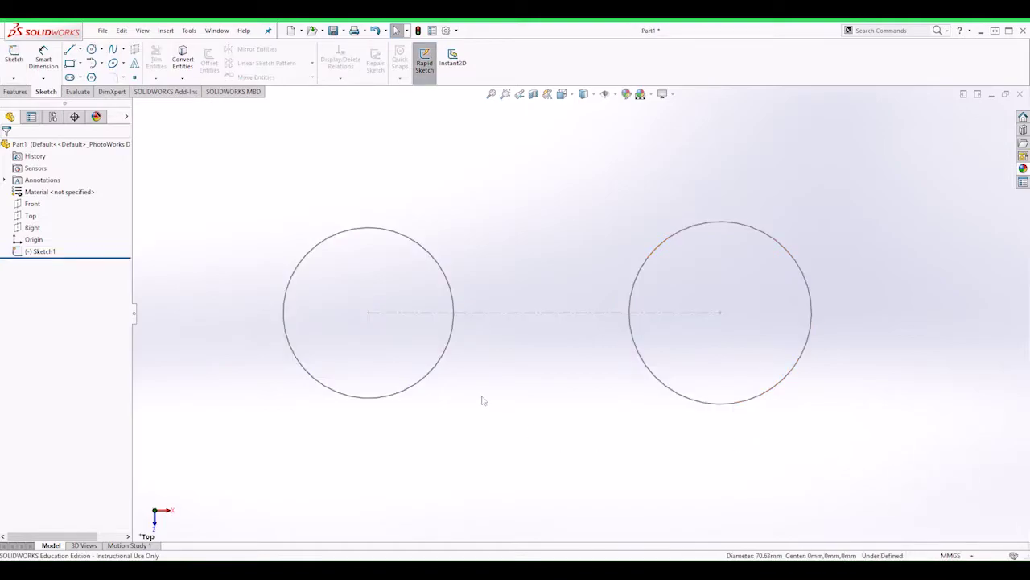
pyautogui.click(17, 250)
pyautogui.click(24, 219)
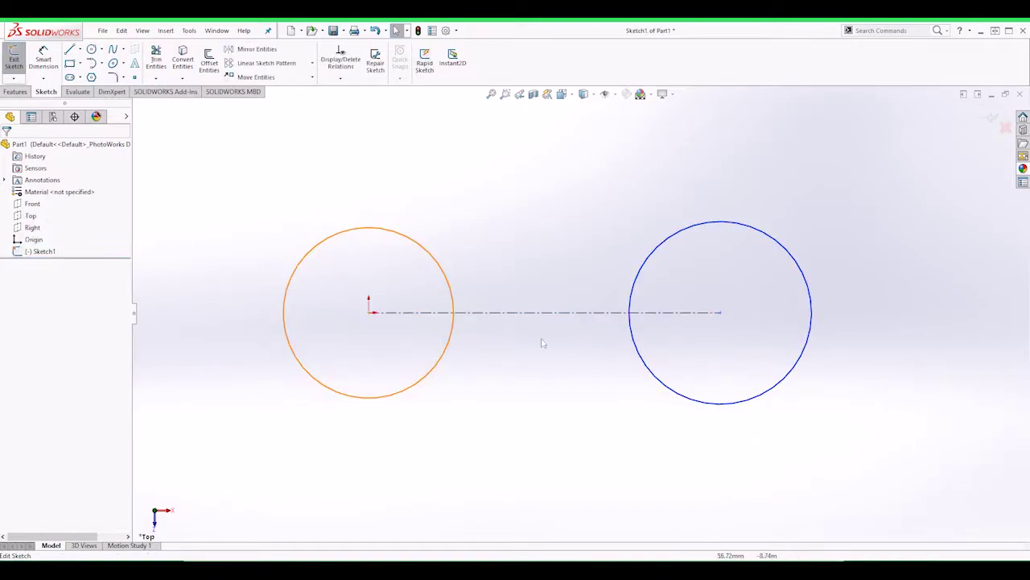
pyautogui.click(951, 556)
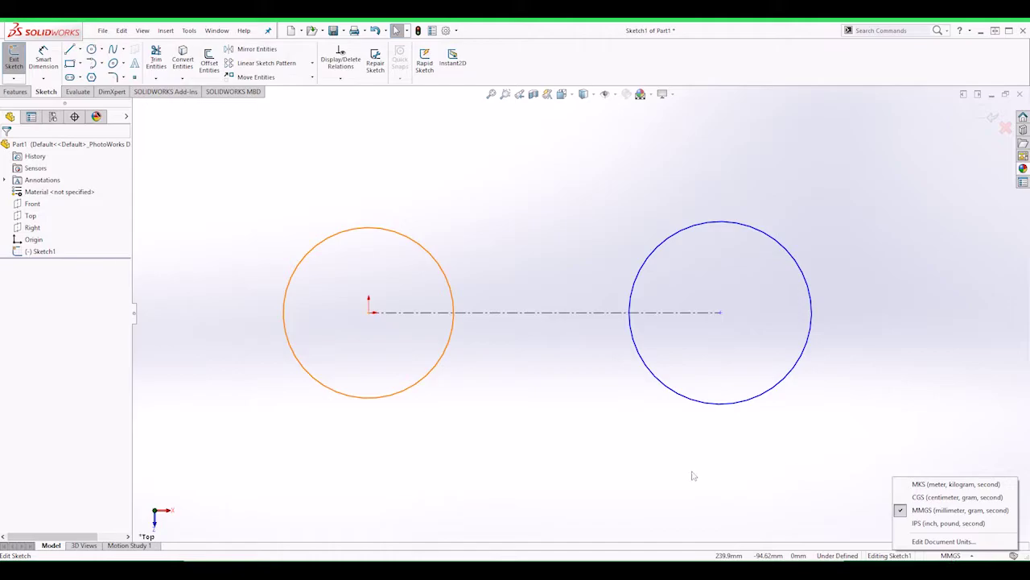
pyautogui.click(644, 453)
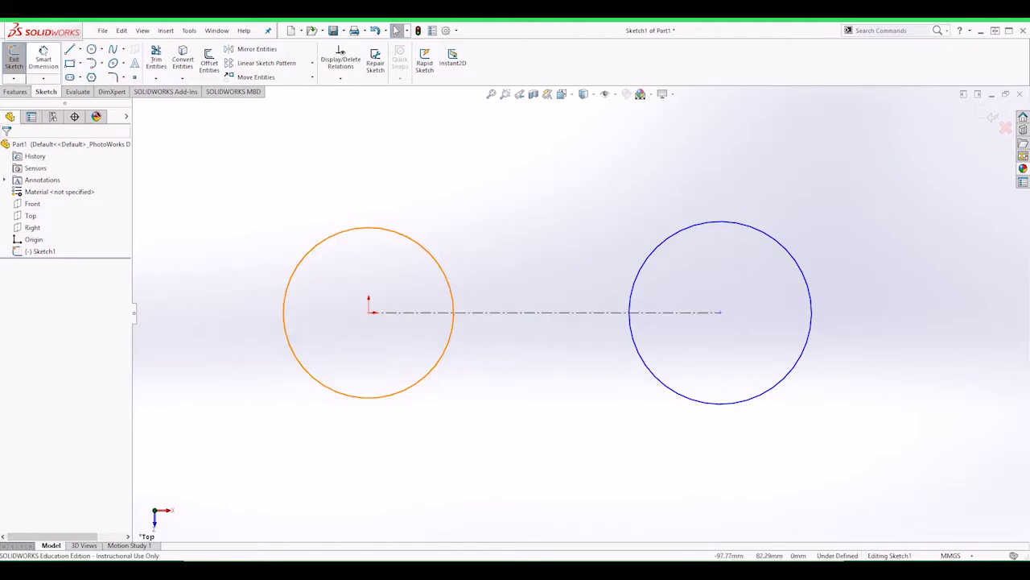
# Dimension the circle at the origin with a diameter of 22 mm
pyautogui.click(43, 60)
pyautogui.click(437, 262)
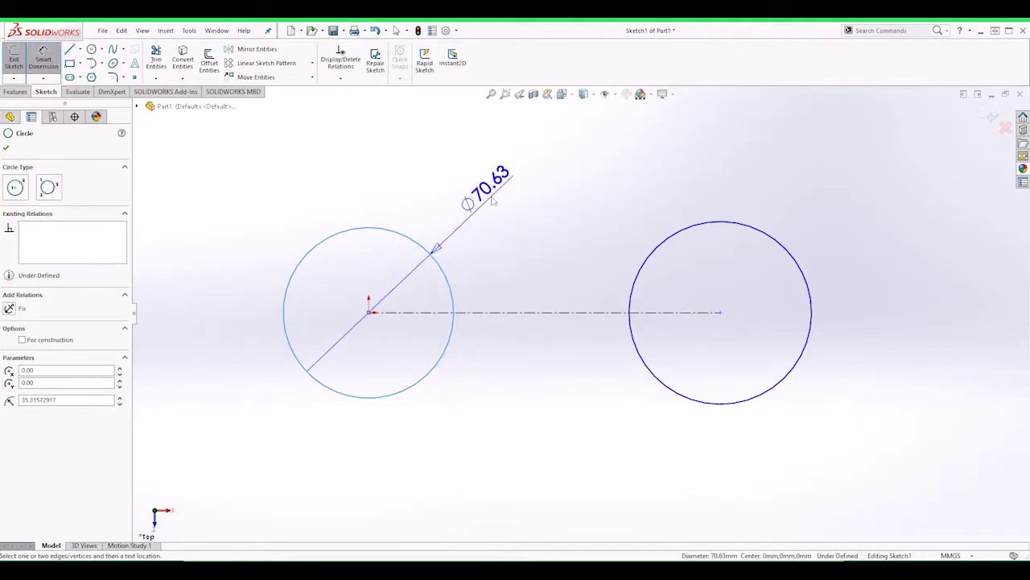
pyautogui.click(523, 187)
pyautogui.write('22')
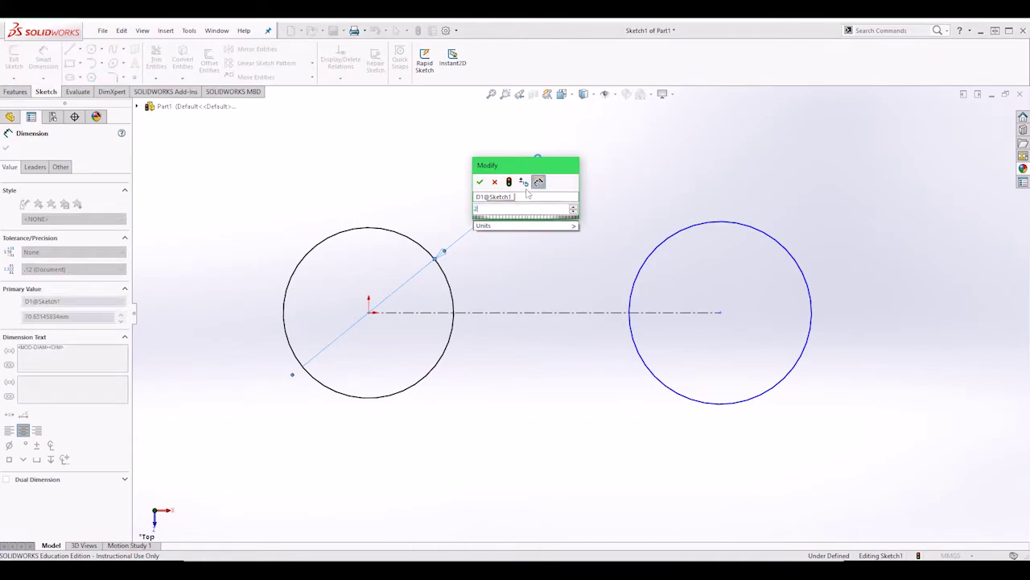
pyautogui.click(480, 182)
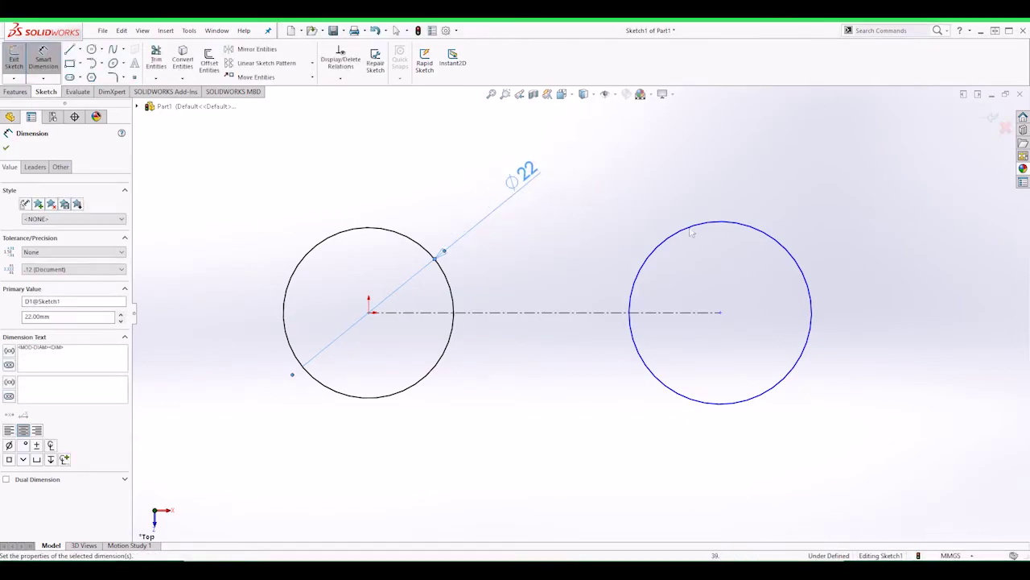
# Dimension the circle at the centerline's far end with a diameter of 22 mm
pyautogui.click(755, 230)
pyautogui.click(779, 170)
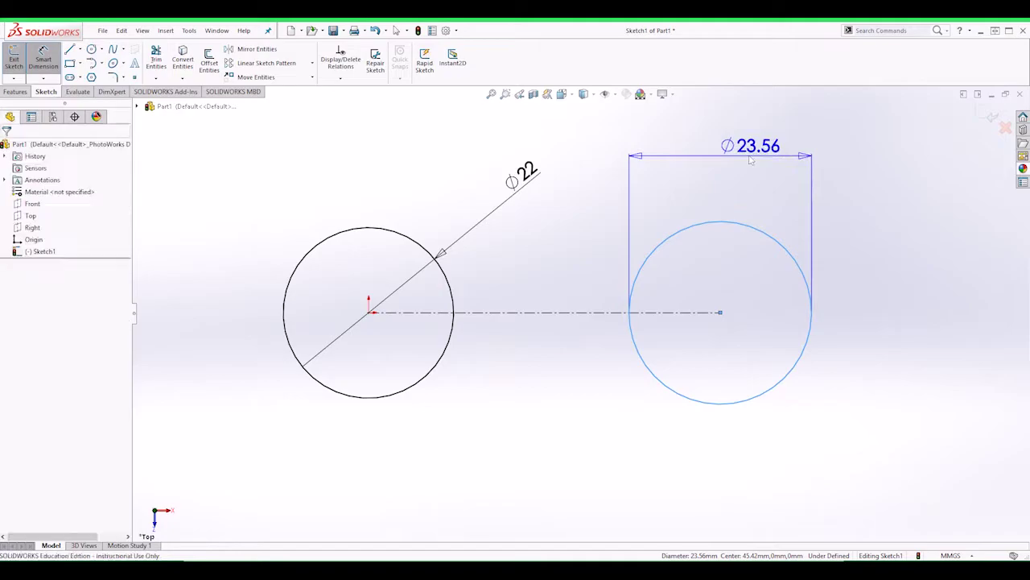
pyautogui.write('22')
pyautogui.click(703, 154)
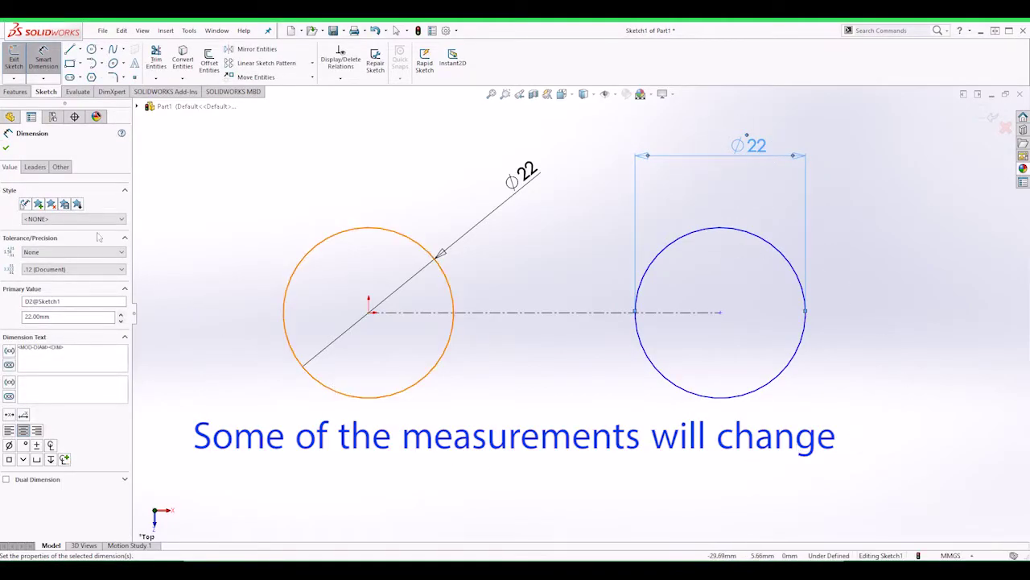
pyautogui.click(6, 149)
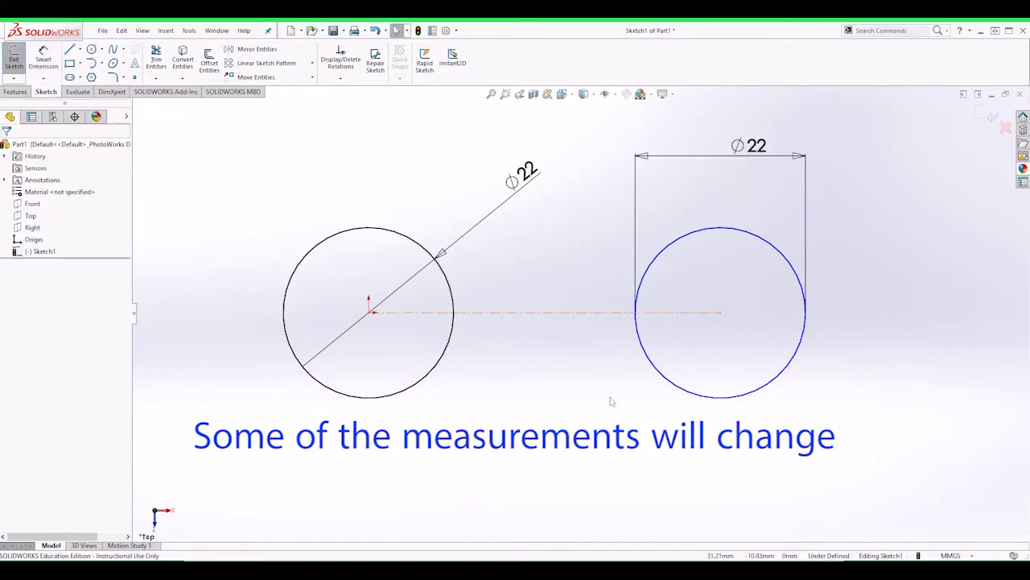
# Dimension the centerline between the two circle centers with a length of 35 mm
pyautogui.click(538, 314)
pyautogui.click(44, 59)
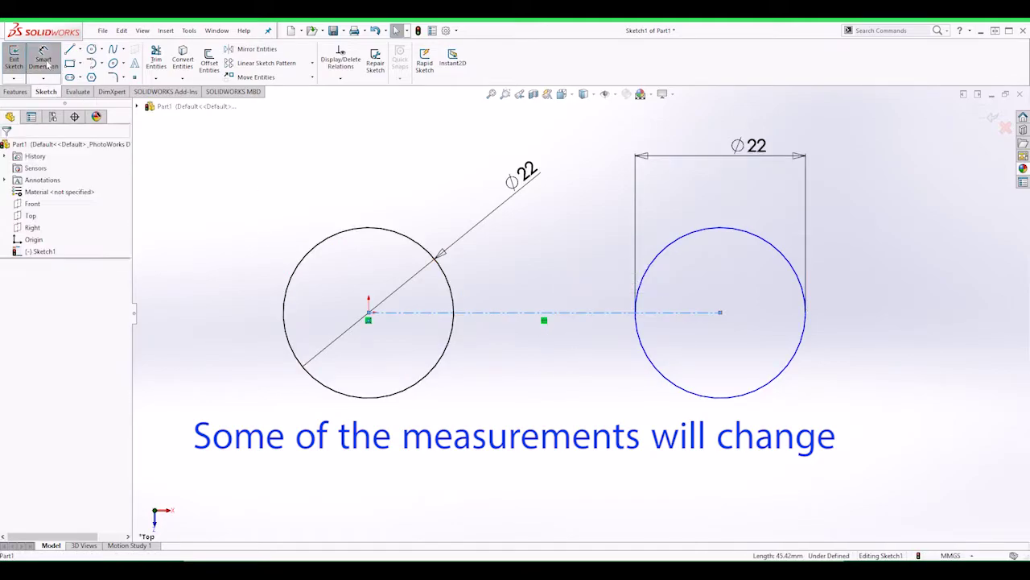
pyautogui.click(557, 453)
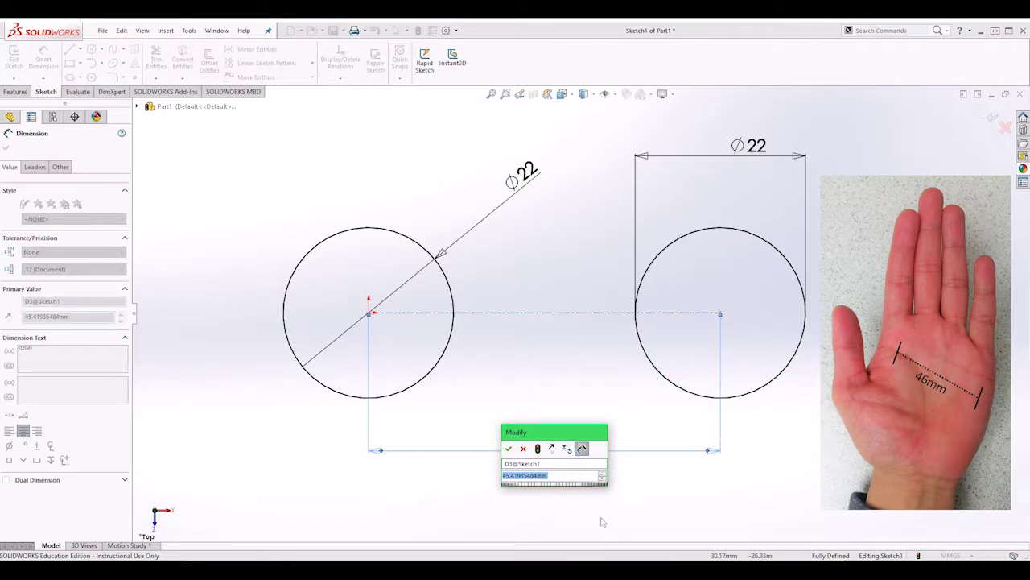
pyautogui.write('35')
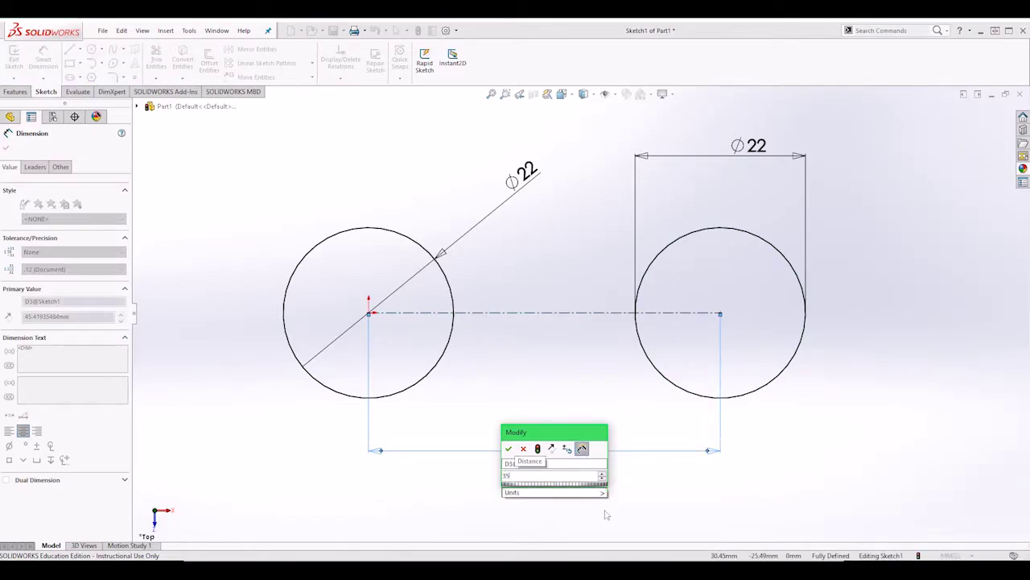
pyautogui.click(509, 448)
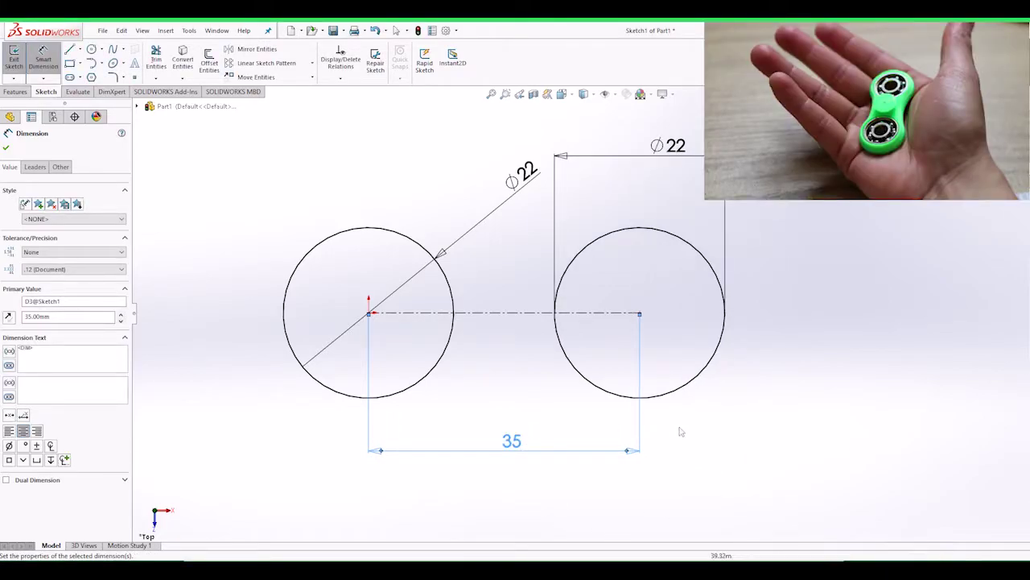
# Offset the circle at the origin outward by 3 mm, adding the offset dimension
pyautogui.click(91, 49)
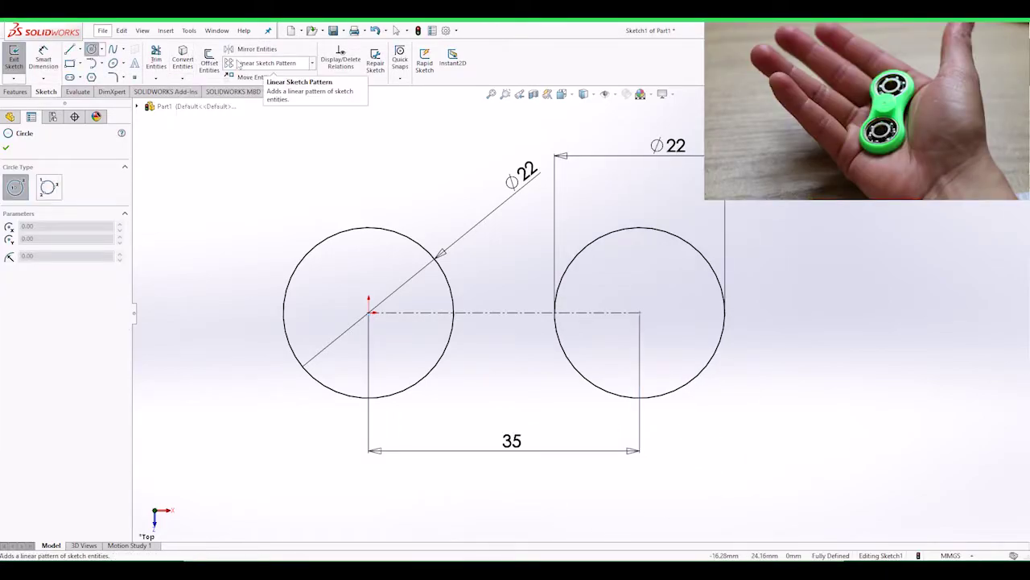
pyautogui.click(209, 63)
pyautogui.click(396, 237)
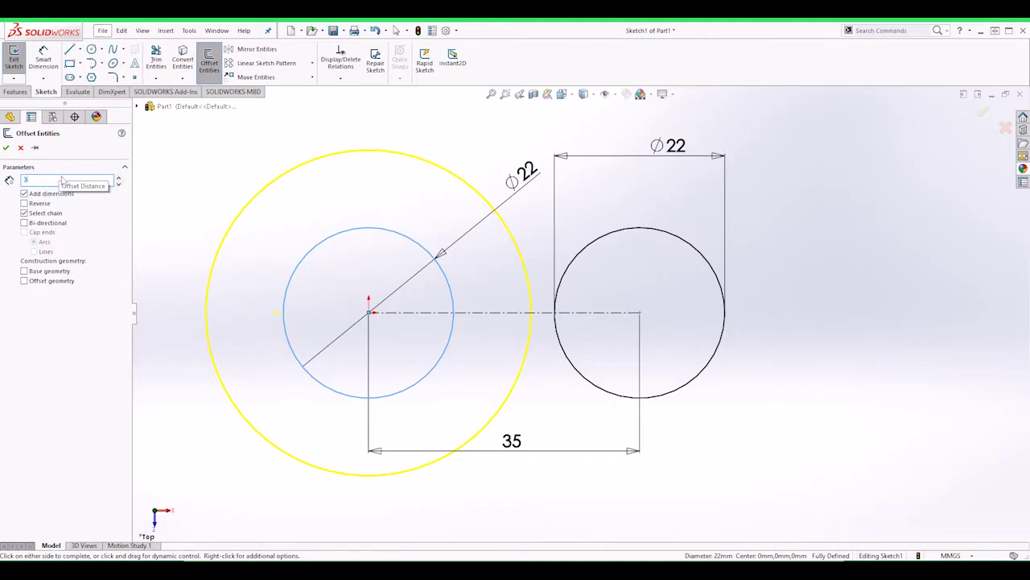
pyautogui.press('Return')
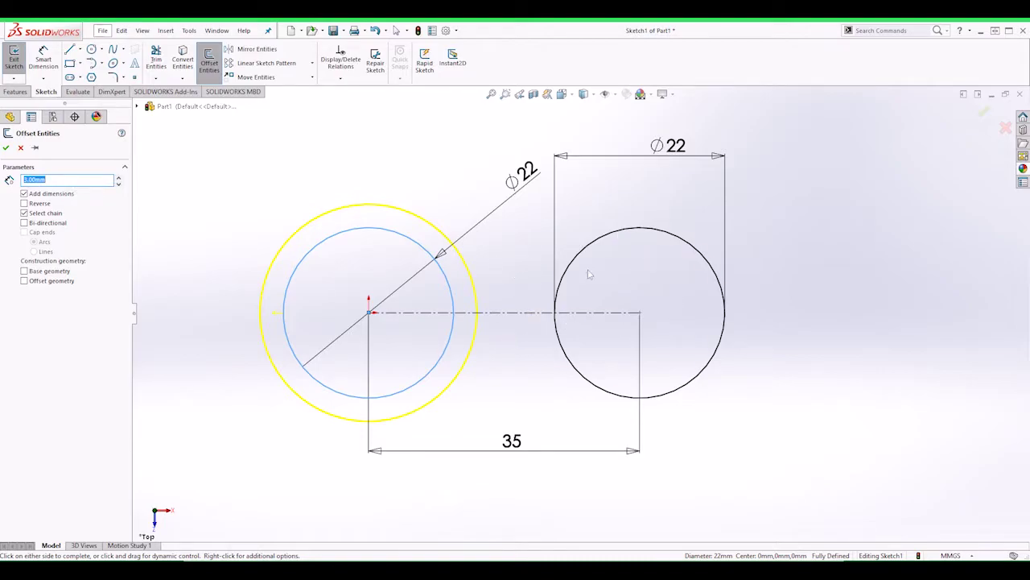
pyautogui.click(7, 148)
# Offset the circle at the centerline's far end outward by 3 mm, adding the offset dimension
pyautogui.click(182, 61)
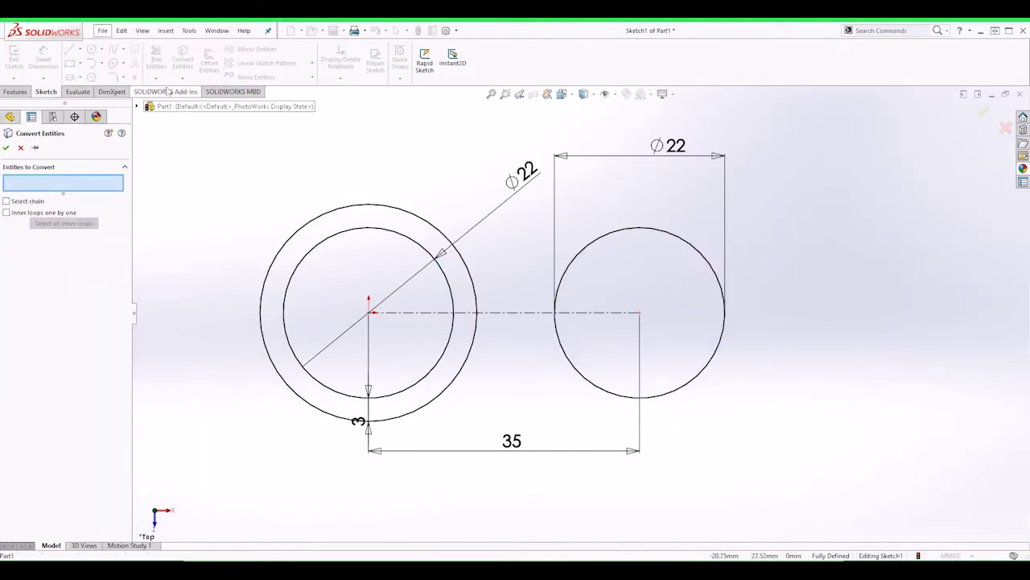
pyautogui.click(21, 148)
pyautogui.click(209, 62)
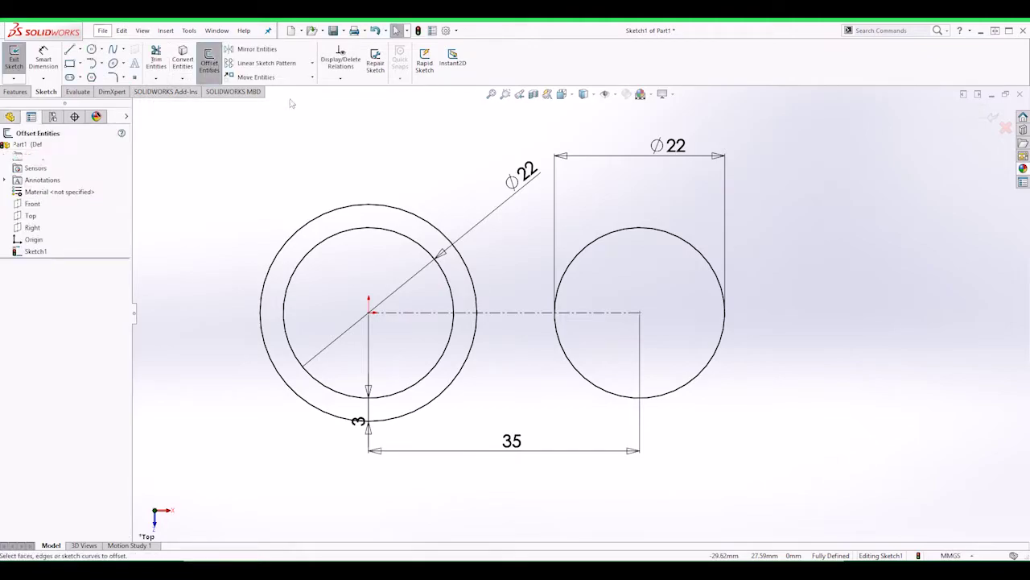
pyautogui.click(613, 236)
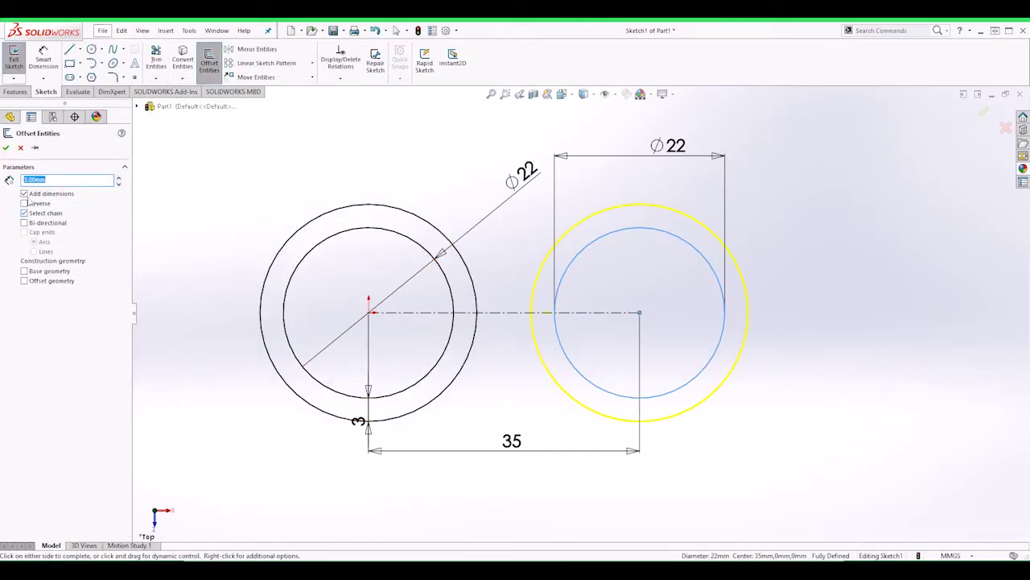
pyautogui.click(7, 148)
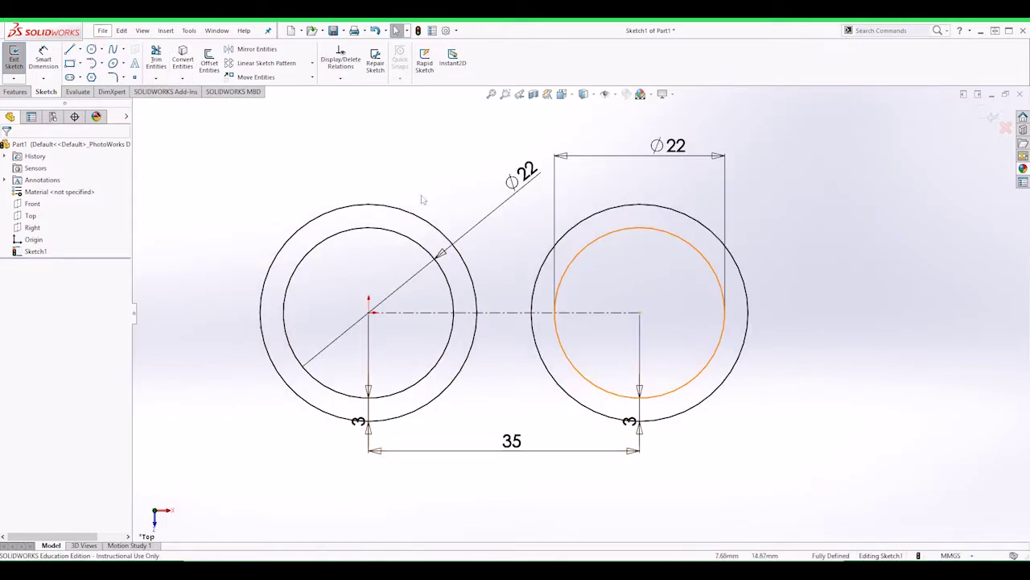
pyautogui.click(92, 63)
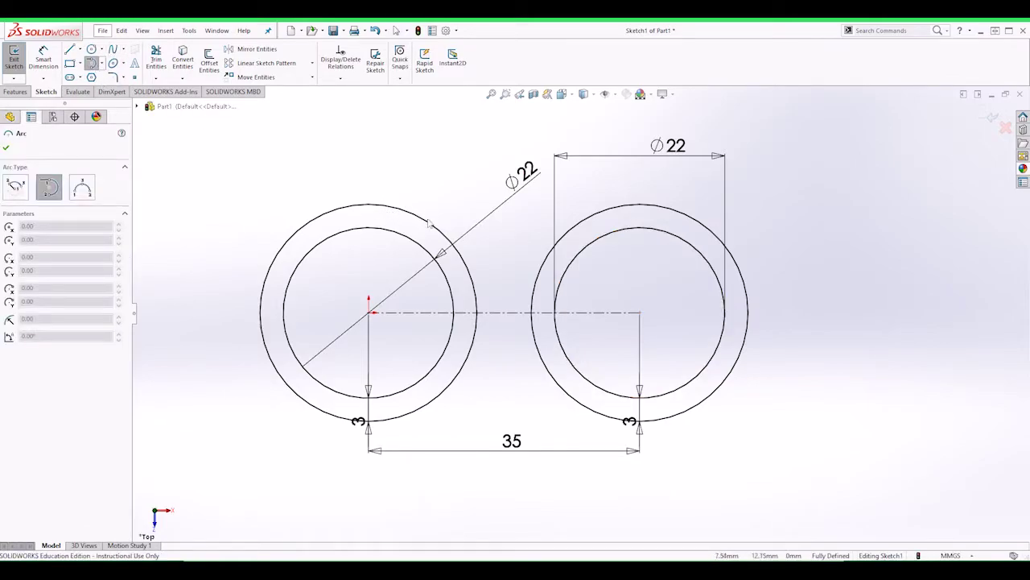
pyautogui.click(426, 221)
pyautogui.click(596, 237)
pyautogui.press('Escape')
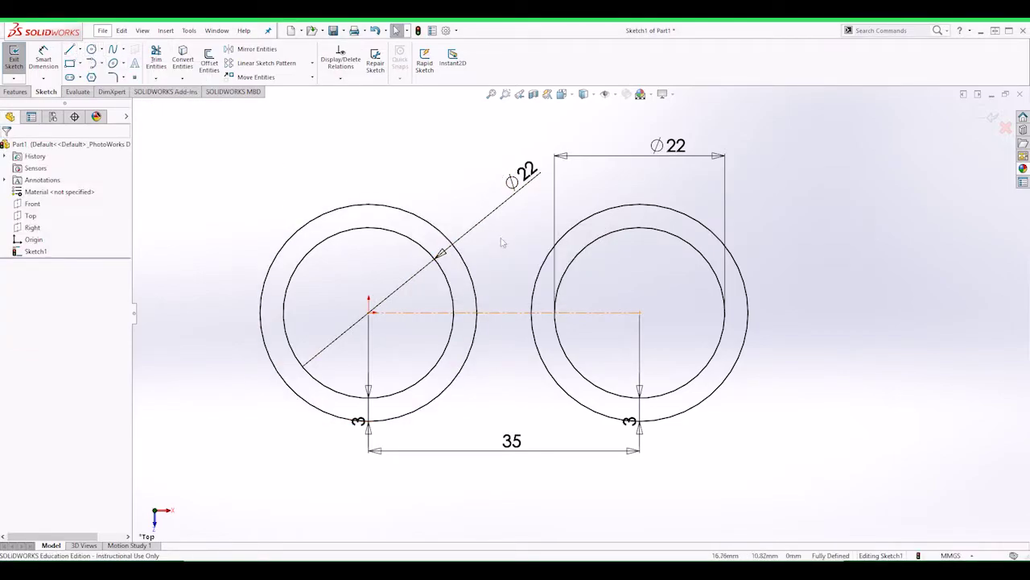
pyautogui.click(428, 223)
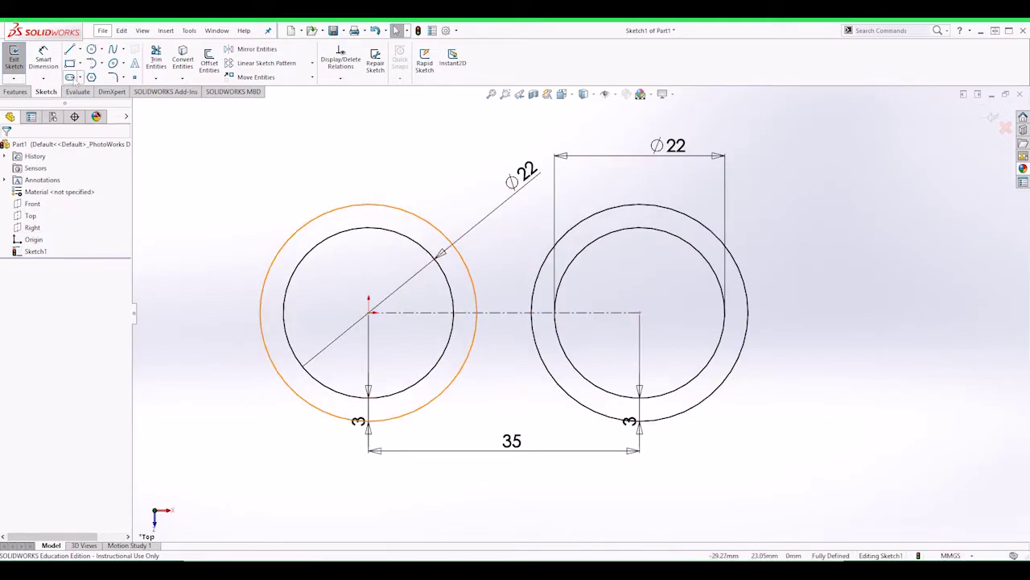
# Sketch a spline from the uppermost point of the origin's outer circle through that of the other outer circle, ending beyond it
pyautogui.click(115, 50)
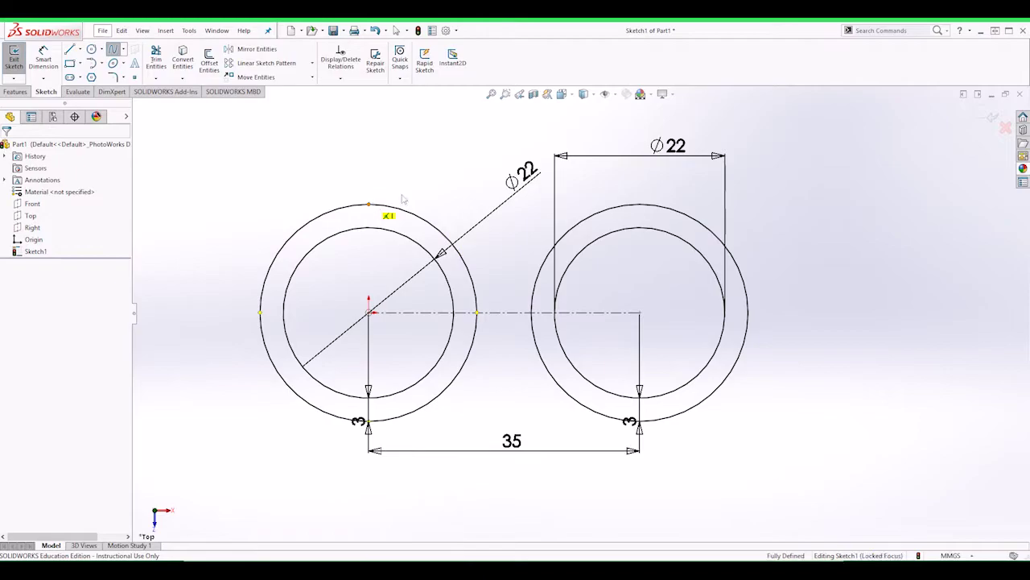
pyautogui.click(369, 204)
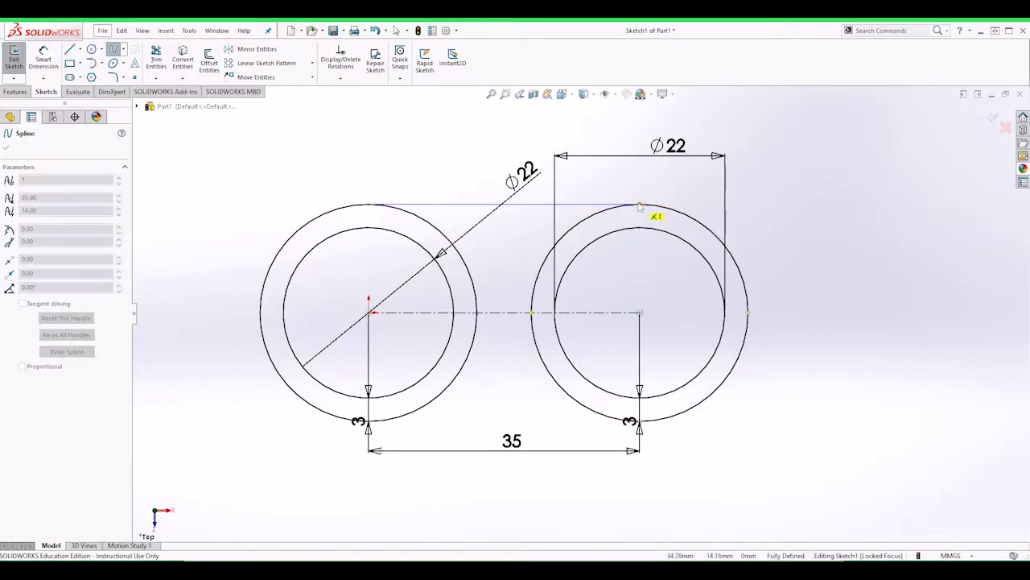
pyautogui.click(639, 205)
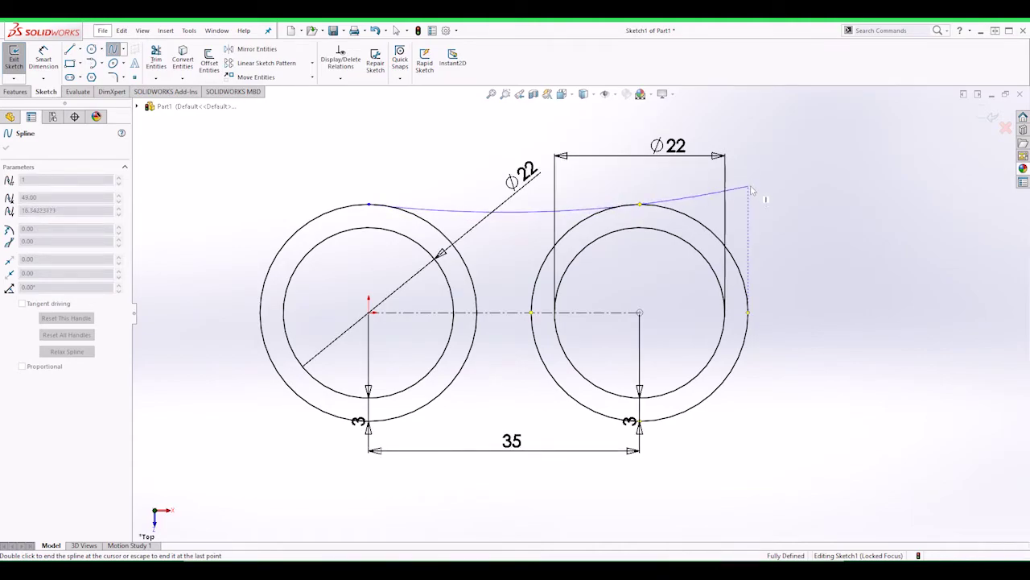
pyautogui.doubleClick(750, 189)
# Trim off the part of the upper spline that overhangs past the far outer circle's uppermost point
pyautogui.press('t')
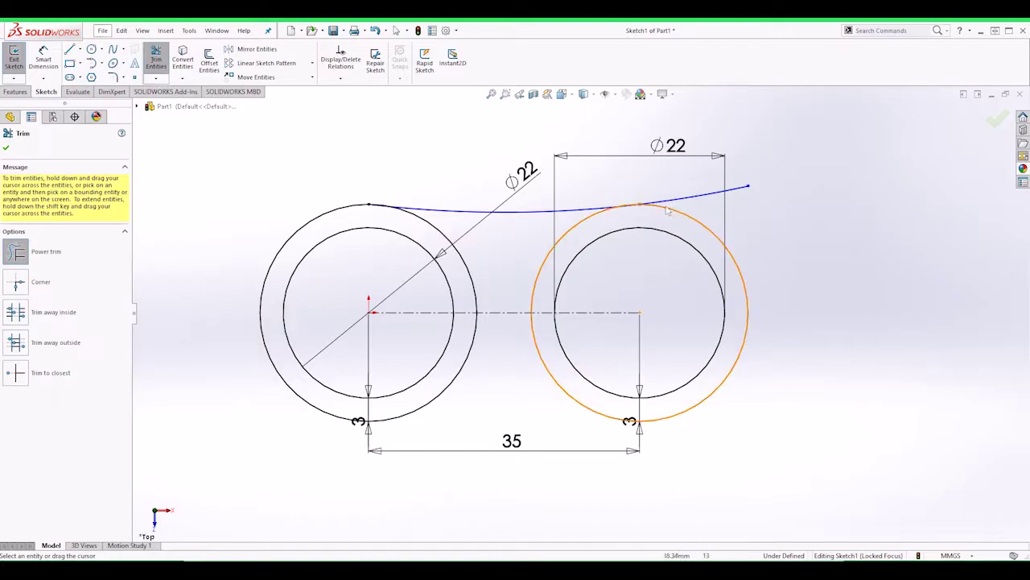
pyautogui.moveTo(737, 210); pyautogui.dragTo(682, 194)
pyautogui.scroll(-1, 496, 421)
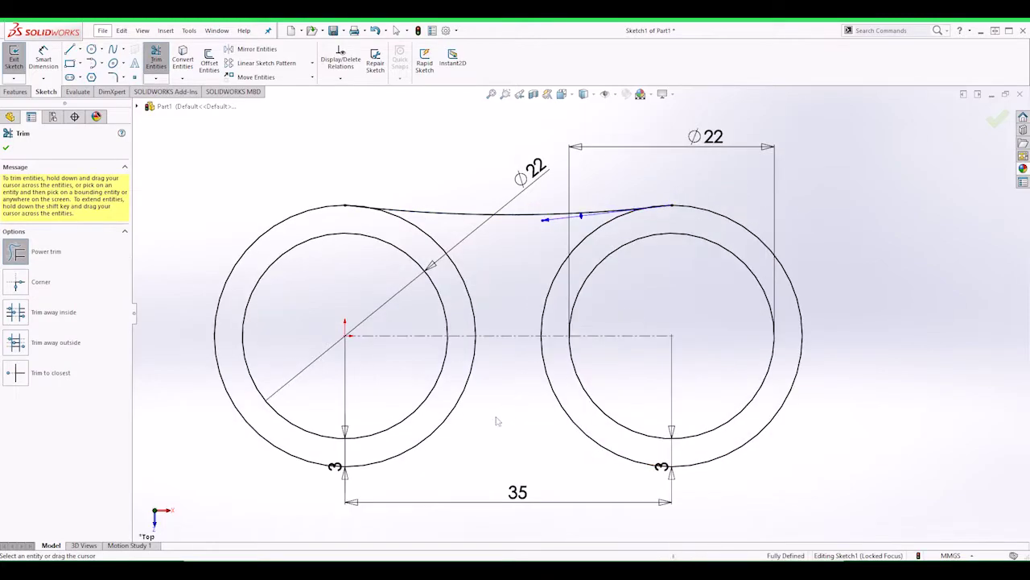
pyautogui.scroll(1, 346, 339)
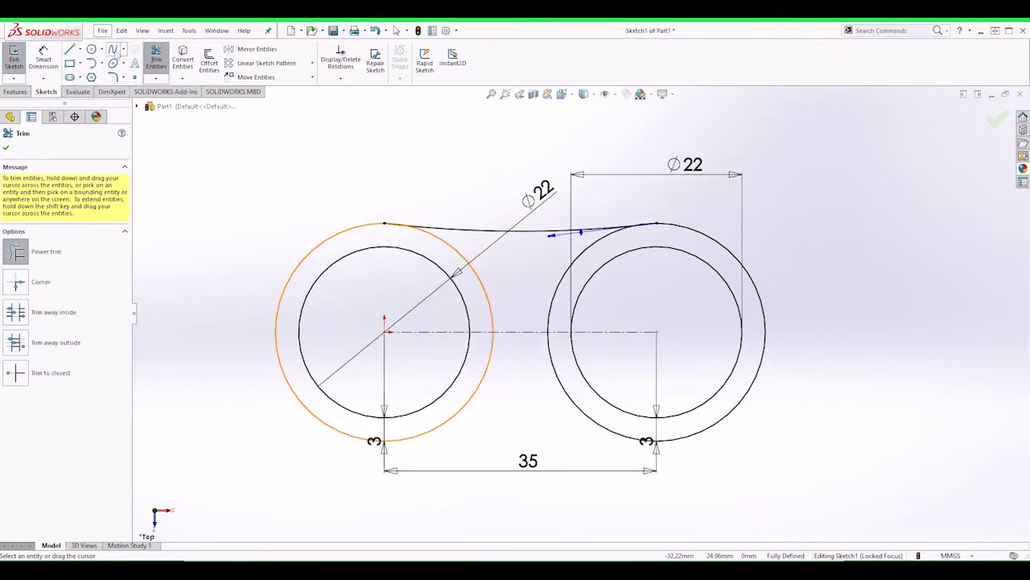
# Sketch a matching spline through the lowest points of both outer circles and trim off its overhang past the far circle
pyautogui.click(113, 50)
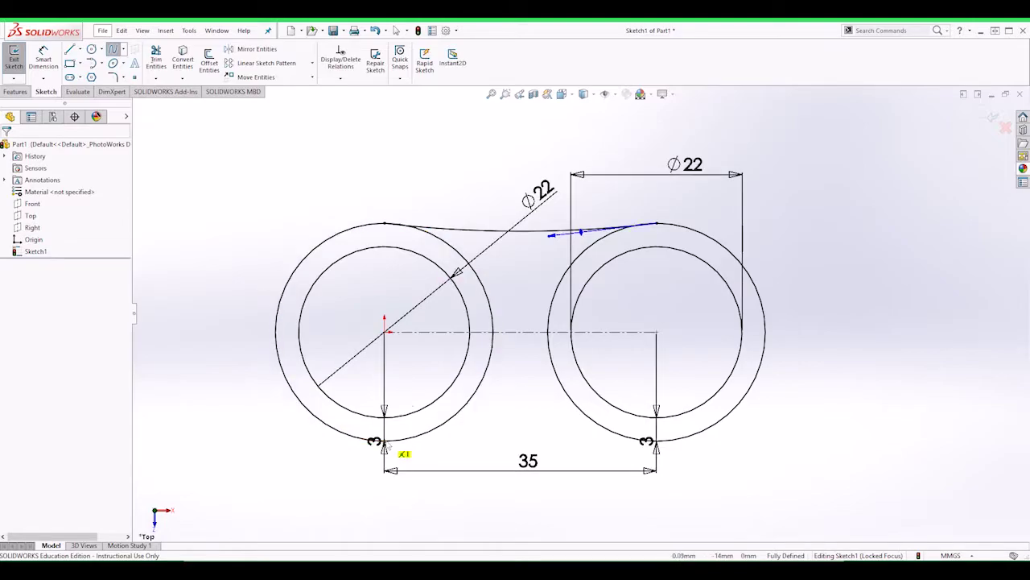
pyautogui.click(384, 441)
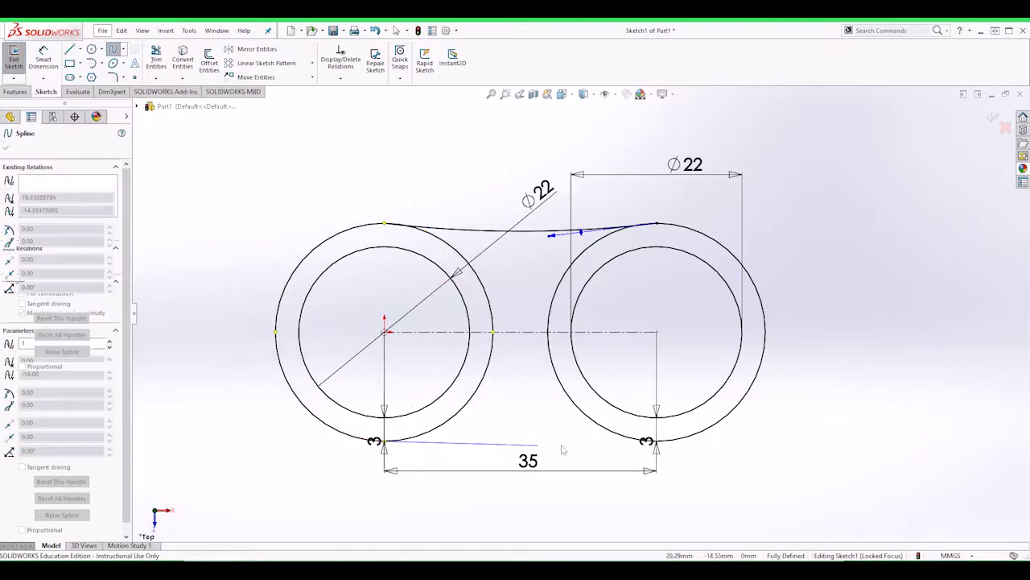
pyautogui.click(656, 441)
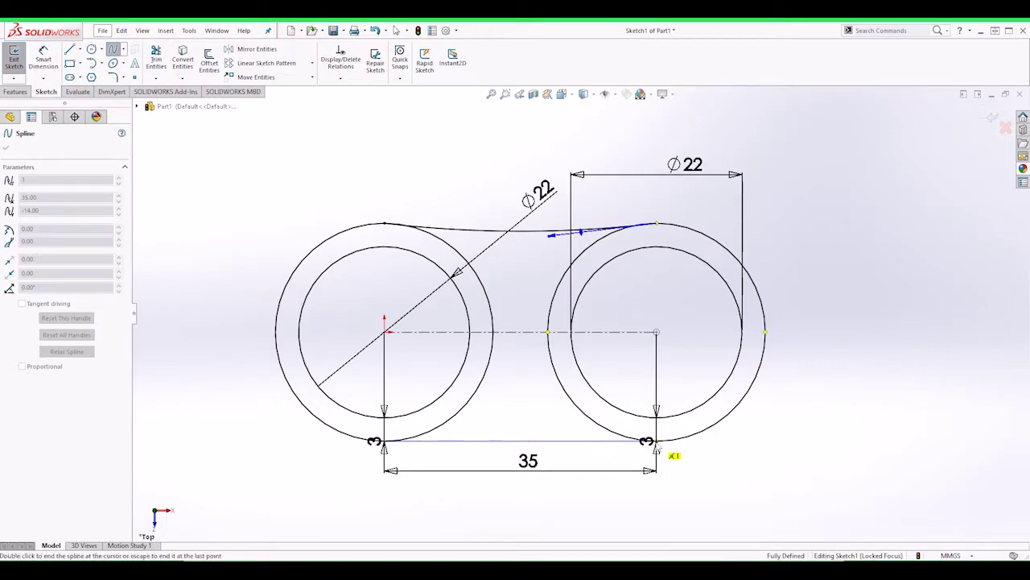
pyautogui.doubleClick(808, 468)
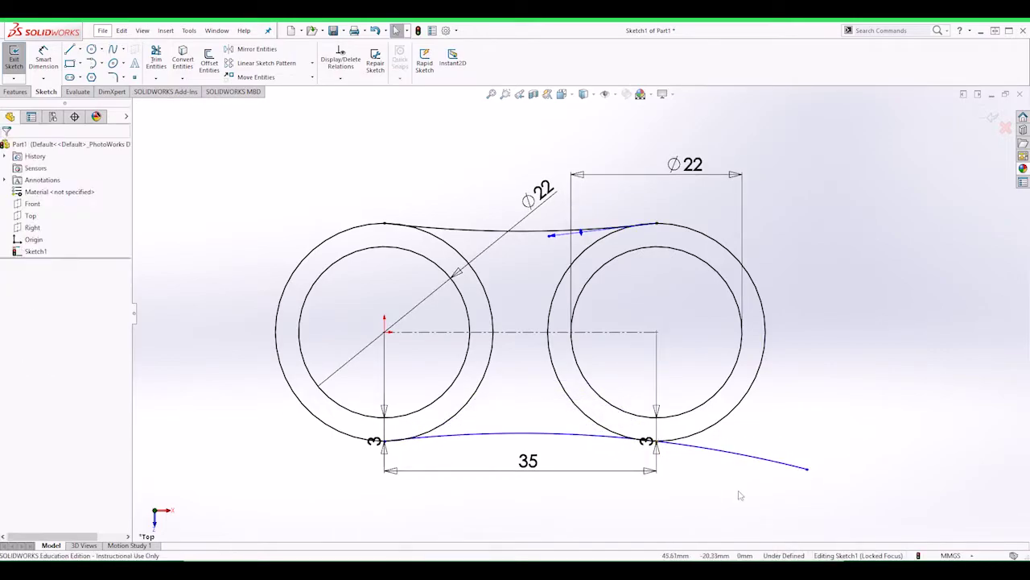
pyautogui.click(156, 58)
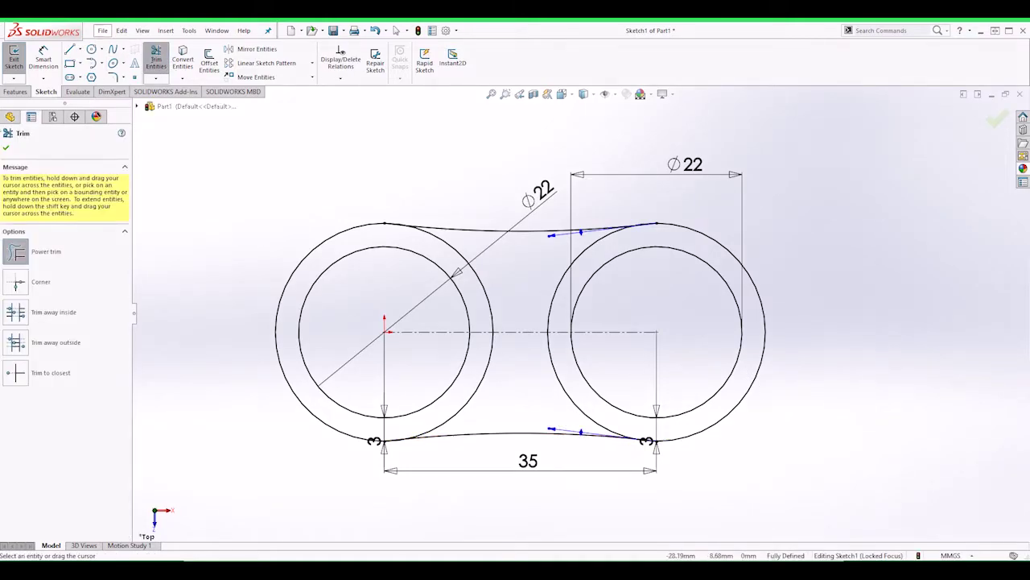
pyautogui.press('Escape')
# Adjust the tangency handles at the ends of the lower spline
pyautogui.click(523, 434)
pyautogui.moveTo(552, 429); pyautogui.dragTo(565, 418)
pyautogui.click(474, 427)
pyautogui.moveTo(474, 427); pyautogui.dragTo(501, 425)
pyautogui.moveTo(587, 428); pyautogui.dragTo(561, 420)
pyautogui.scroll(-6, 656, 447)
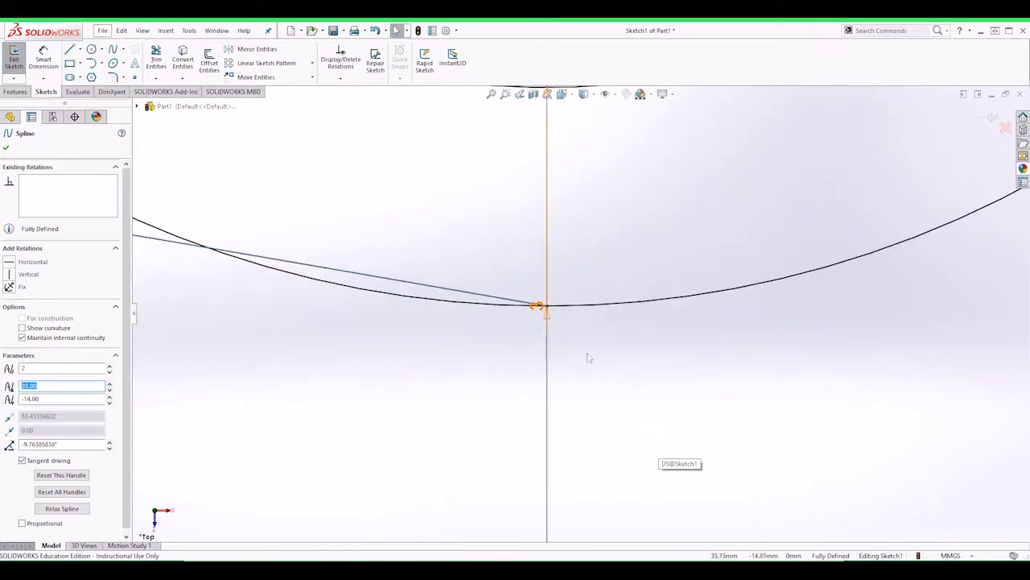
pyautogui.click(6, 148)
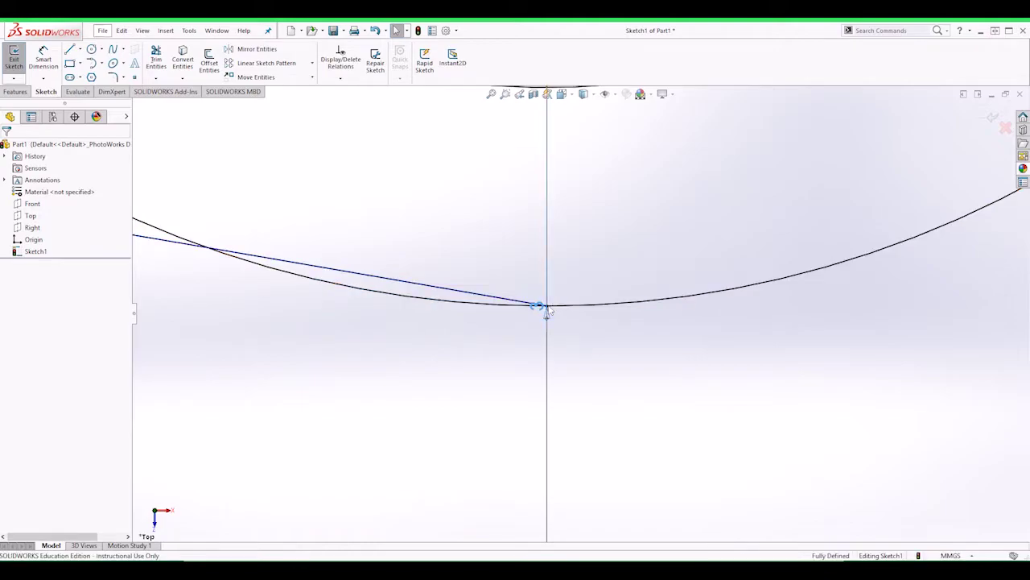
# Add a Tangent relation between the lower spline and the far outer circle
pyautogui.click(546, 311)
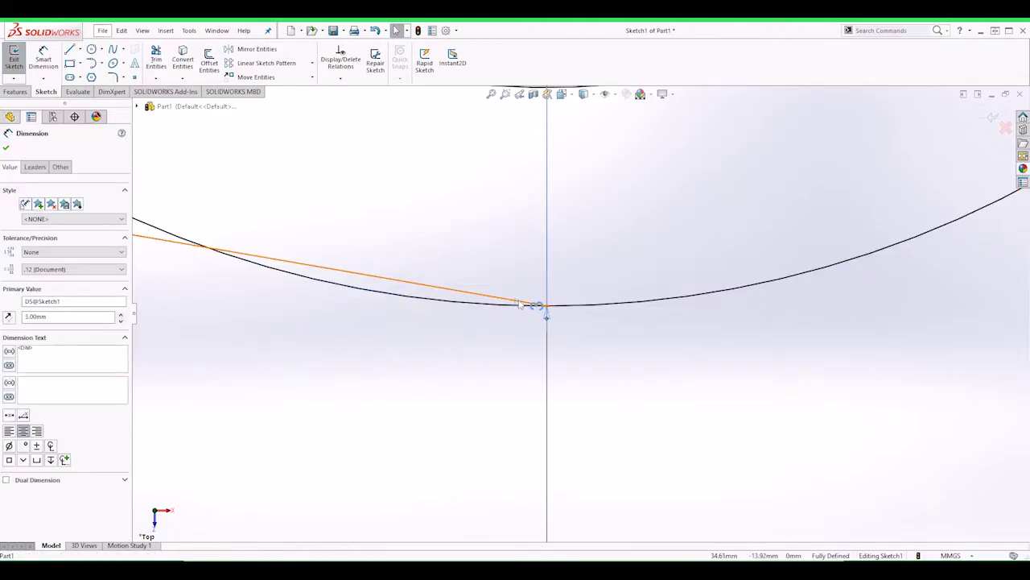
pyautogui.click(545, 308)
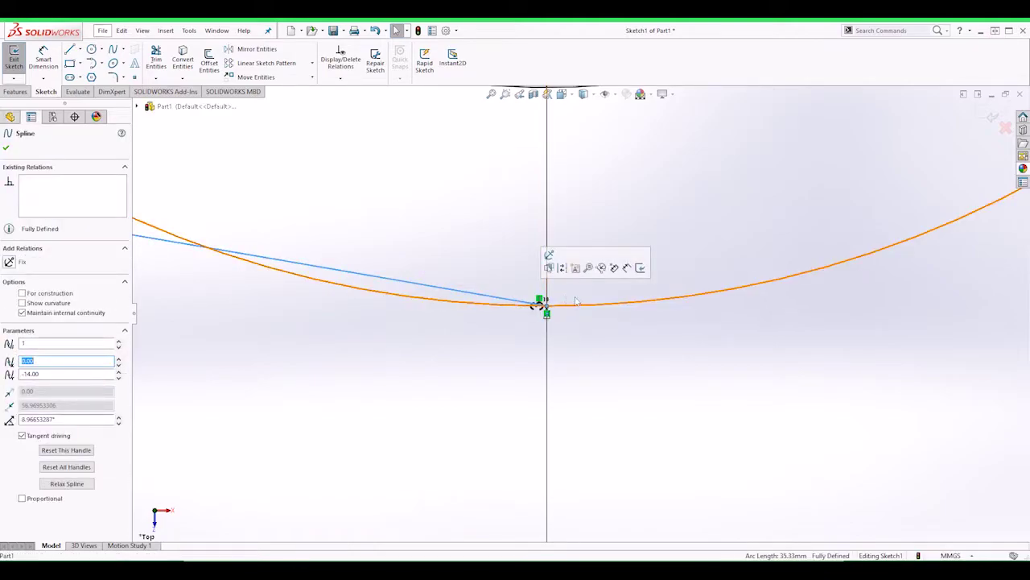
pyautogui.keyDown('ctrl'); pyautogui.click(566, 307); pyautogui.keyUp('ctrl')
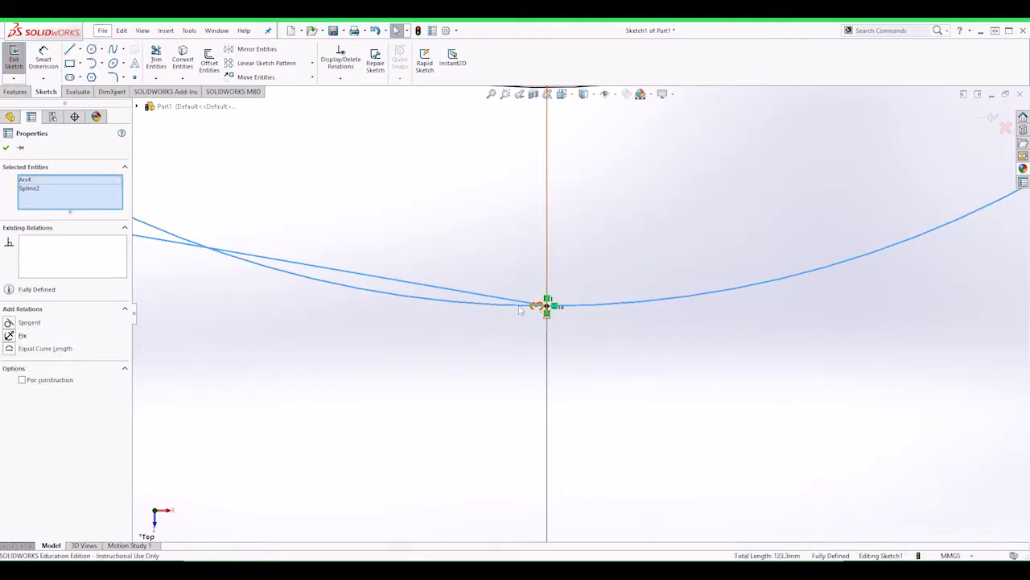
pyautogui.click(10, 323)
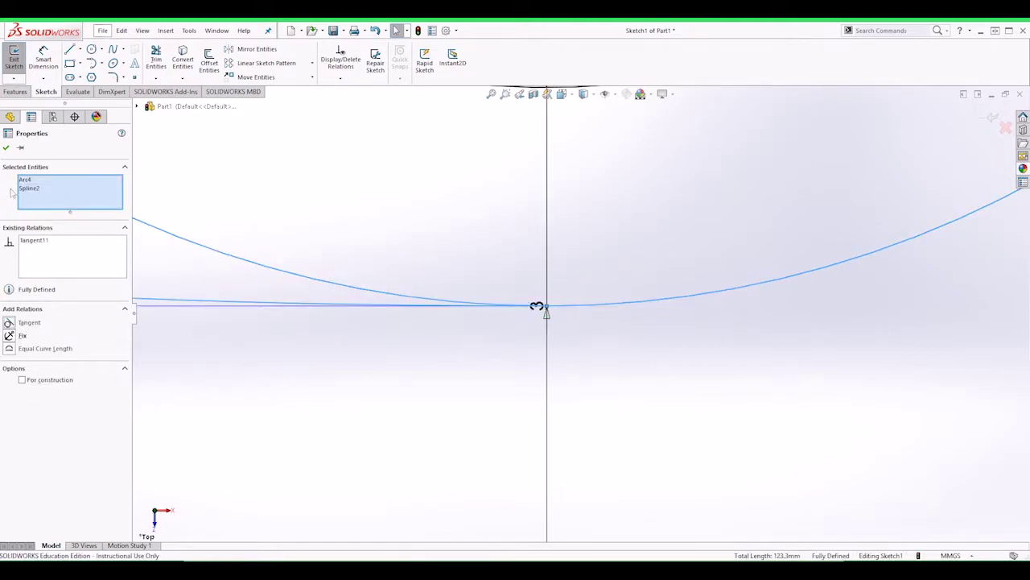
pyautogui.click(7, 148)
# Add a Tangent relation between the lower spline and the near outer circle
pyautogui.scroll(12, 430, 375)
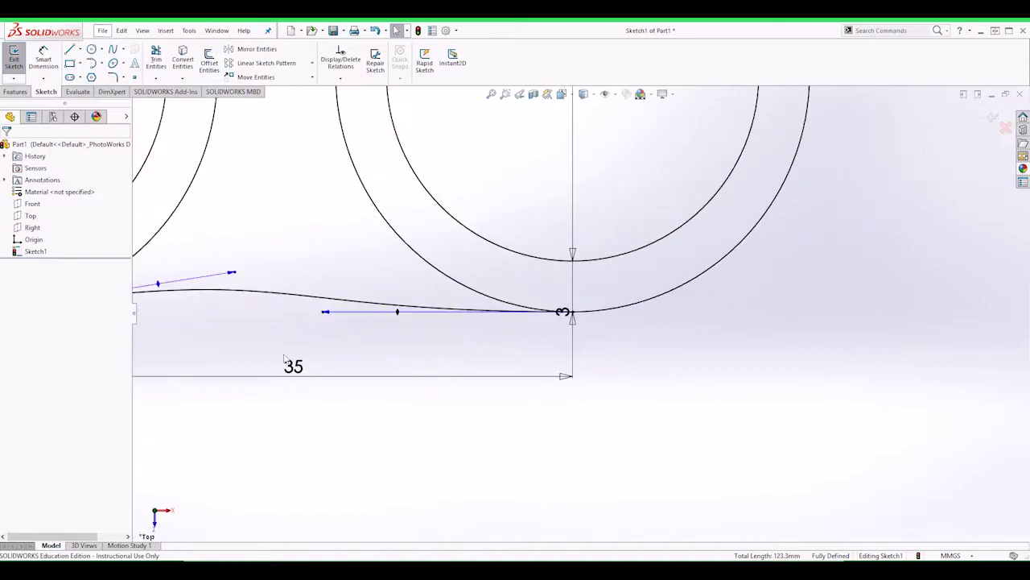
pyautogui.scroll(-10, 415, 313)
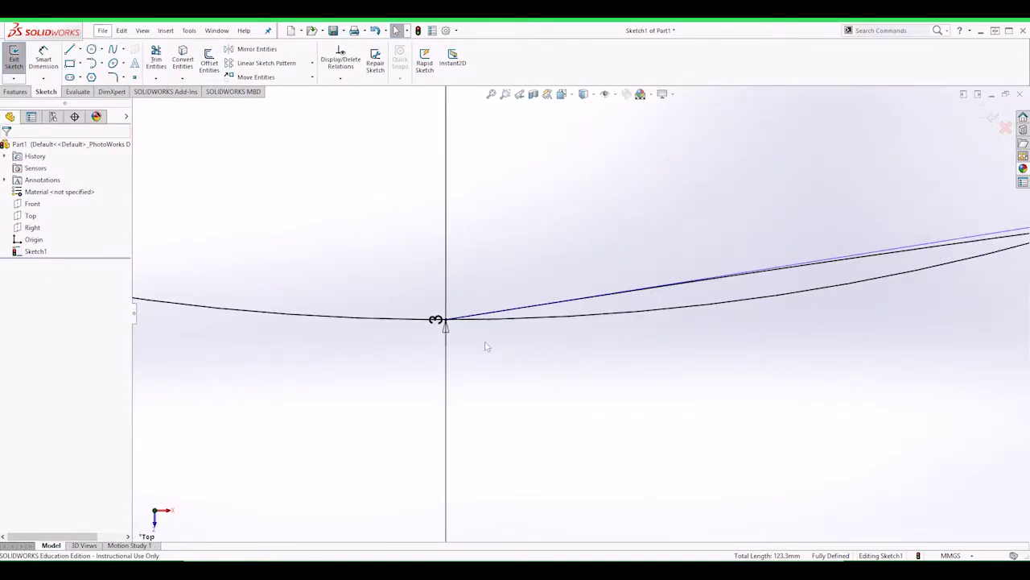
pyautogui.click(417, 296)
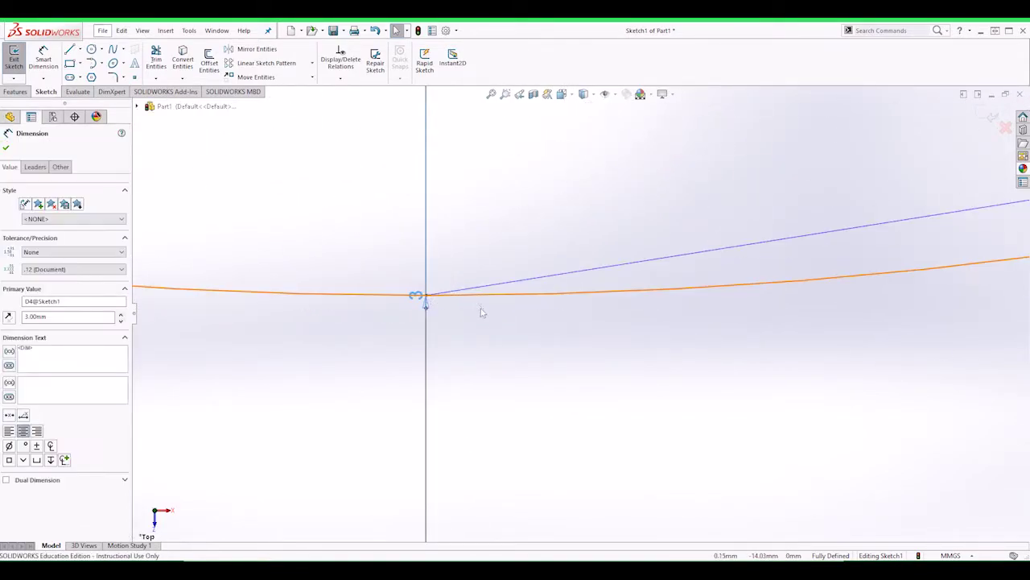
pyautogui.click(419, 294)
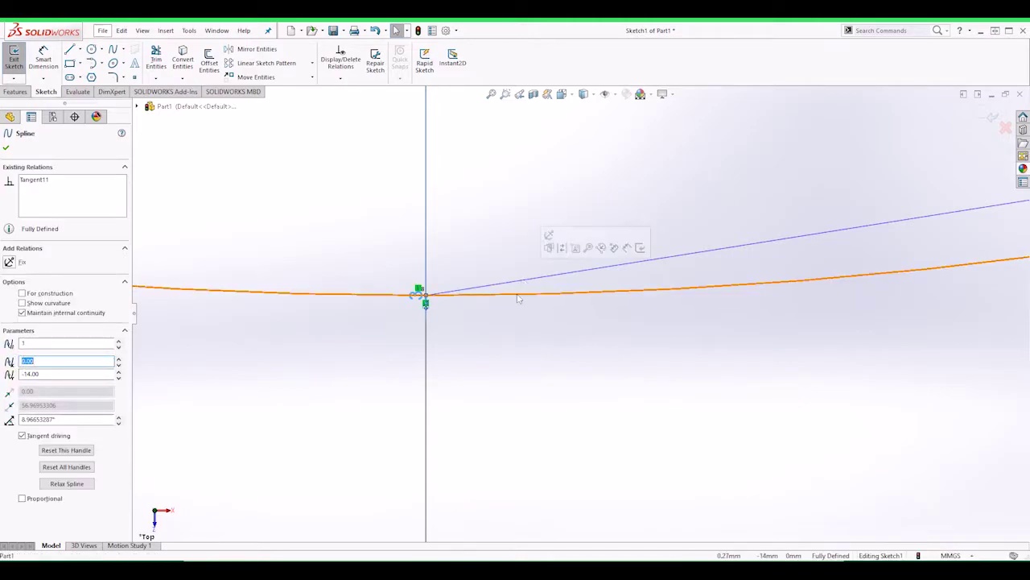
pyautogui.click(520, 295)
pyautogui.click(214, 202)
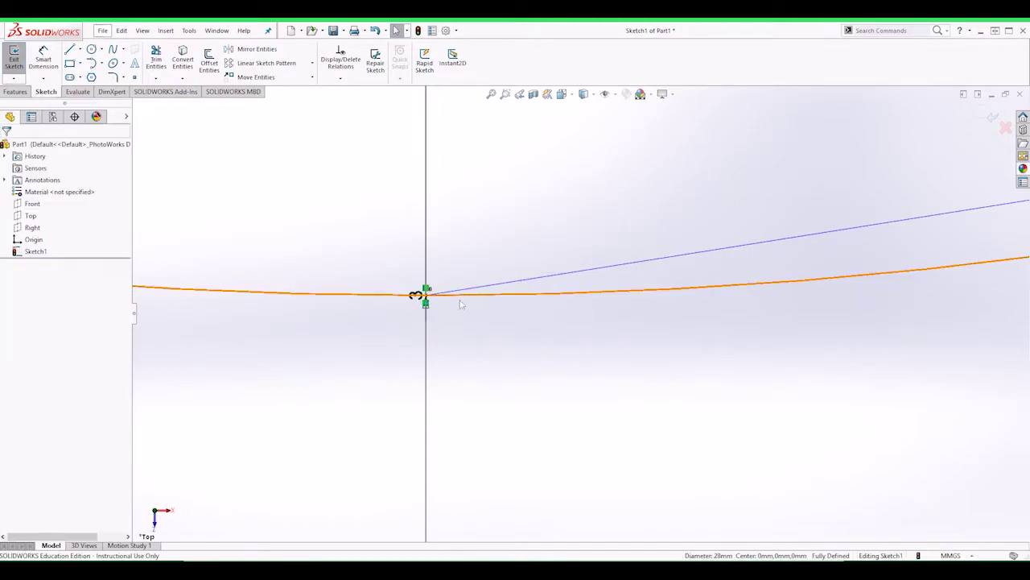
pyautogui.click(432, 296)
pyautogui.click(465, 290)
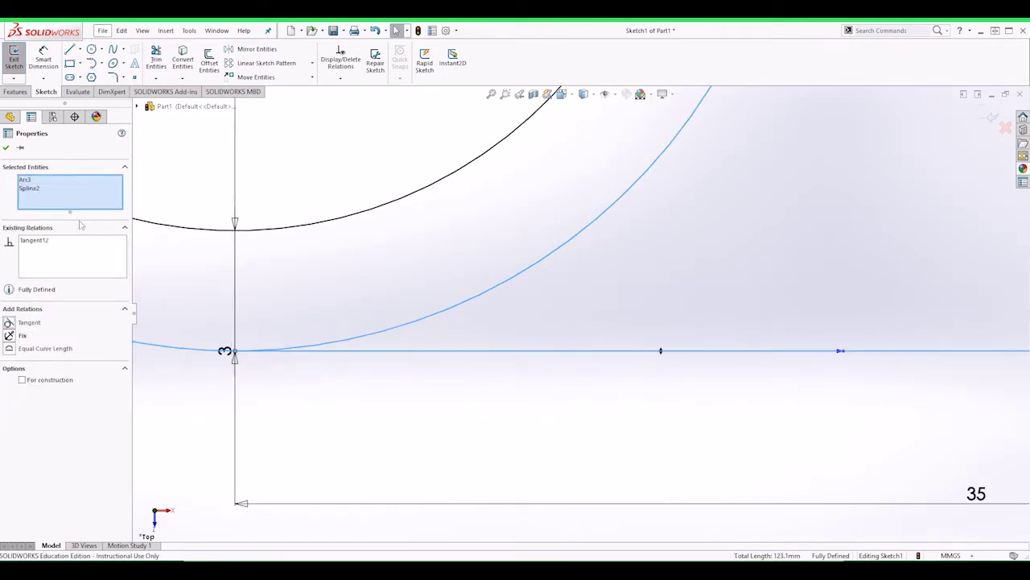
pyautogui.click(7, 148)
# Try to reshape the lower spline with the tangency handles at its two ends
pyautogui.scroll(4, 868, 373)
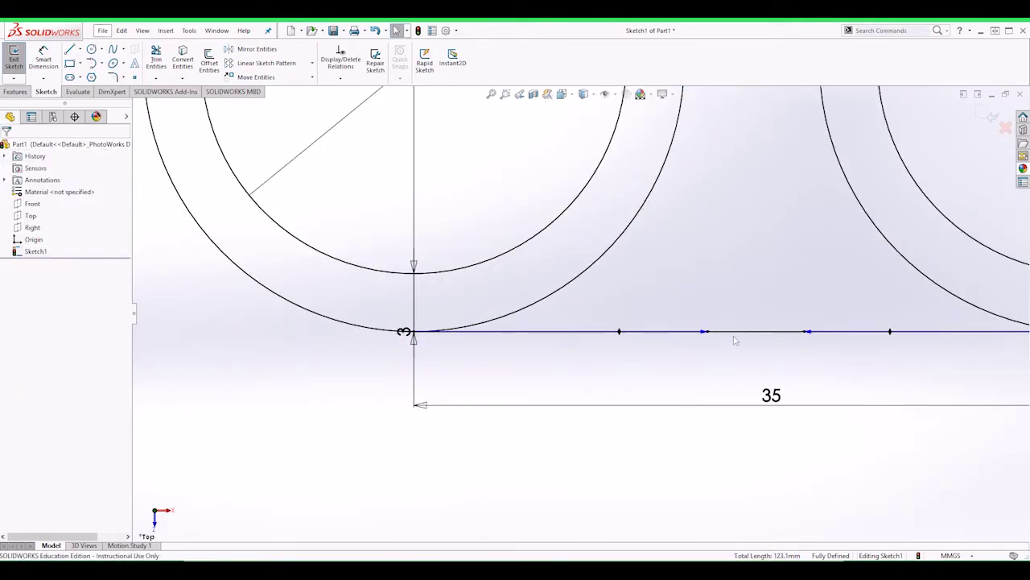
pyautogui.click(709, 332)
pyautogui.moveTo(705, 331); pyautogui.dragTo(706, 323)
pyautogui.click(806, 331)
pyautogui.scroll(1, 417, 363)
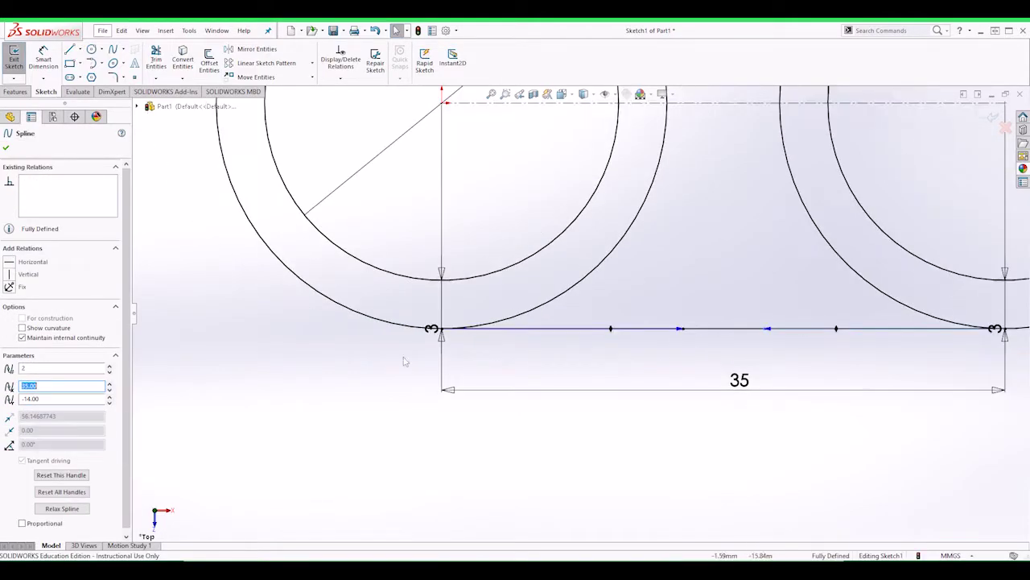
pyautogui.scroll(3, 416, 362)
pyautogui.click(627, 384)
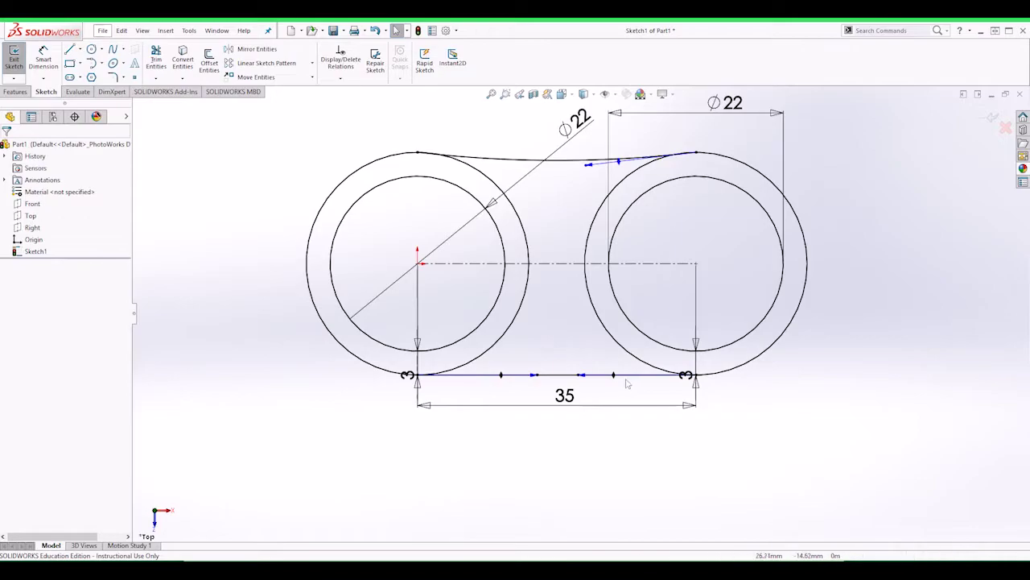
# Undo the Tangent relations between the lower spline and the two outer circles
pyautogui.hotkey('ctrl', 'z')
pyautogui.hotkey('ctrl', 'z')
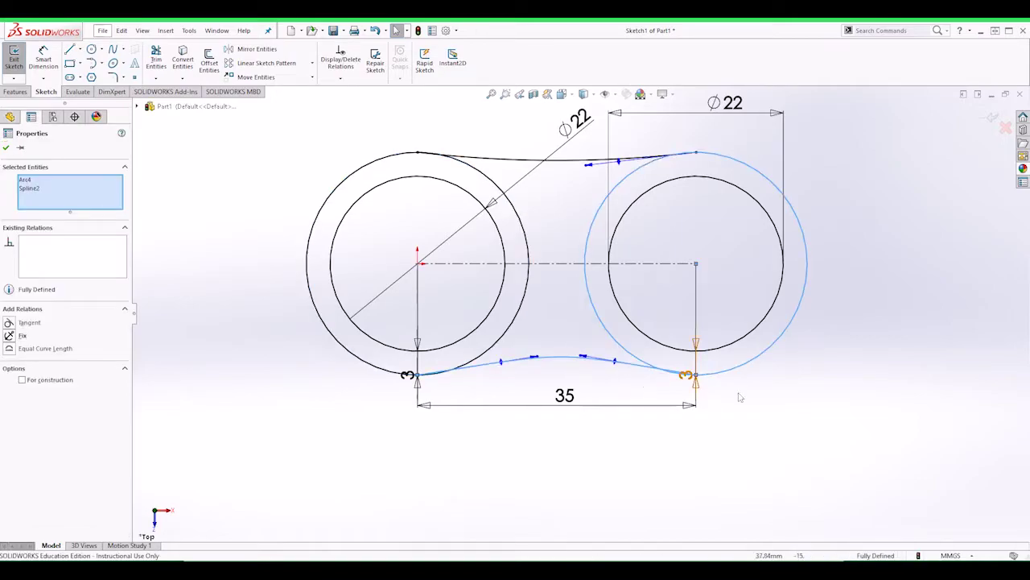
pyautogui.scroll(-3, 701, 390)
pyautogui.scroll(-5, 672, 359)
pyautogui.scroll(8, 605, 340)
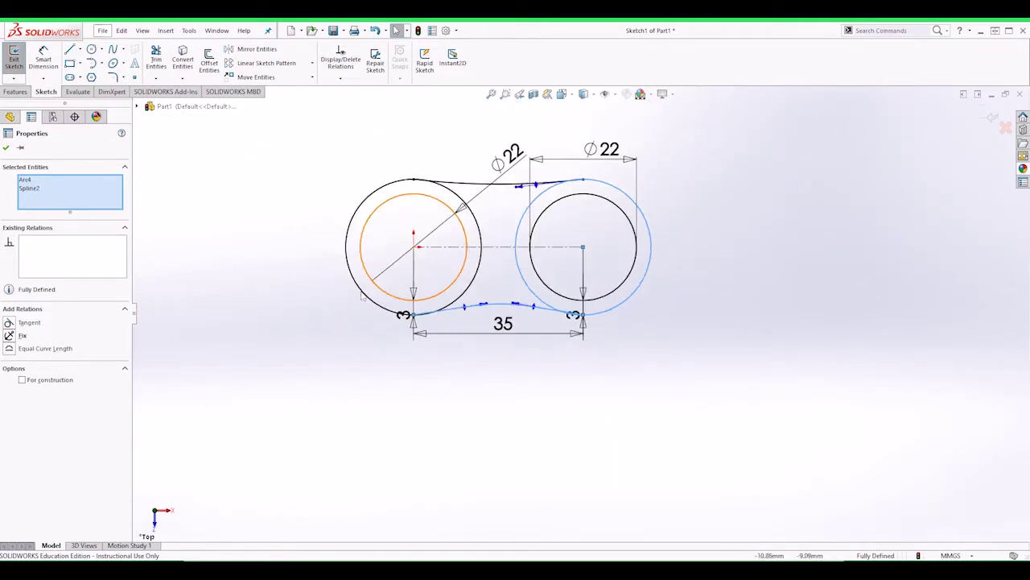
# Pull both tangency handles of the lower spline toward the centerline so it curves further inward between the circles
pyautogui.scroll(-5, 425, 298)
pyautogui.moveTo(474, 309); pyautogui.dragTo(521, 271)
pyautogui.moveTo(573, 304); pyautogui.dragTo(552, 276)
pyautogui.scroll(5, 555, 274)
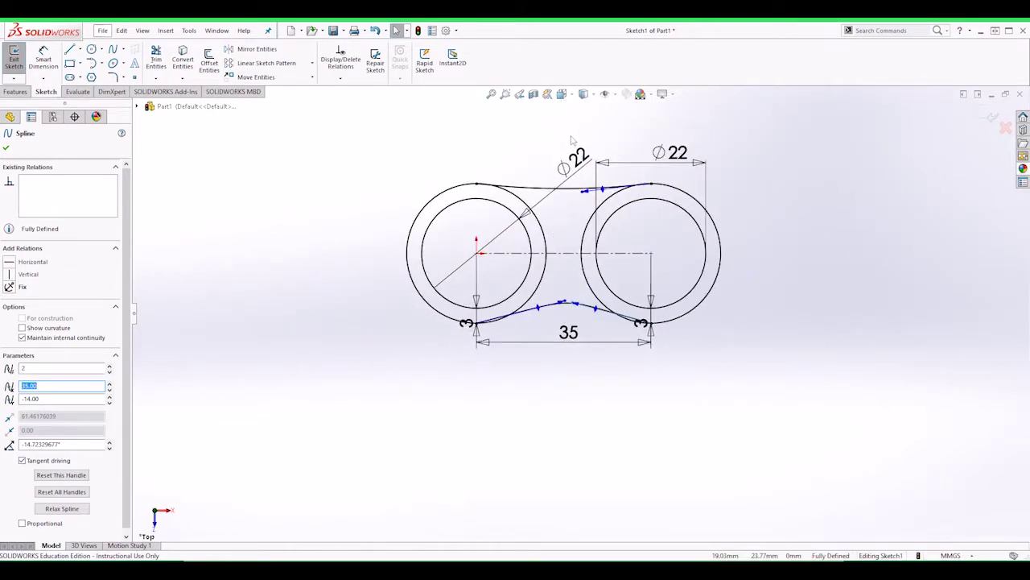
# Pull the upper spline's tangency handles toward the centerline to deepen its inward curve
pyautogui.scroll(-5, 600, 256)
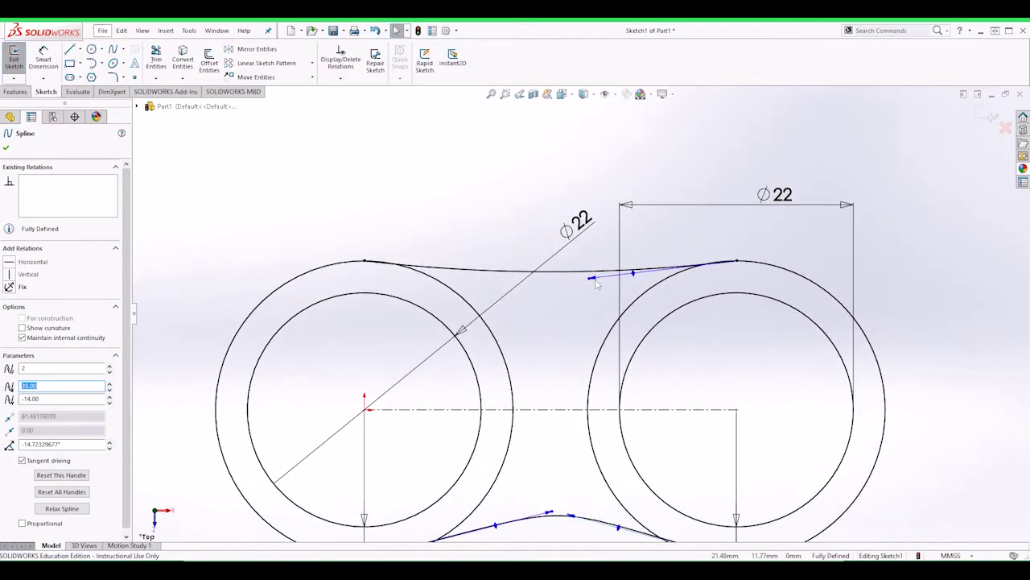
pyautogui.moveTo(591, 280); pyautogui.dragTo(613, 306)
pyautogui.scroll(-1, 604, 355)
pyautogui.scroll(3, 590, 382)
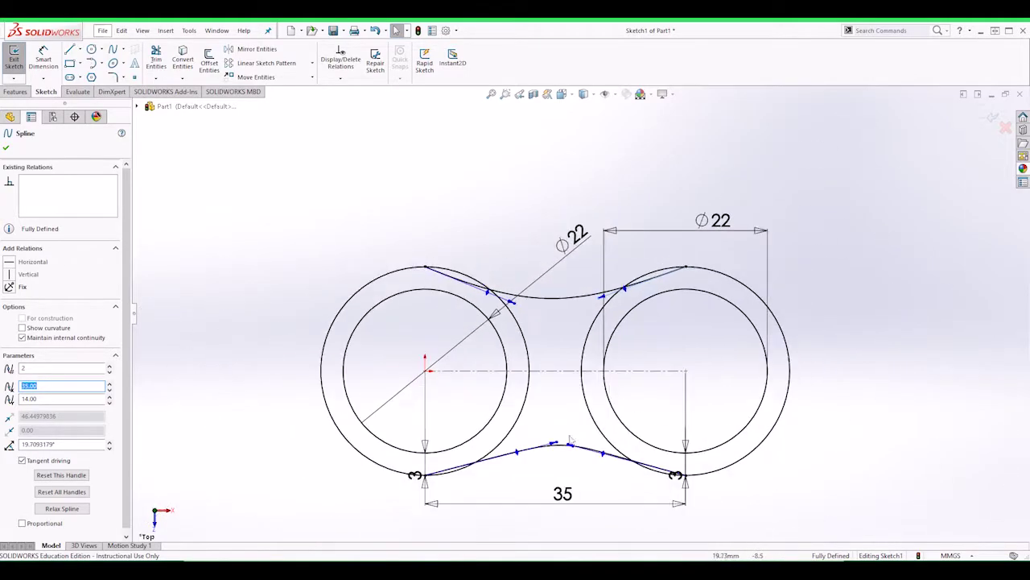
# Shorten and lower the tangency handle at the near-circle end of the lower spline to flatten its curve
pyautogui.moveTo(562, 441); pyautogui.dragTo(538, 459)
pyautogui.click(572, 448)
pyautogui.click(778, 349)
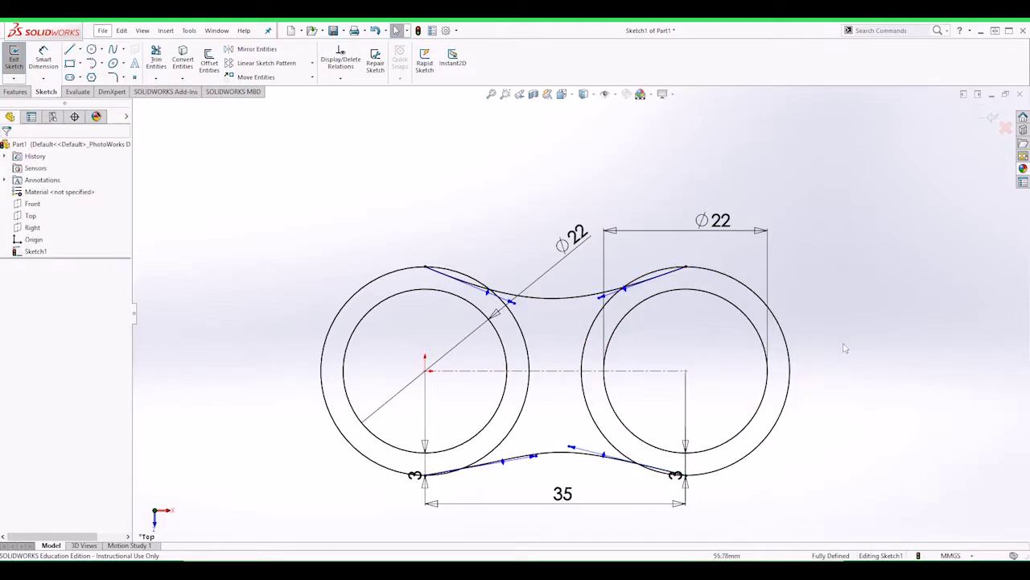
# Trim the far end of the upper spline back to the far outer circle with Power trim
pyautogui.scroll(-2, 837, 415)
pyautogui.scroll(1, 700, 308)
pyautogui.scroll(-4, 590, 213)
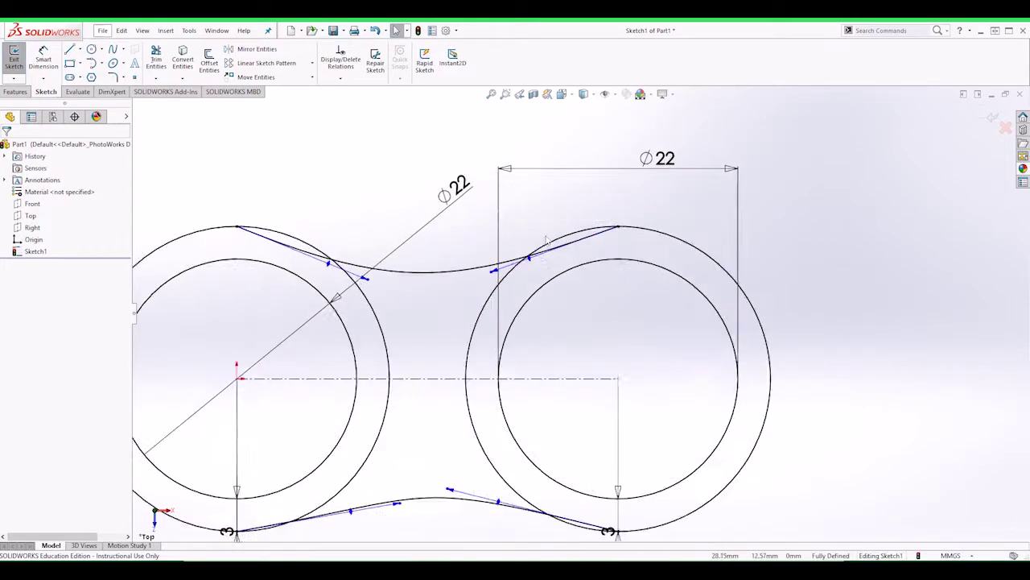
pyautogui.click(157, 60)
pyautogui.moveTo(605, 253); pyautogui.dragTo(591, 242)
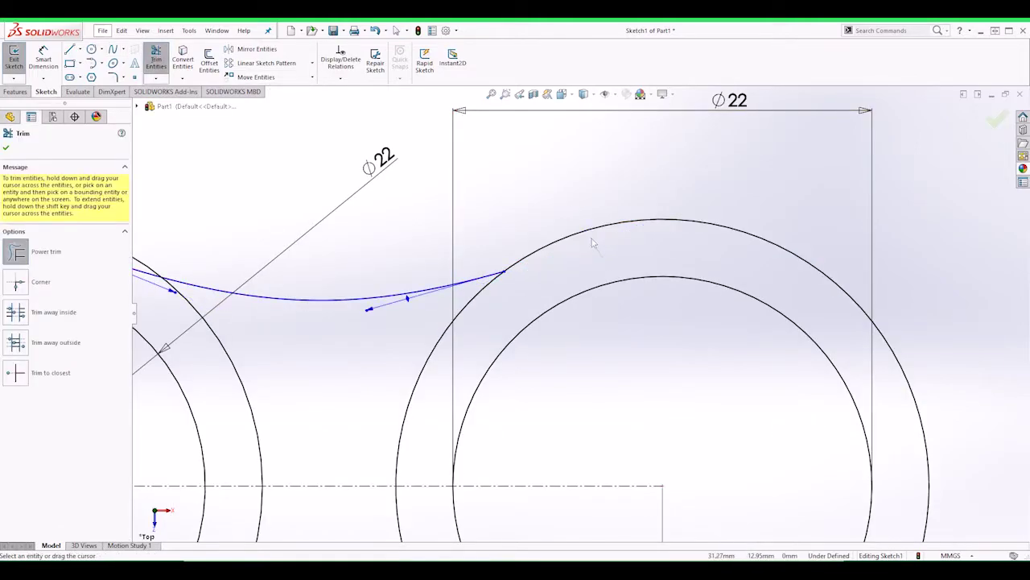
# Trim the remaining upper and lower spline ends that lie inside the outer circles
pyautogui.scroll(3, 516, 289)
pyautogui.scroll(-3, 328, 258)
pyautogui.moveTo(343, 258); pyautogui.dragTo(346, 231)
pyautogui.scroll(4, 575, 357)
pyautogui.scroll(-4, 708, 523)
pyautogui.scroll(-3, 649, 390)
pyautogui.moveTo(607, 245); pyautogui.dragTo(610, 255)
pyautogui.scroll(6, 617, 243)
pyautogui.press('Escape')
# Reposition the trimmed splines' endpoints onto the edges of the outer circles
pyautogui.scroll(-1, 618, 301)
pyautogui.scroll(-1, 610, 208)
pyautogui.moveTo(512, 179); pyautogui.dragTo(501, 172)
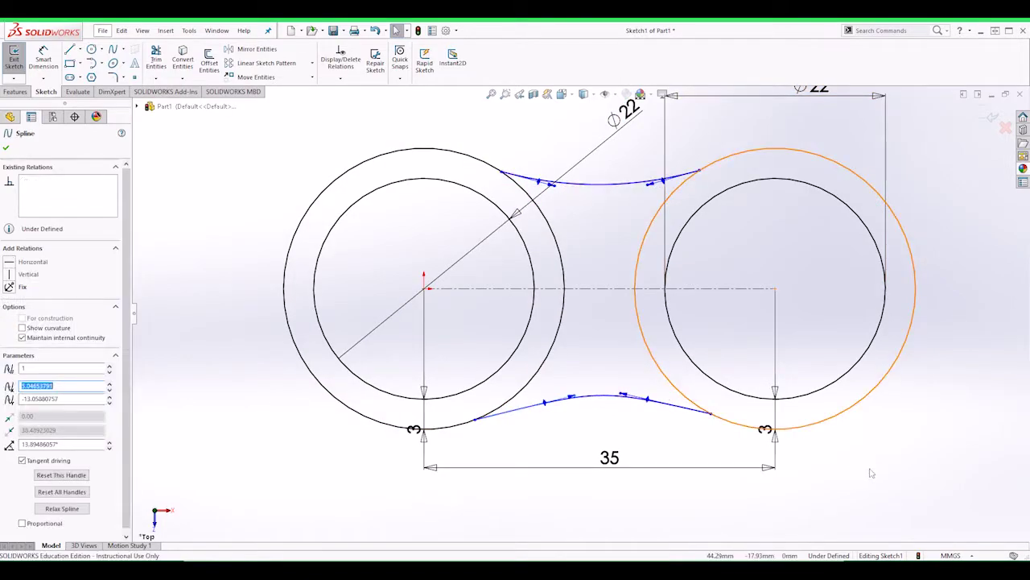
pyautogui.click(872, 473)
pyautogui.scroll(2, 221, 241)
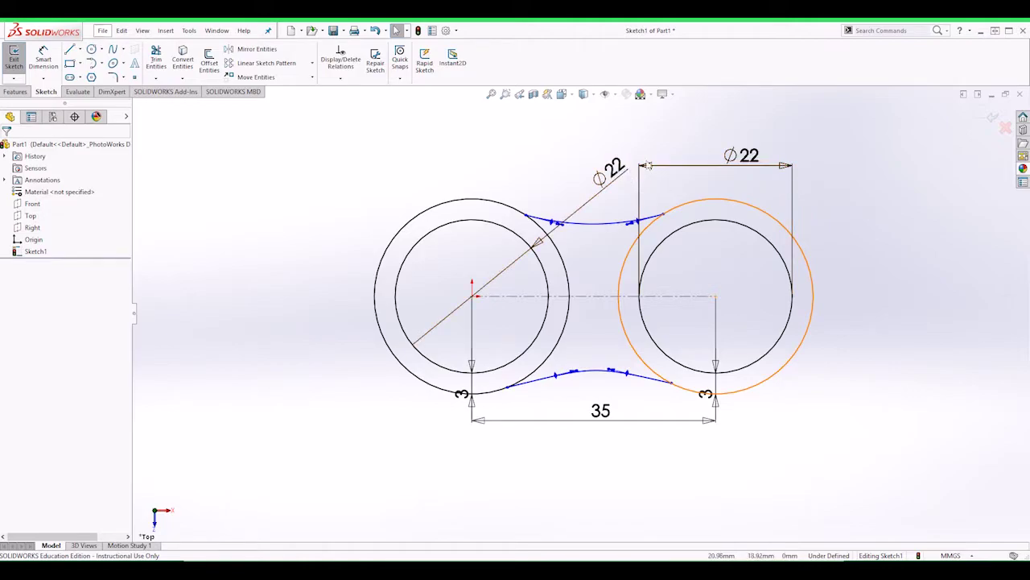
# Set the far inner circle's diameter to 22.02 mm
pyautogui.doubleClick(745, 155)
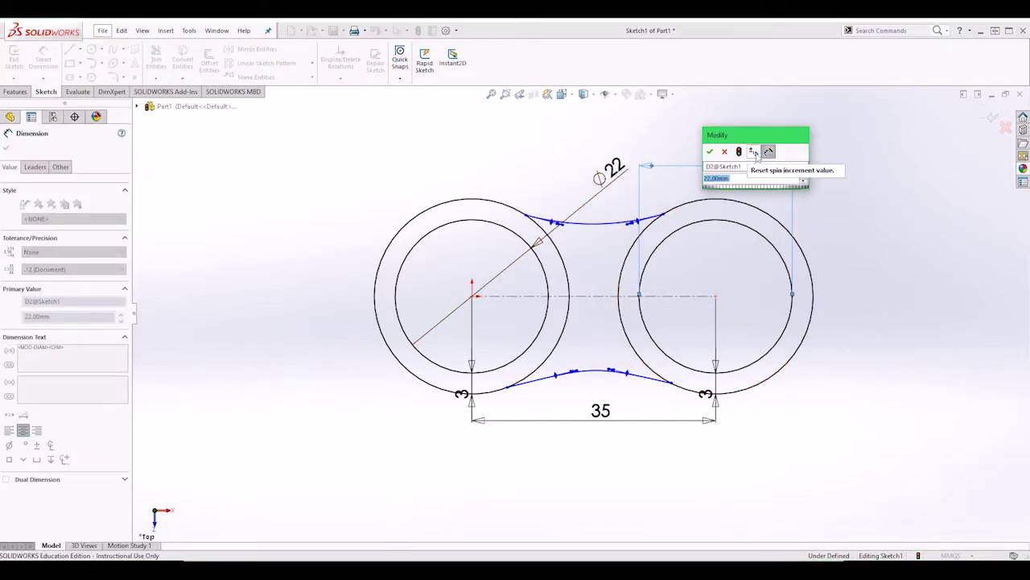
pyautogui.write('22.2')
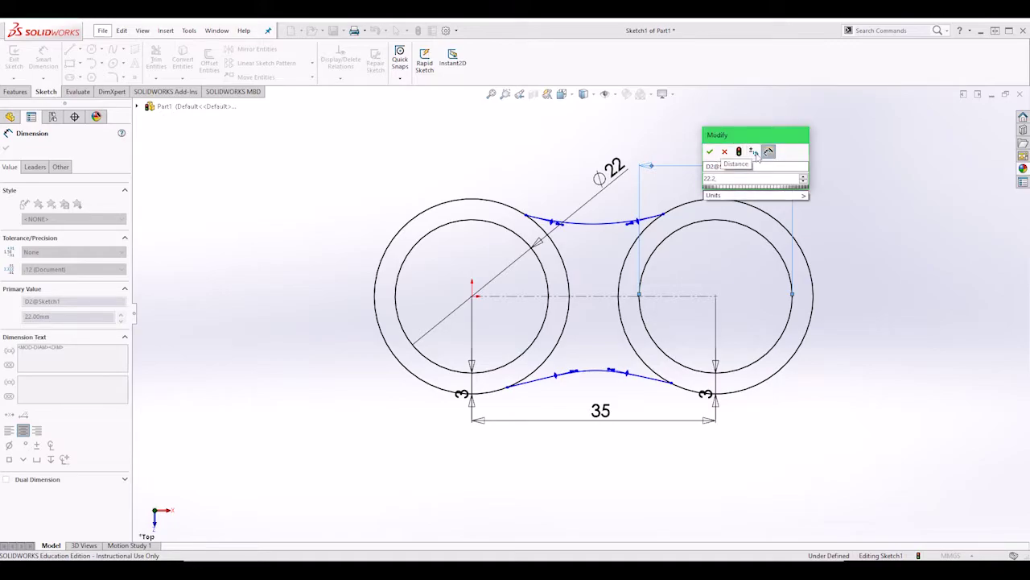
pyautogui.press('BackSpace')
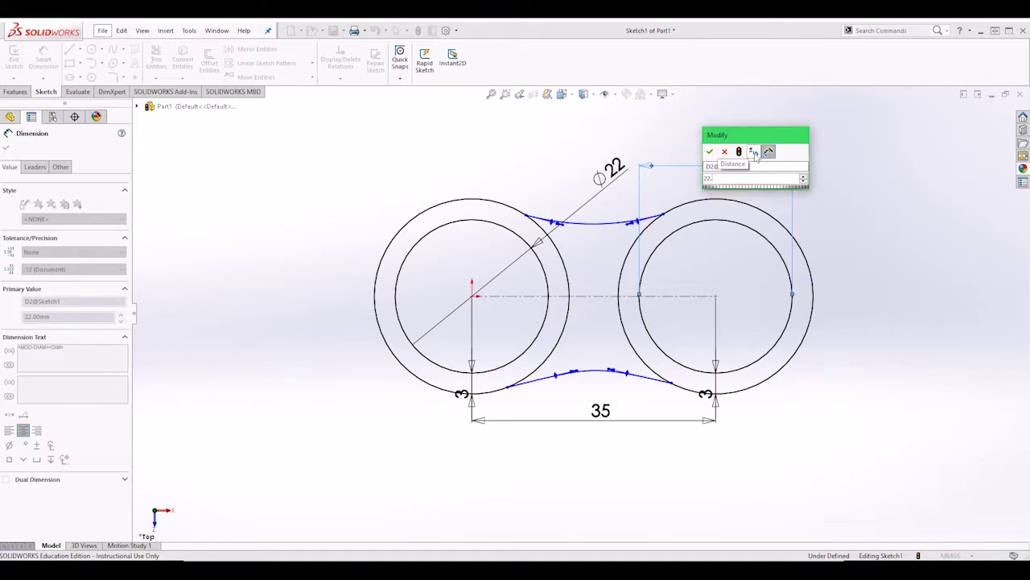
pyautogui.write('02')
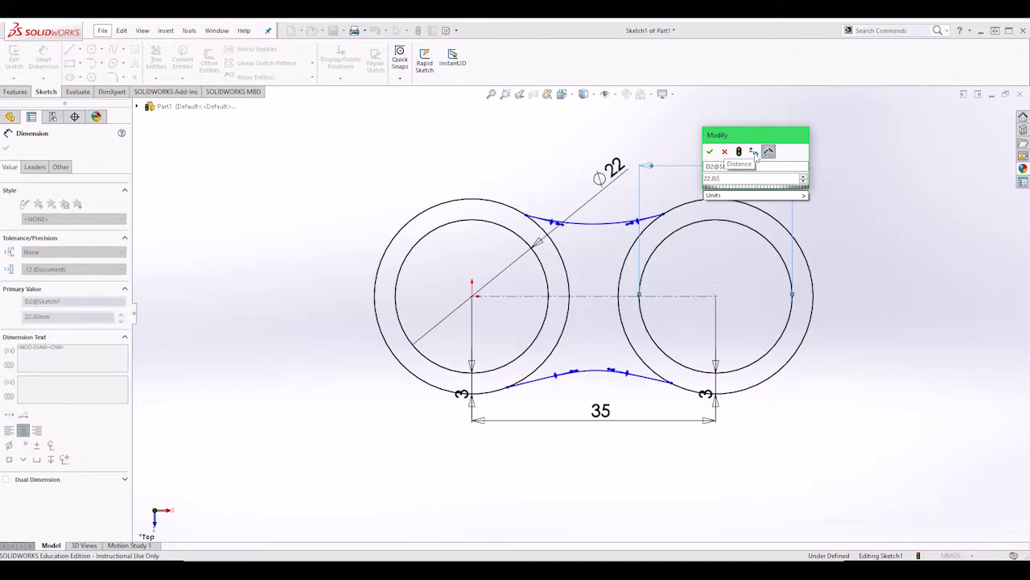
pyautogui.press('Return')
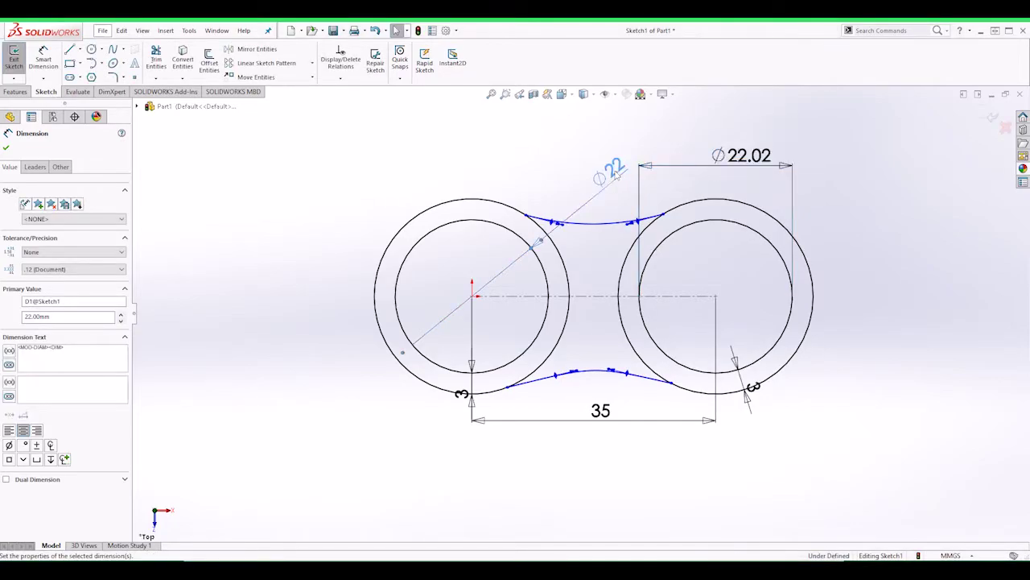
# Set the diameter of the inner circle at the origin to 22.02 mm
pyautogui.doubleClick(616, 168)
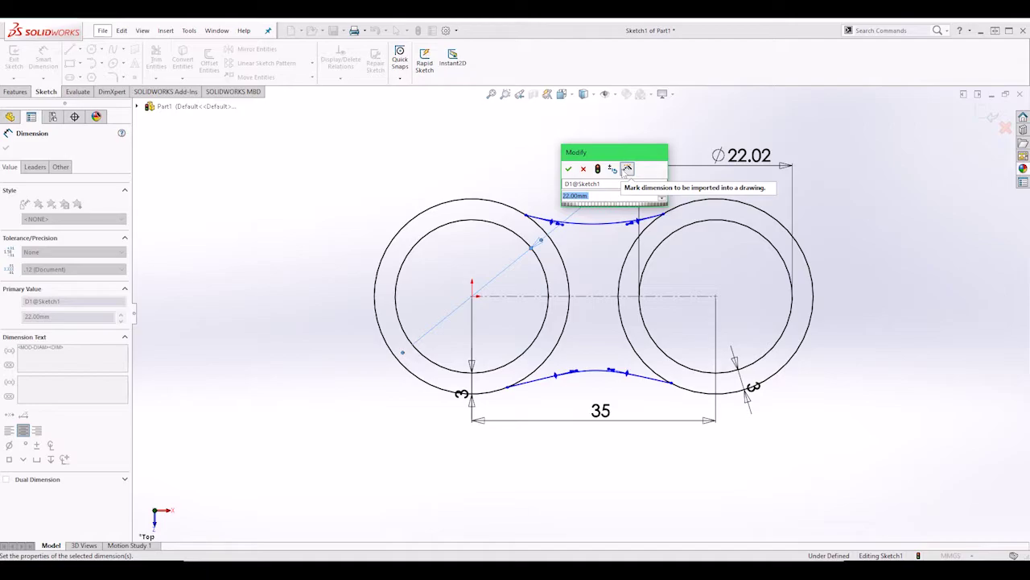
pyautogui.write('22')
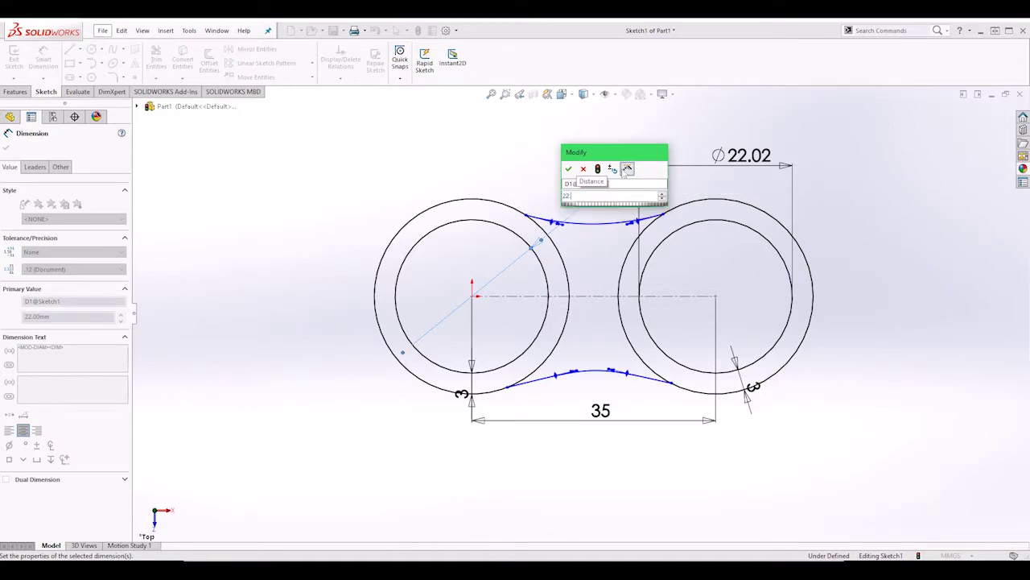
pyautogui.write('.0')
pyautogui.press('Return')
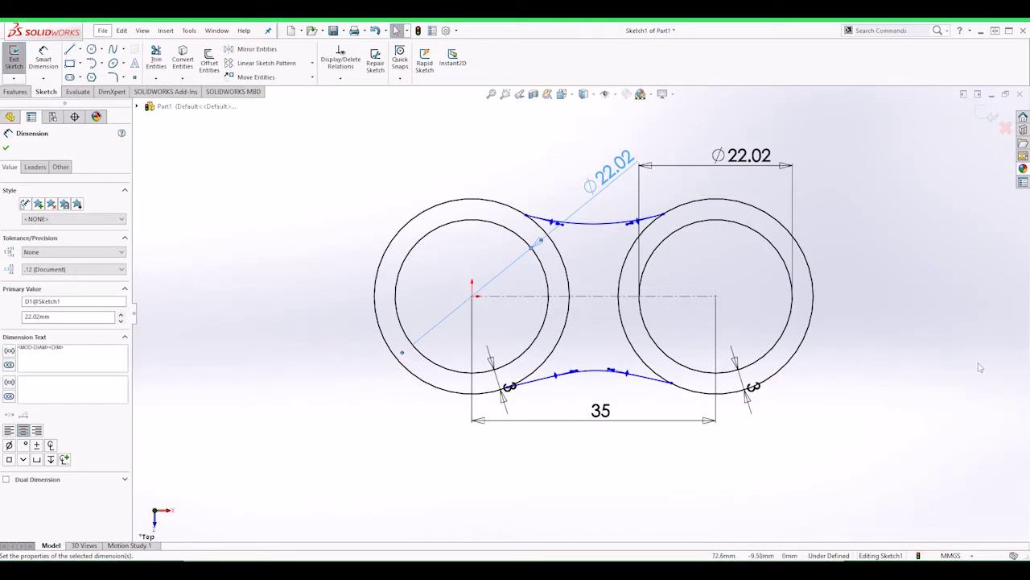
pyautogui.click(979, 367)
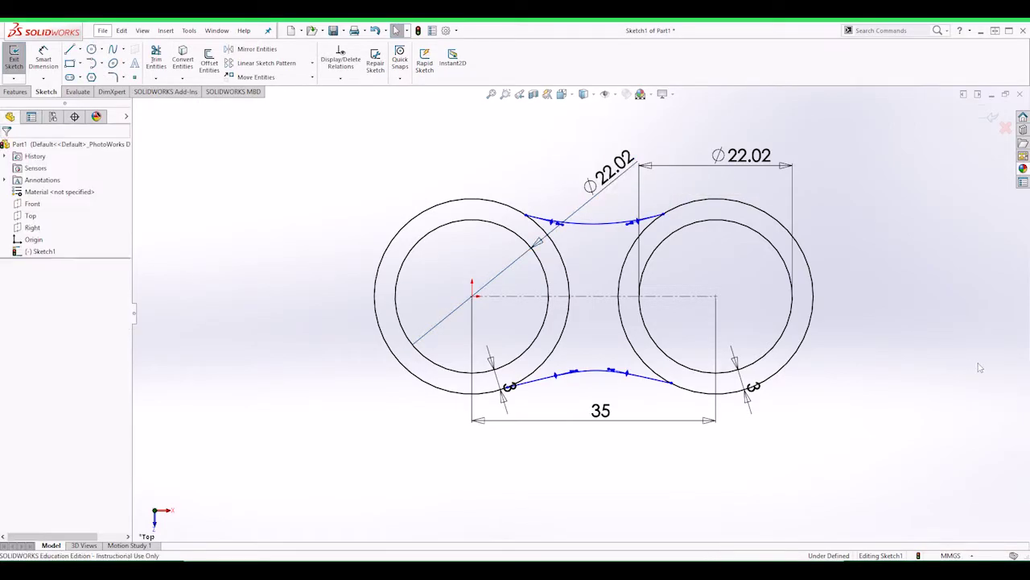
# Start an Extruded Boss/Base using both ring regions and the connecting area between the splines as its contours
pyautogui.click(16, 93)
pyautogui.click(18, 61)
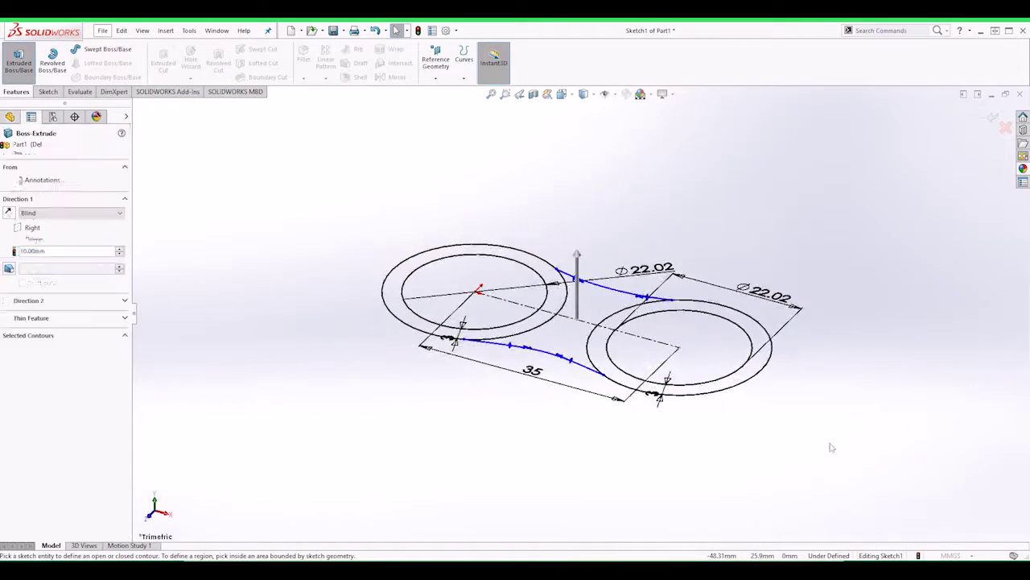
pyautogui.click(594, 345)
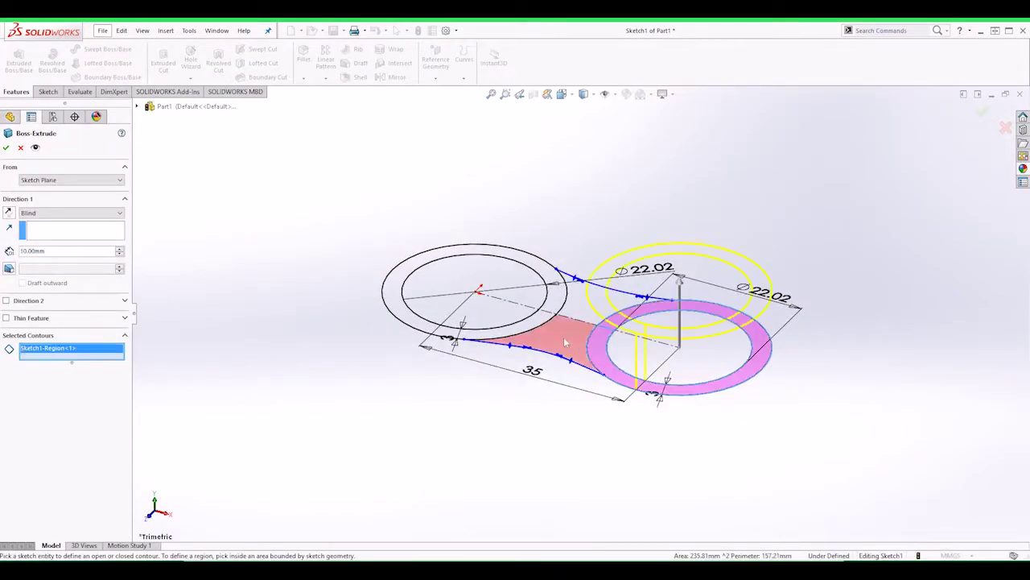
pyautogui.click(565, 340)
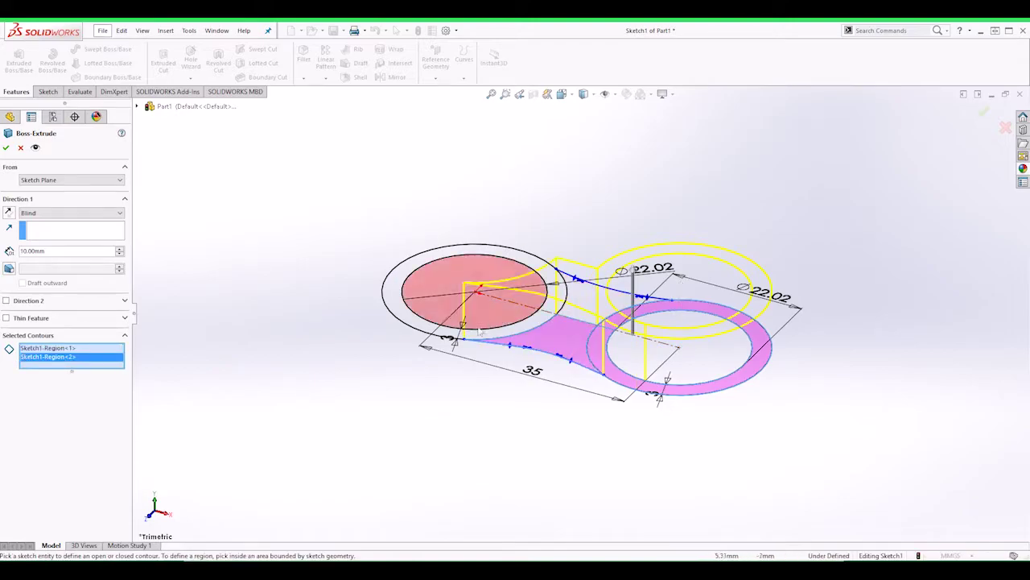
pyautogui.click(440, 326)
pyautogui.moveTo(440, 326)
pyautogui.mouseDown(button='middle')
pyautogui.moveTo(515, 310)
pyautogui.moveTo(586, 318)
pyautogui.mouseUp(button='middle')
pyautogui.click(585, 298)
pyautogui.moveTo(830, 423)
pyautogui.mouseDown(button='middle')
pyautogui.moveTo(854, 260)
pyautogui.moveTo(848, 303)
pyautogui.moveTo(893, 184)
pyautogui.moveTo(957, 297)
pyautogui.moveTo(910, 341)
pyautogui.moveTo(682, 300)
pyautogui.mouseUp(button='middle')
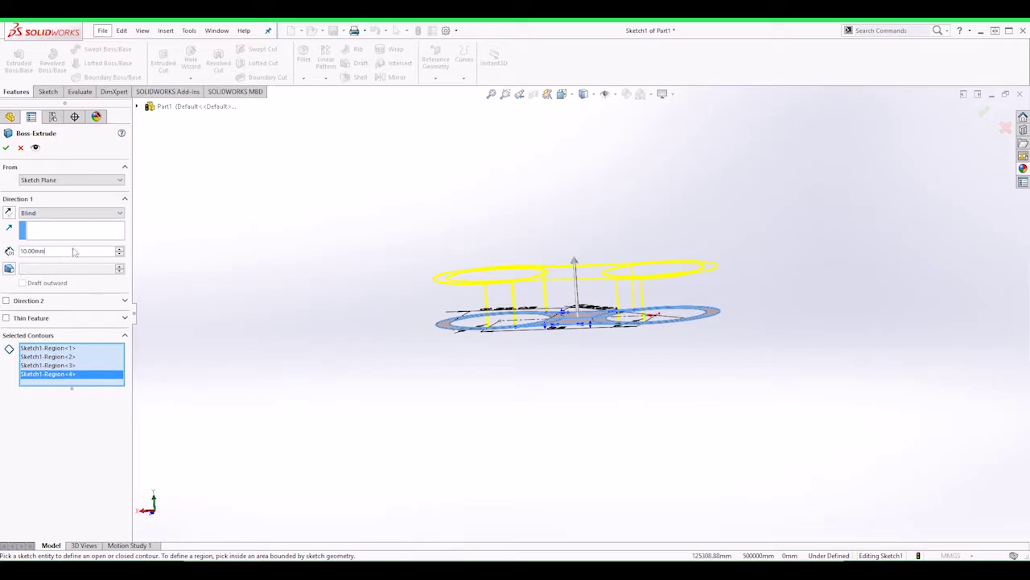
# Set the blind extrusion depth to 7.2 mm
pyautogui.press('BackSpace')
pyautogui.press('BackSpace')
pyautogui.press('BackSpace')
pyautogui.press('BackSpace')
pyautogui.press('BackSpace')
pyautogui.press('BackSpace')
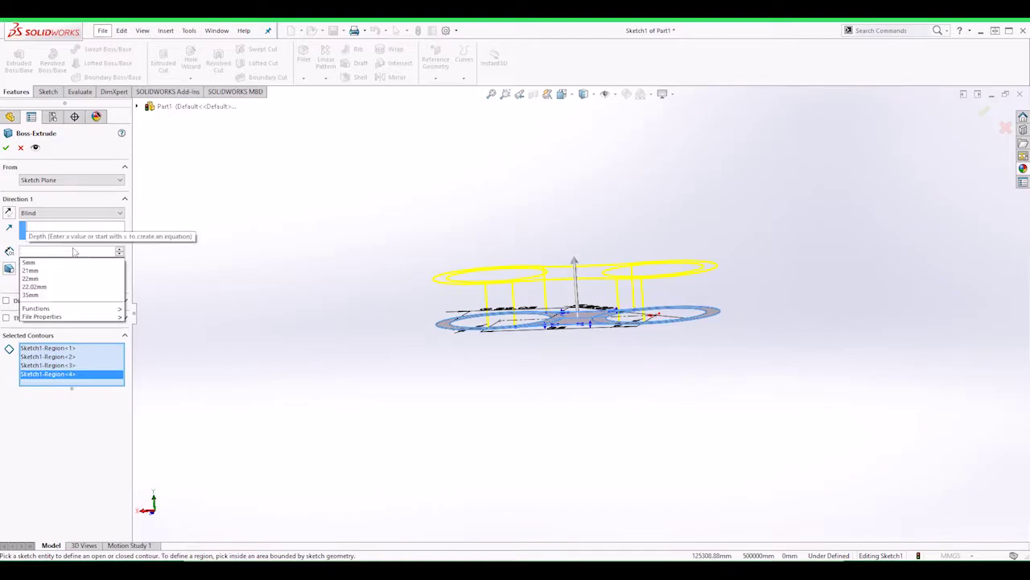
pyautogui.write('7.2')
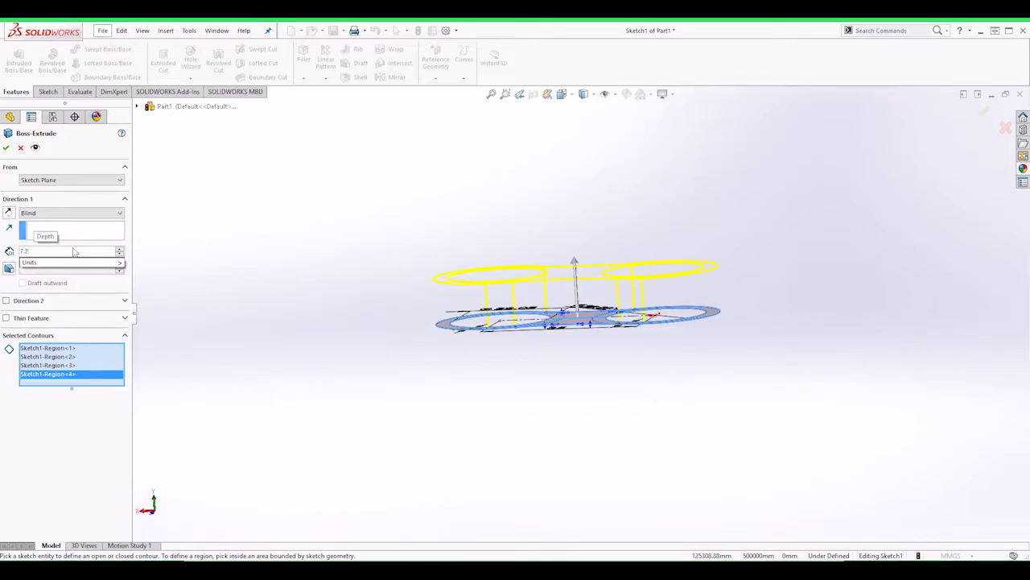
pyautogui.press('Return')
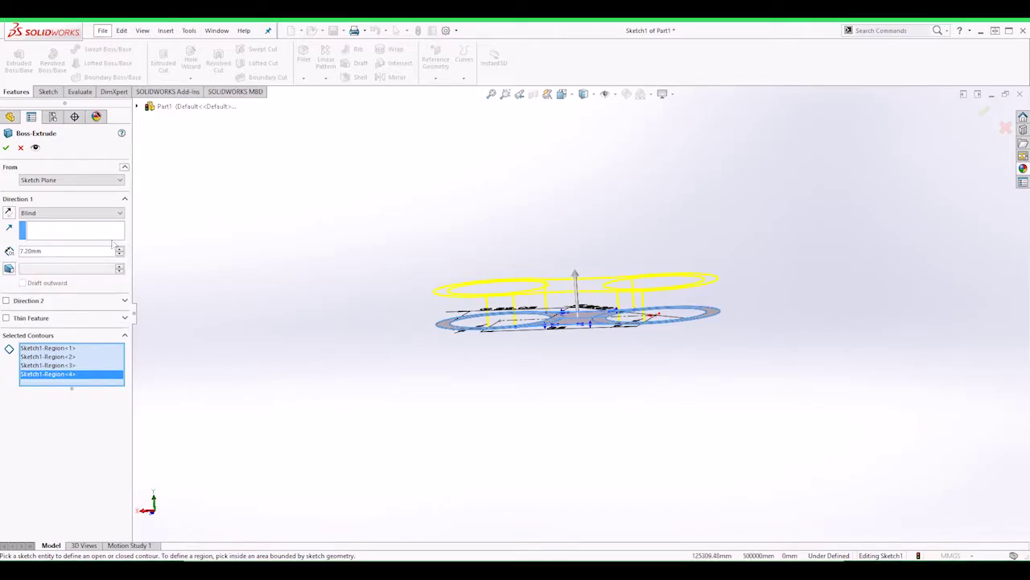
# Complete the blind extrusion of the two-lobed body at 7.2 mm
pyautogui.click(5, 148)
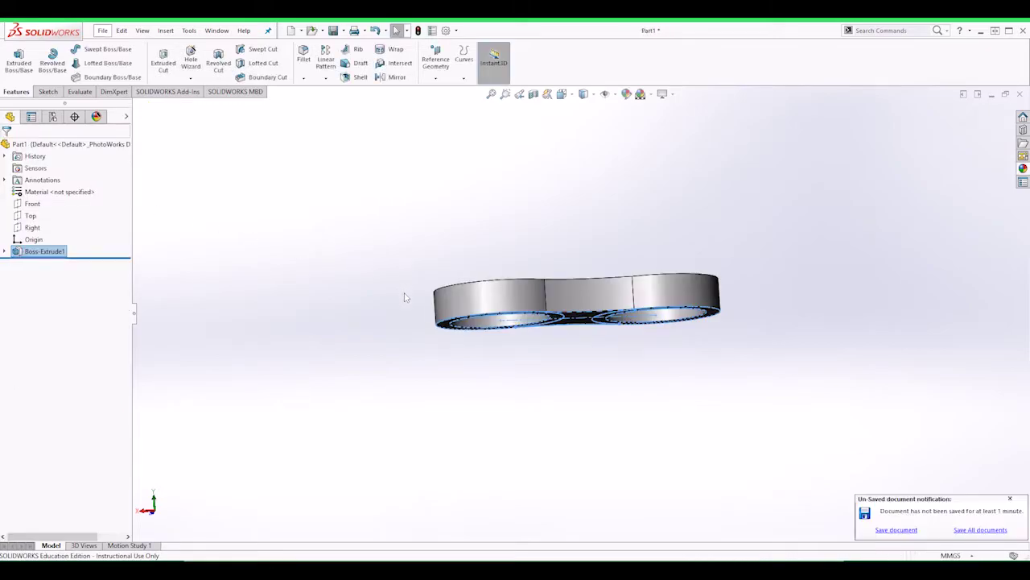
pyautogui.moveTo(899, 320); pyautogui.dragTo(725, 357, button='middle')
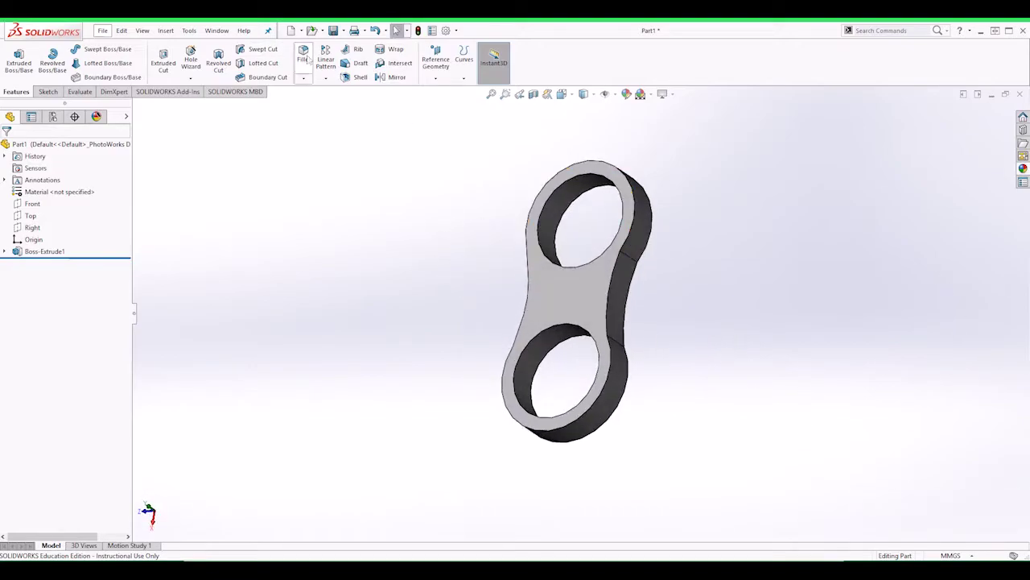
# Start a Fillet on one curved edge of the waist between the rings with a 2 mm radius
pyautogui.click(305, 78)
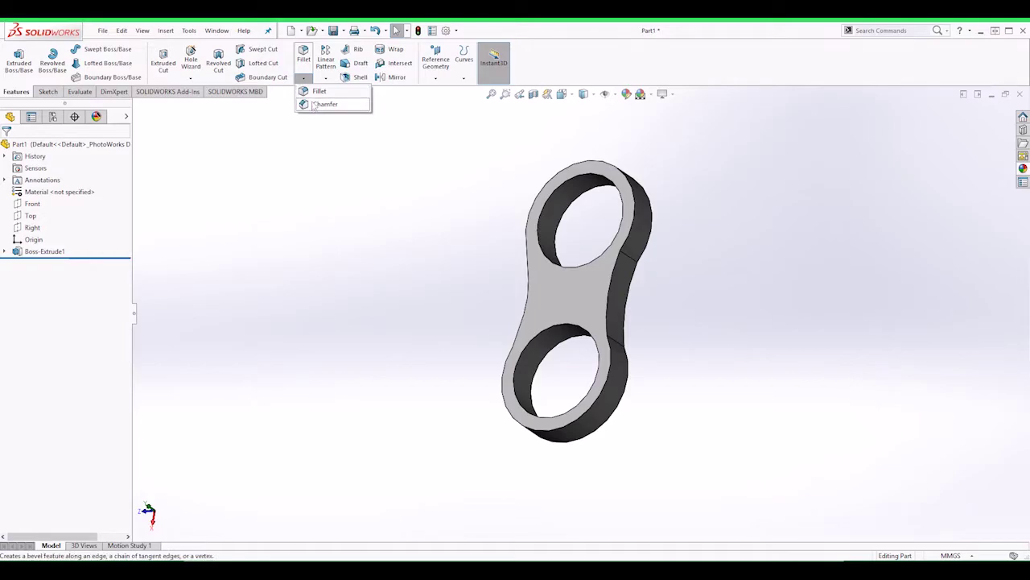
pyautogui.click(319, 91)
pyautogui.click(610, 292)
pyautogui.moveTo(821, 248); pyautogui.dragTo(780, 295, button='middle')
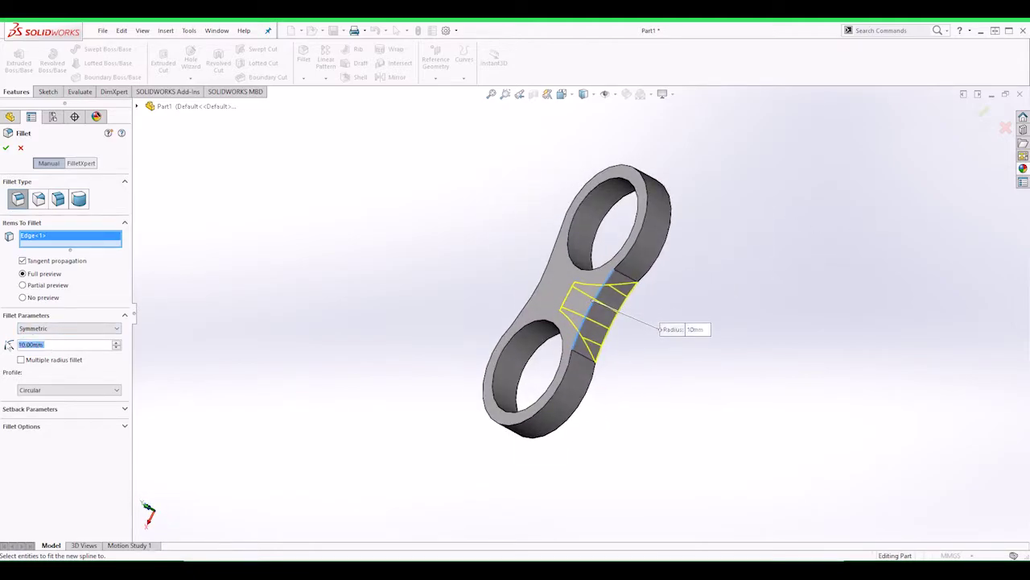
pyautogui.write('22')
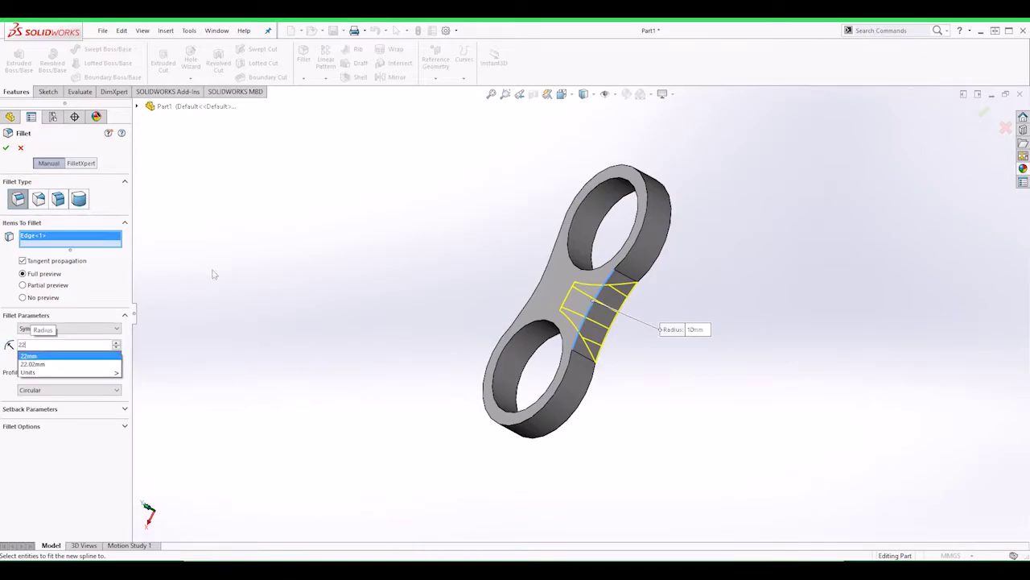
pyautogui.press('Return')
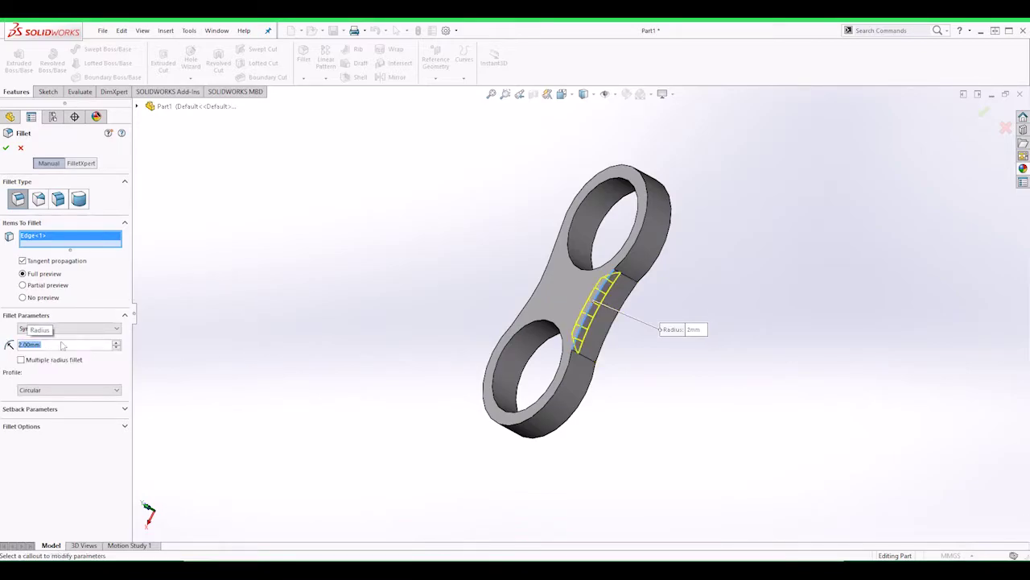
# Add the other three curved waist edges, on both sides and both faces, to the fillet selection
pyautogui.moveTo(683, 428); pyautogui.dragTo(637, 414, button='middle')
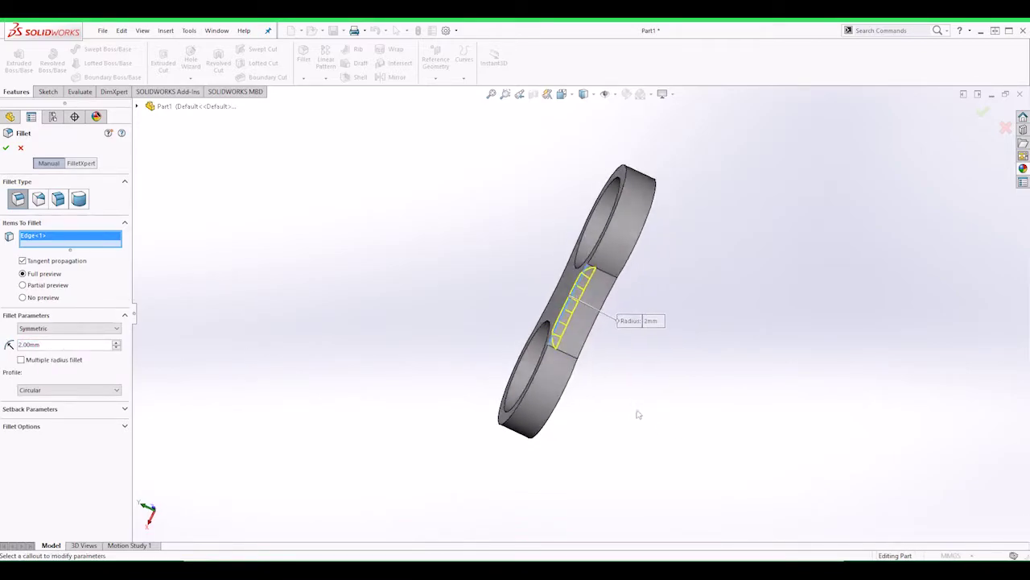
pyautogui.click(581, 311)
pyautogui.moveTo(674, 351); pyautogui.dragTo(625, 299, button='middle')
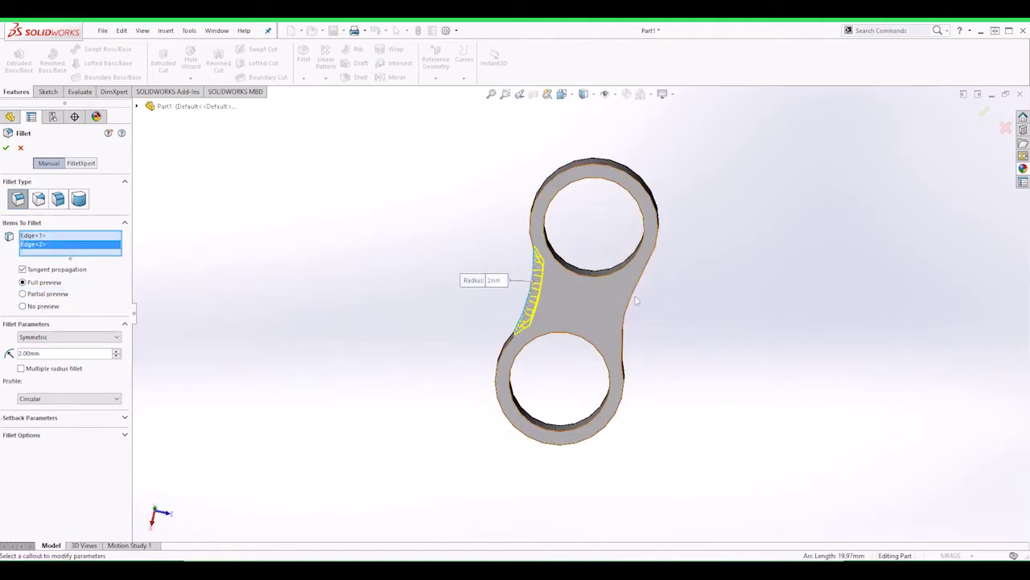
pyautogui.click(630, 315)
pyautogui.moveTo(678, 335); pyautogui.dragTo(587, 348, button='middle')
pyautogui.click(612, 320)
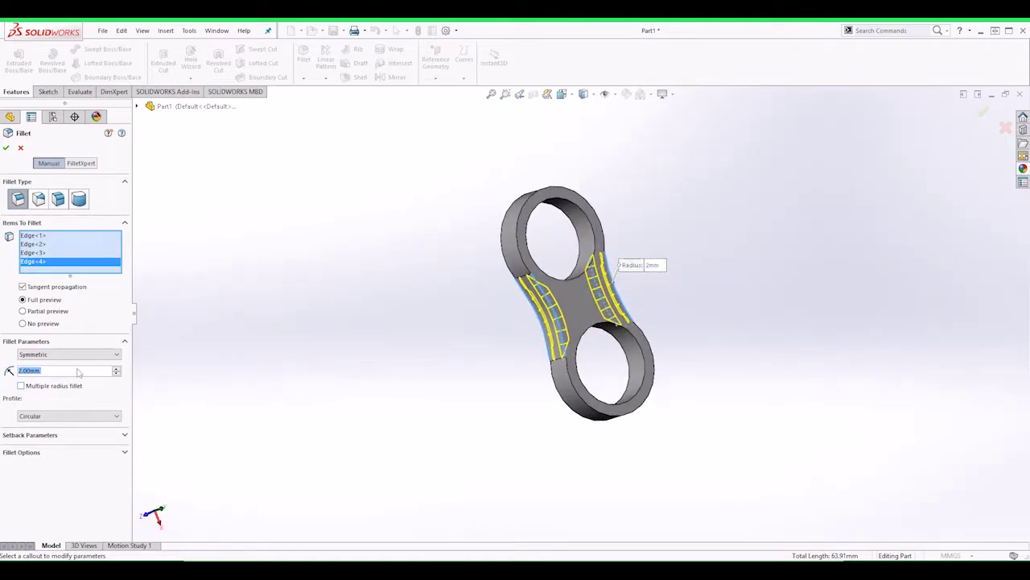
# Set the fillet radius to 4 mm and apply it to the four waist edges
pyautogui.write('4')
pyautogui.press('Return')
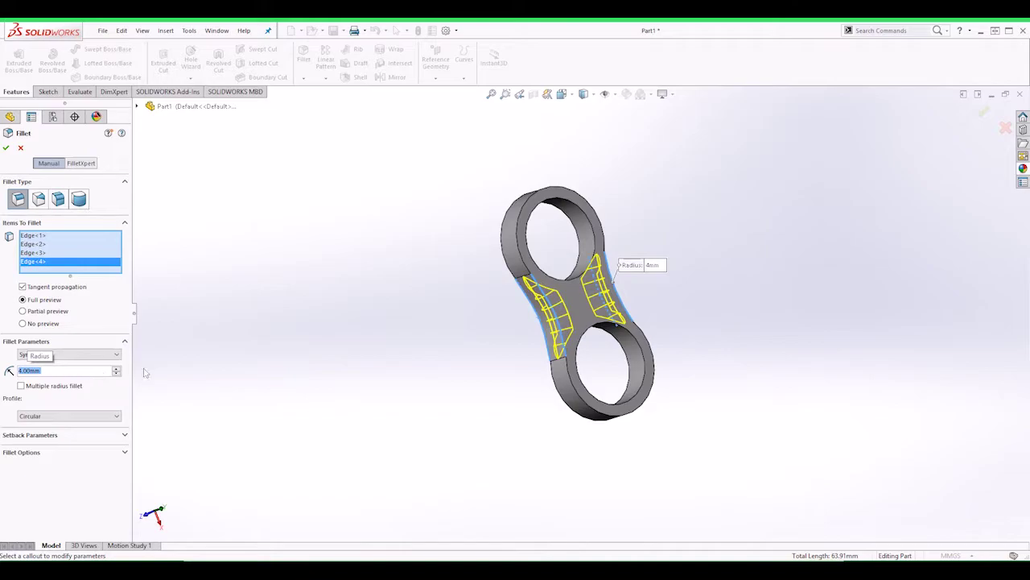
pyautogui.moveTo(667, 403); pyautogui.dragTo(626, 306, button='middle')
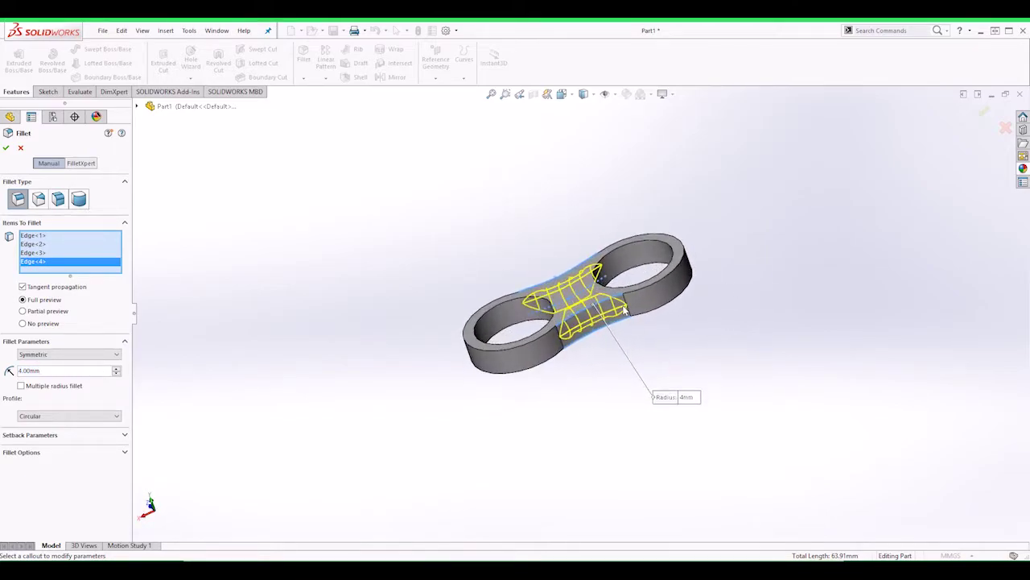
pyautogui.press('Return')
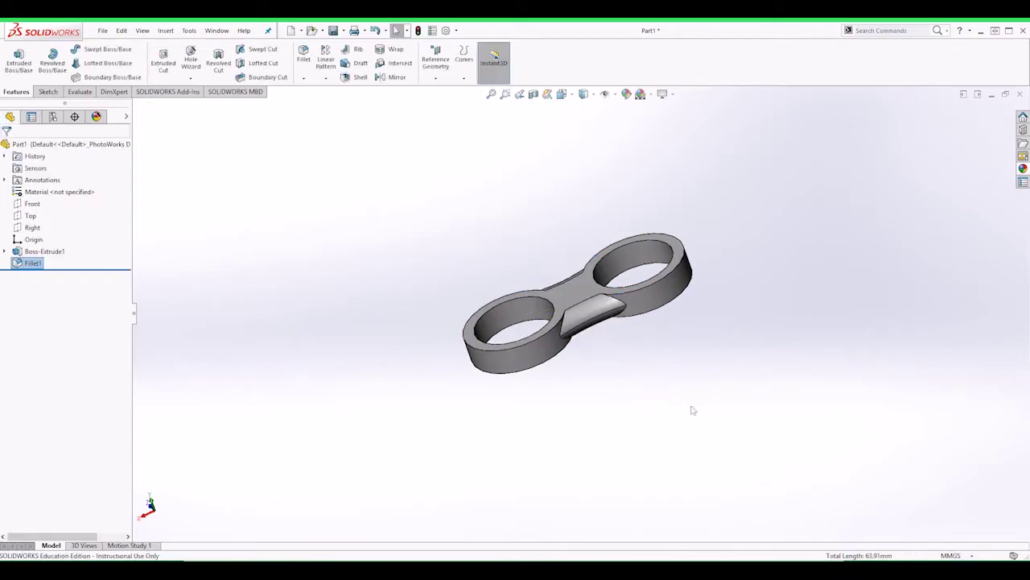
# Start a 2 mm Fillet on the short curved edge where the rounded waist meets one ring
pyautogui.moveTo(699, 390); pyautogui.dragTo(661, 414, button='middle')
pyautogui.scroll(-8, 584, 278)
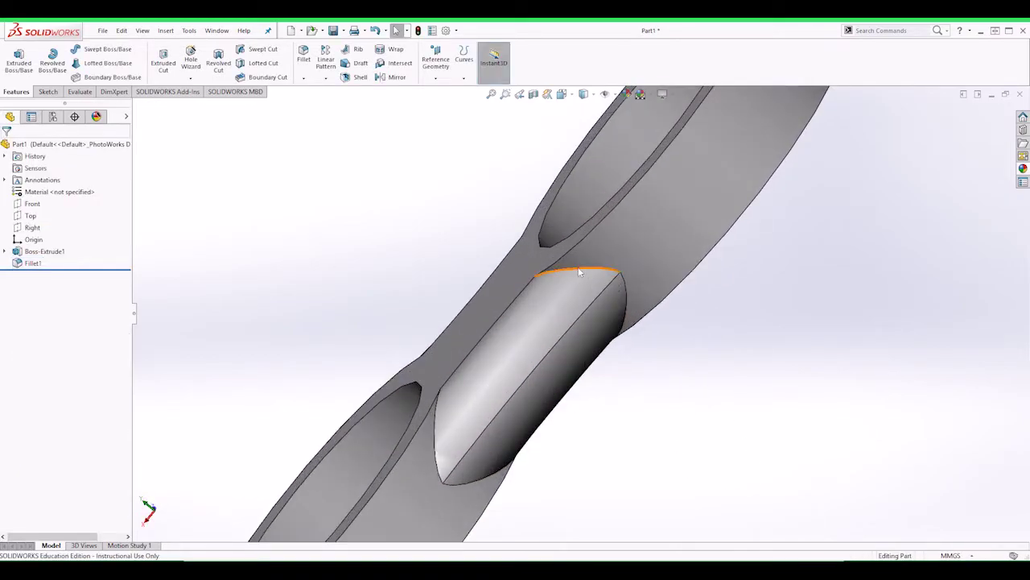
pyautogui.click(580, 272)
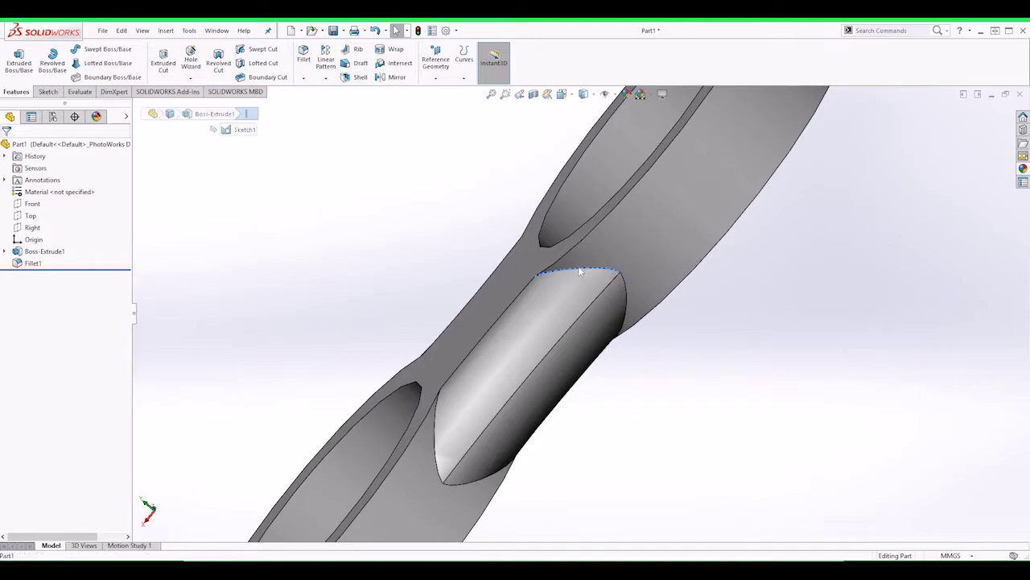
pyautogui.click(304, 55)
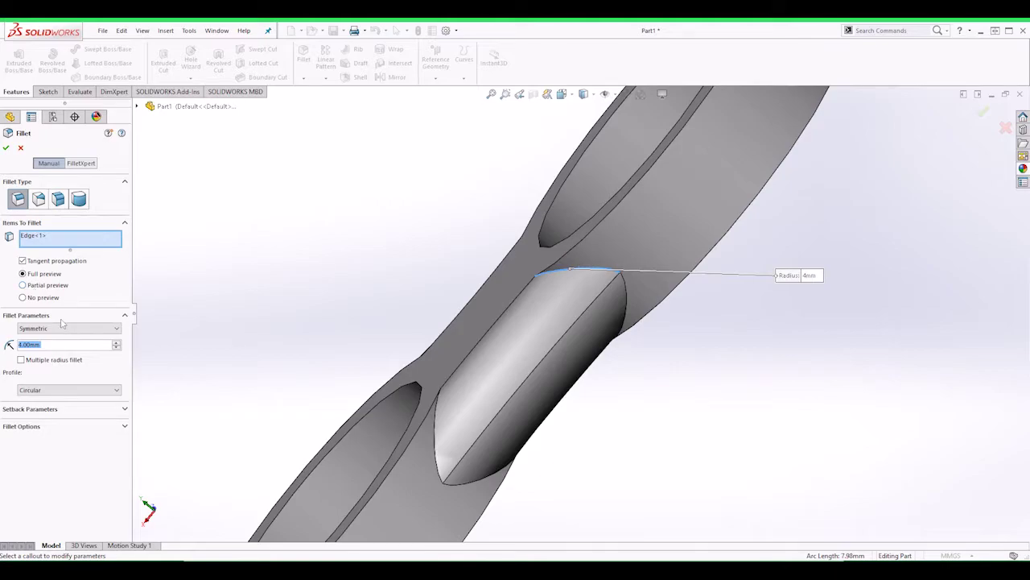
pyautogui.write('2')
pyautogui.press('Return')
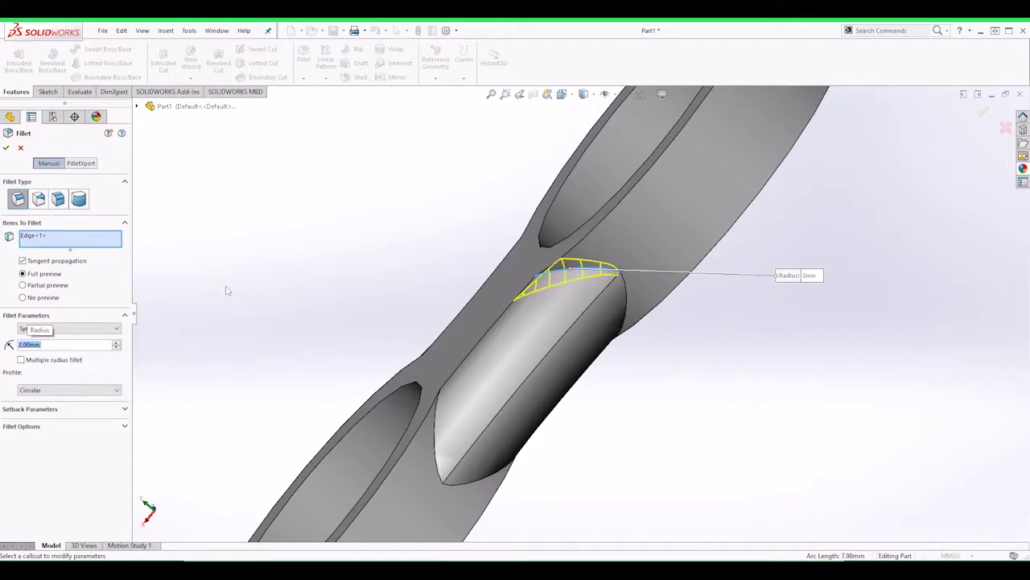
# Add the neighbouring end edges on the same waist side and the adjoining rounded face to the fillet selection
pyautogui.click(619, 330)
pyautogui.moveTo(626, 475); pyautogui.dragTo(662, 455, button='middle')
pyautogui.click(485, 404)
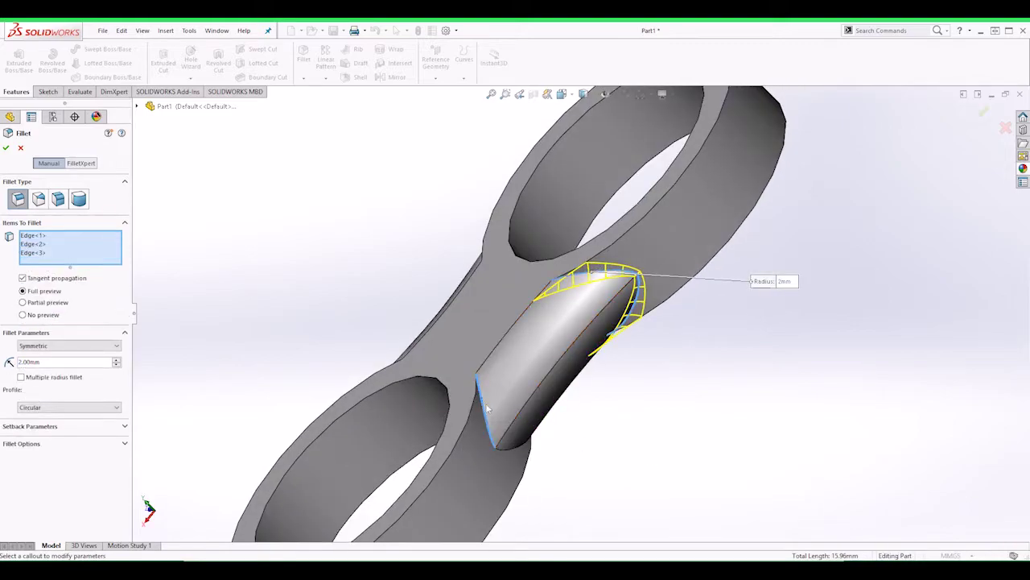
pyautogui.click(526, 447)
pyautogui.moveTo(527, 449); pyautogui.dragTo(611, 322, button='middle')
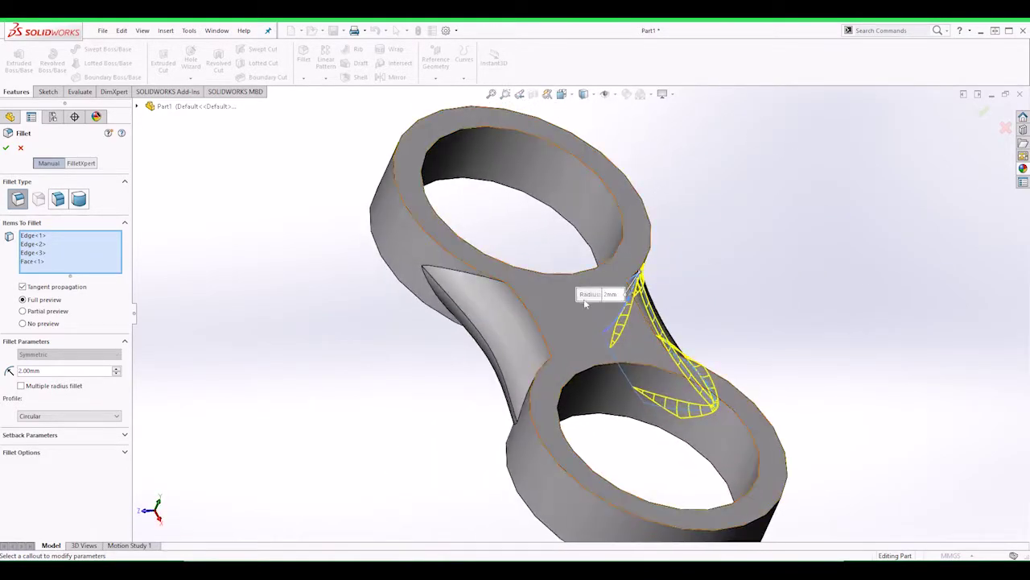
# Add the end edges and ridge edge of the opposite waist side to the selection and apply the 2 mm fillet
pyautogui.click(469, 276)
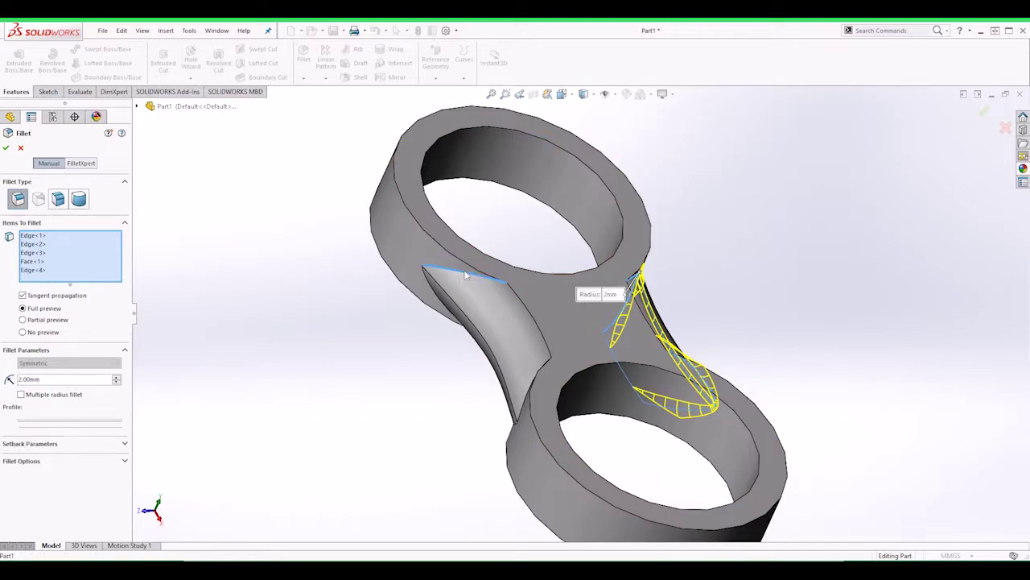
pyautogui.click(439, 314)
pyautogui.moveTo(440, 314); pyautogui.dragTo(475, 403, button='middle')
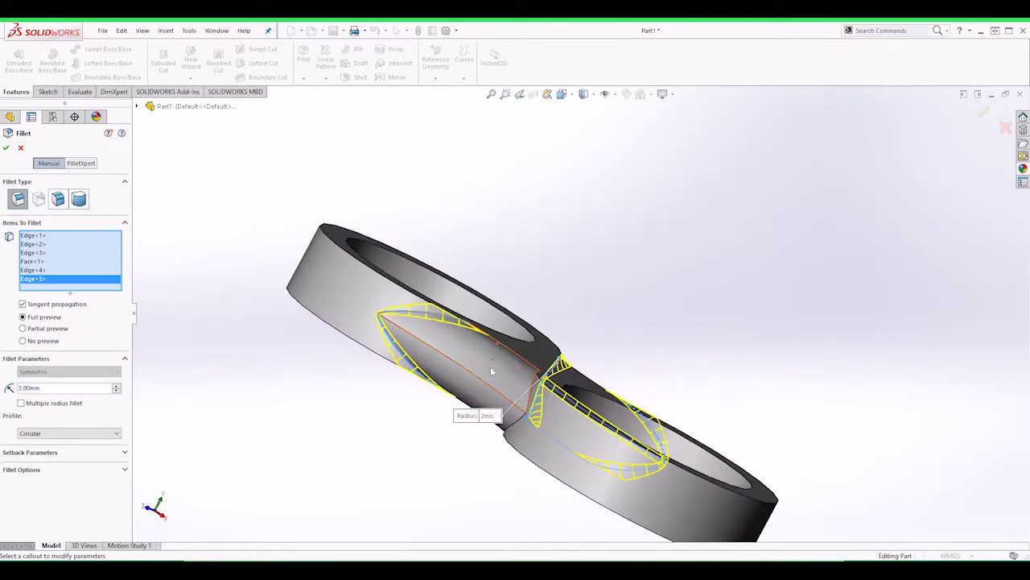
pyautogui.click(522, 405)
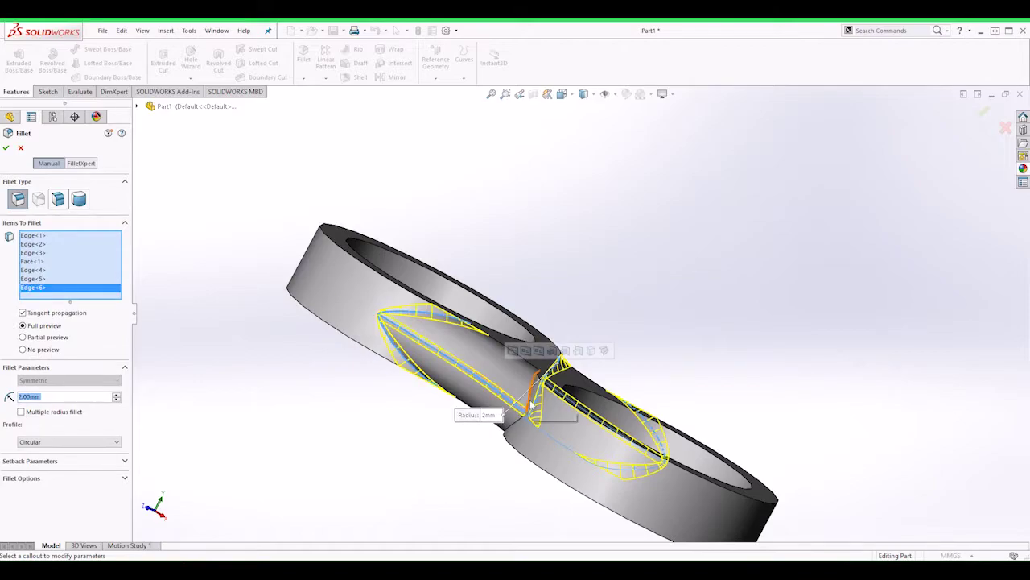
pyautogui.click(531, 392)
pyautogui.scroll(1, 627, 354)
pyautogui.moveTo(653, 335); pyautogui.dragTo(443, 346, button='middle')
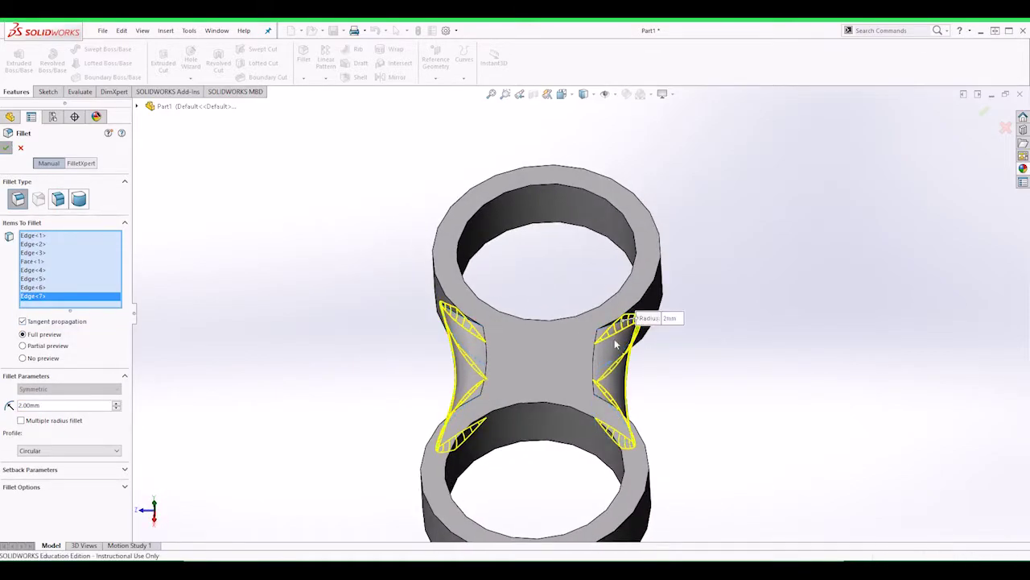
pyautogui.click(7, 147)
pyautogui.moveTo(743, 403); pyautogui.dragTo(678, 252, button='middle')
pyautogui.scroll(-3, 678, 253)
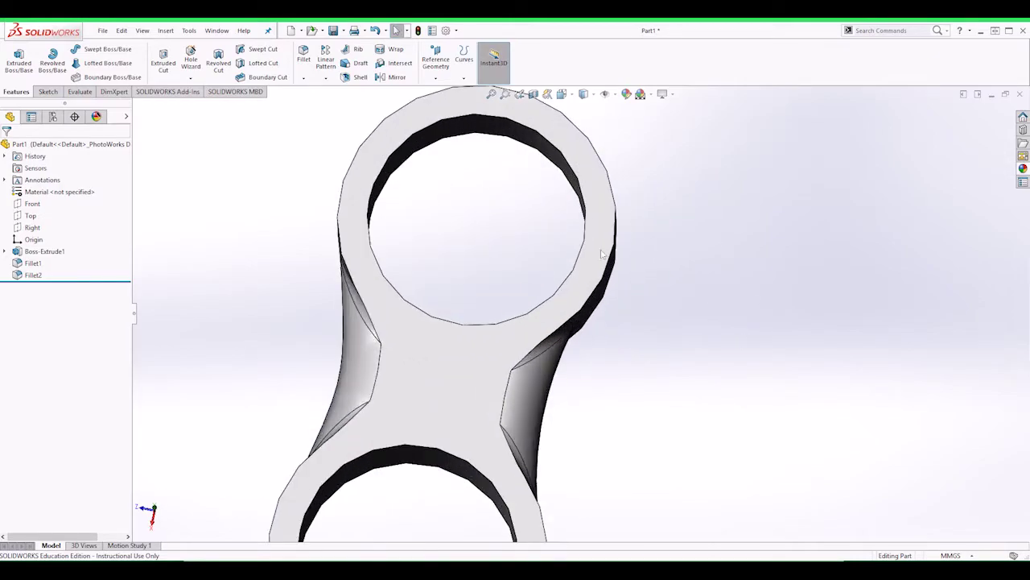
pyautogui.click(606, 246)
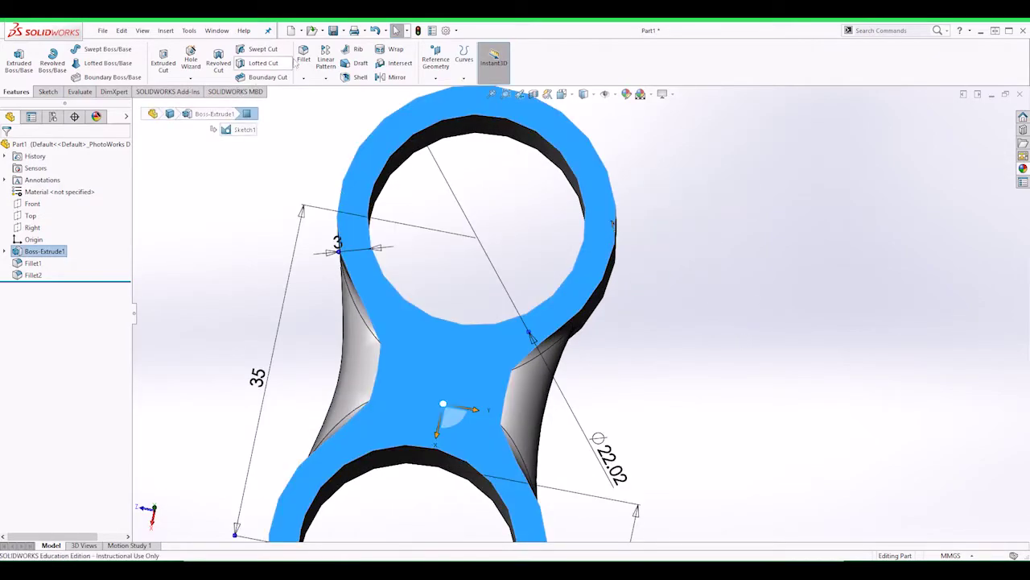
pyautogui.click(303, 54)
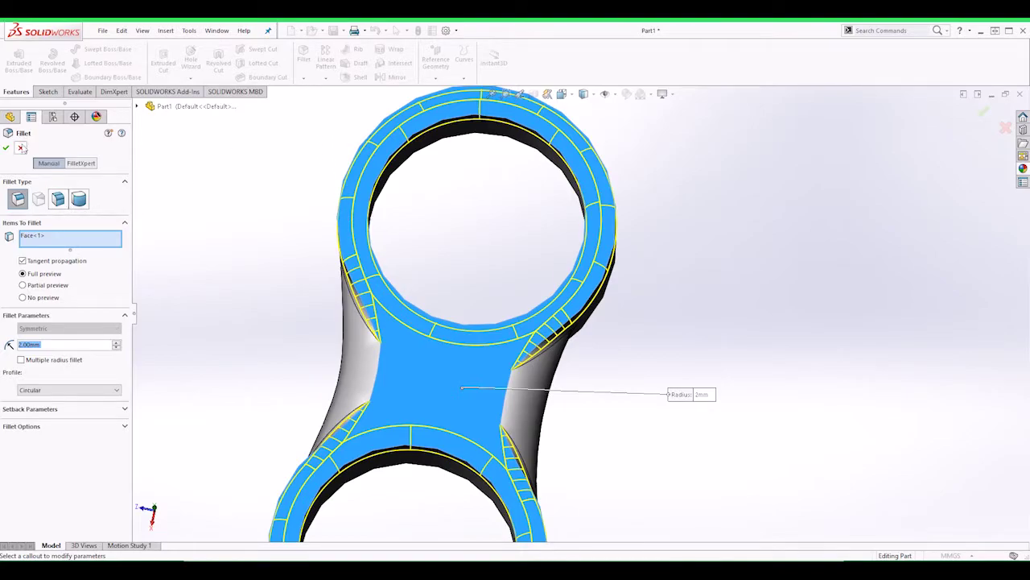
pyautogui.click(6, 147)
# Start a 2 mm, 45° Chamfer and replace the selected flat face with one ring's outer edge
pyautogui.click(304, 77)
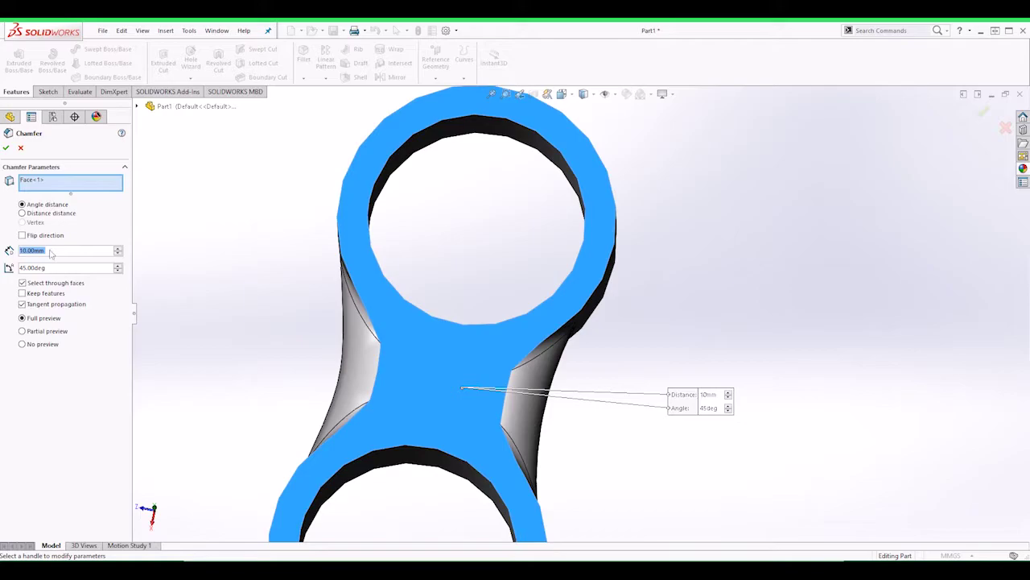
pyautogui.write('2')
pyautogui.press('Return')
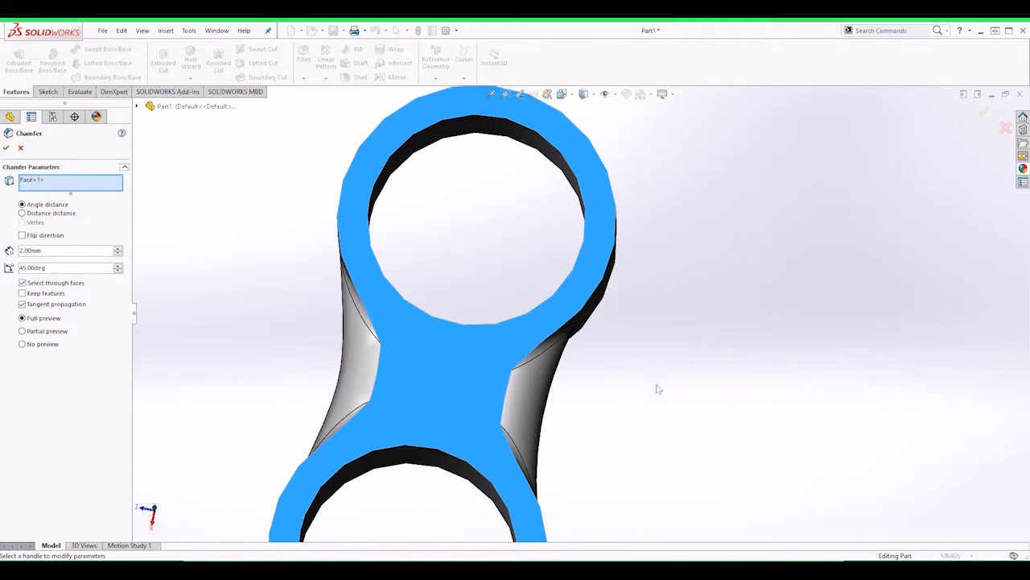
pyautogui.moveTo(657, 389); pyautogui.dragTo(605, 281, button='middle')
pyautogui.click(677, 337)
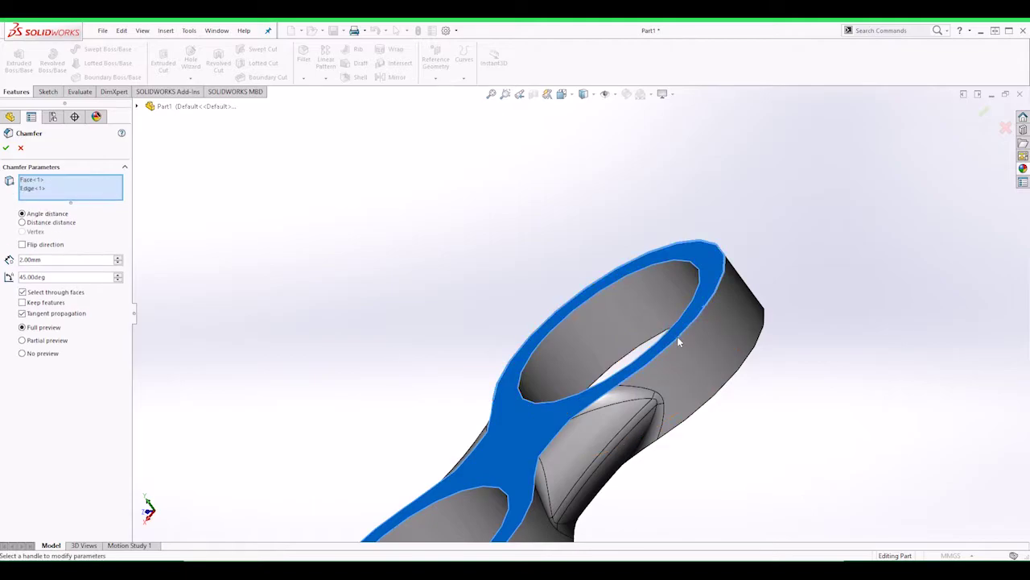
pyautogui.click(35, 181)
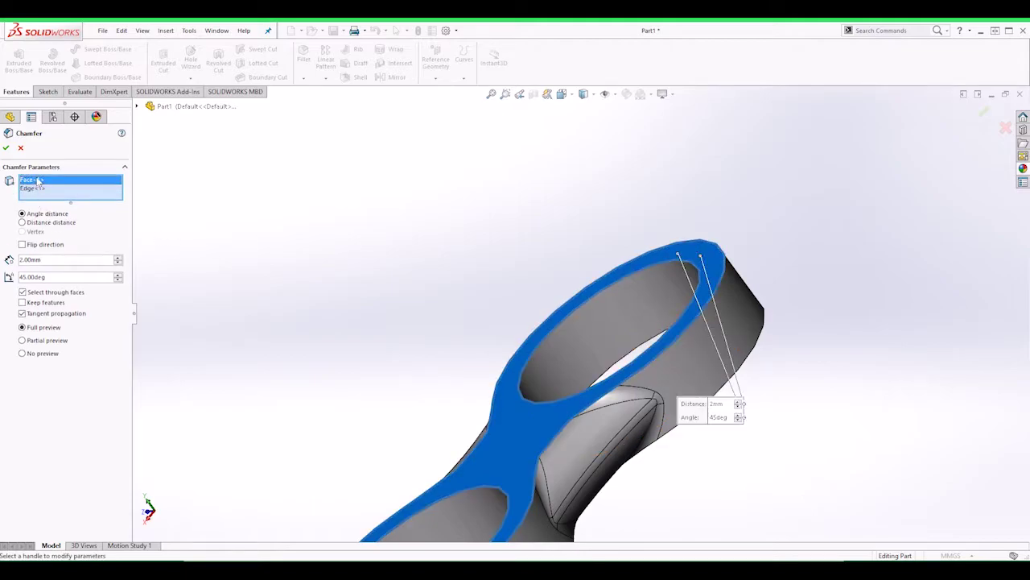
pyautogui.press('Delete')
# Add the remaining outer ring edges on both faces to the chamfer and apply it
pyautogui.moveTo(714, 464); pyautogui.dragTo(678, 524, button='middle')
pyautogui.click(643, 477)
pyautogui.moveTo(642, 477); pyautogui.dragTo(811, 428, button='middle')
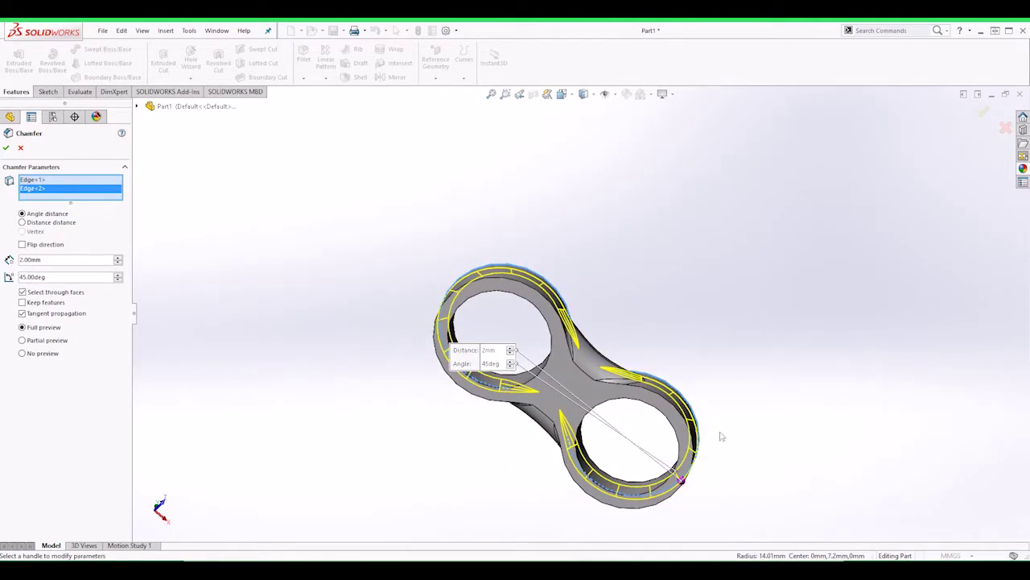
pyautogui.click(681, 414)
pyautogui.click(554, 314)
pyautogui.moveTo(720, 329); pyautogui.dragTo(588, 426, button='middle')
pyautogui.click(7, 146)
# Cancel the 105 sketch text and delete the horizontal construction line on the central flat face
pyautogui.moveTo(724, 430)
pyautogui.mouseDown(button='middle')
pyautogui.moveTo(670, 333)
pyautogui.moveTo(609, 301)
pyautogui.moveTo(499, 306)
pyautogui.moveTo(413, 448)
pyautogui.moveTo(356, 384)
pyautogui.moveTo(295, 352)
pyautogui.moveTo(253, 373)
pyautogui.mouseUp(button='middle')
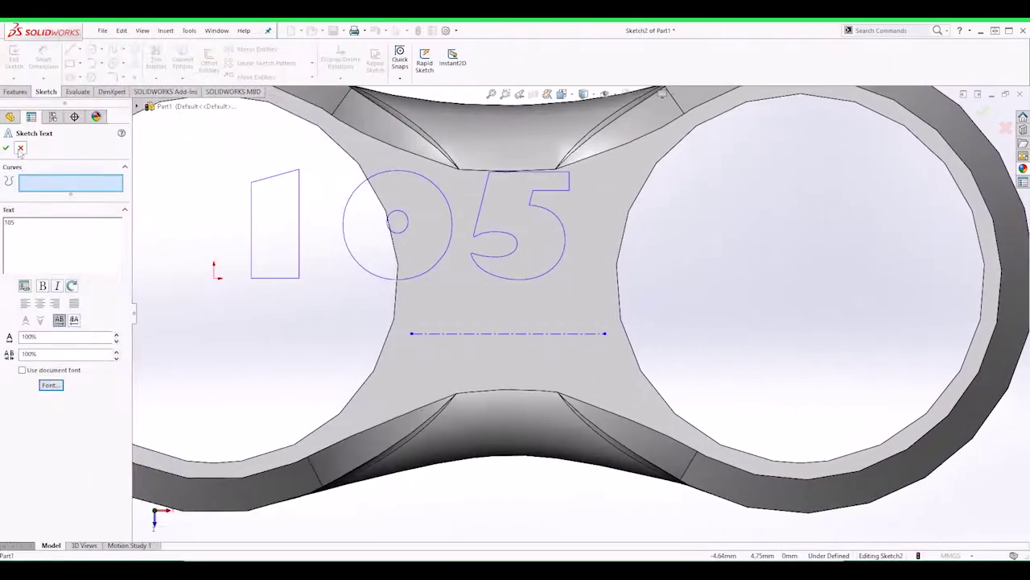
pyautogui.click(20, 148)
pyautogui.click(463, 332)
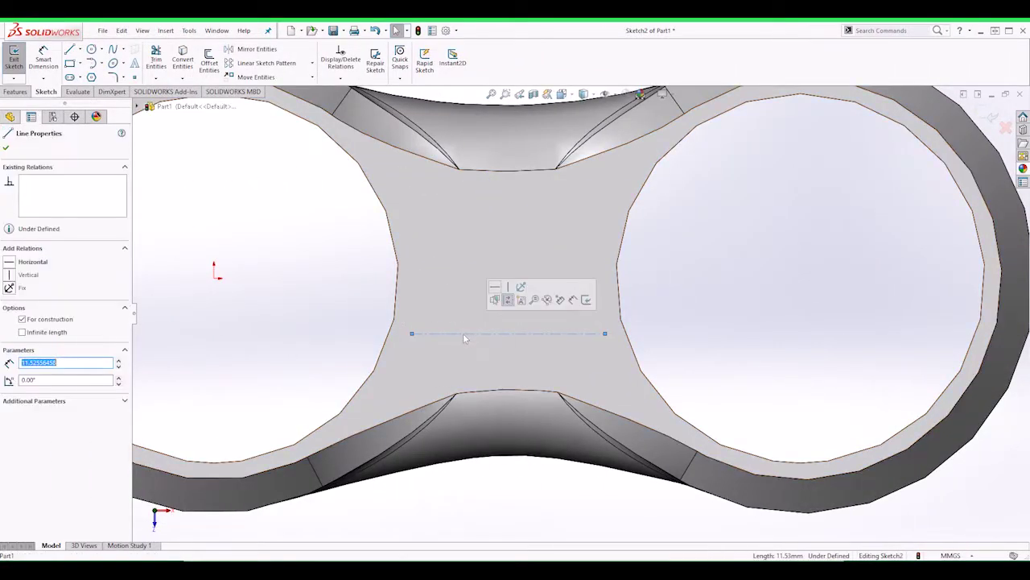
pyautogui.press('Delete')
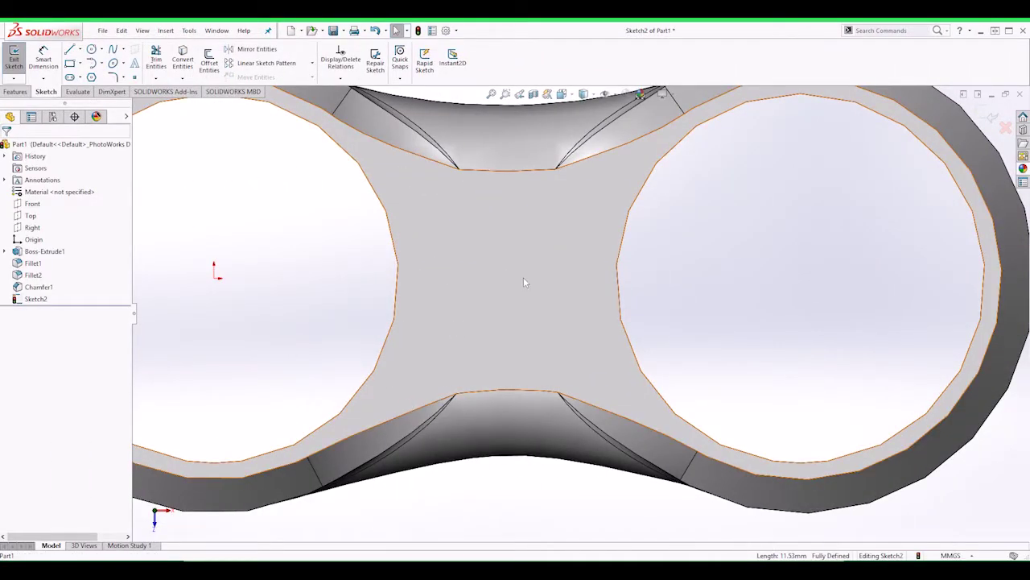
# Sketch a circle about 8.2 mm in diameter on the central flat face, midway between the two rings and horizontally aligned with the origin
pyautogui.scroll(-1, 523, 278)
pyautogui.scroll(2, 534, 298)
pyautogui.scroll(-1, 587, 304)
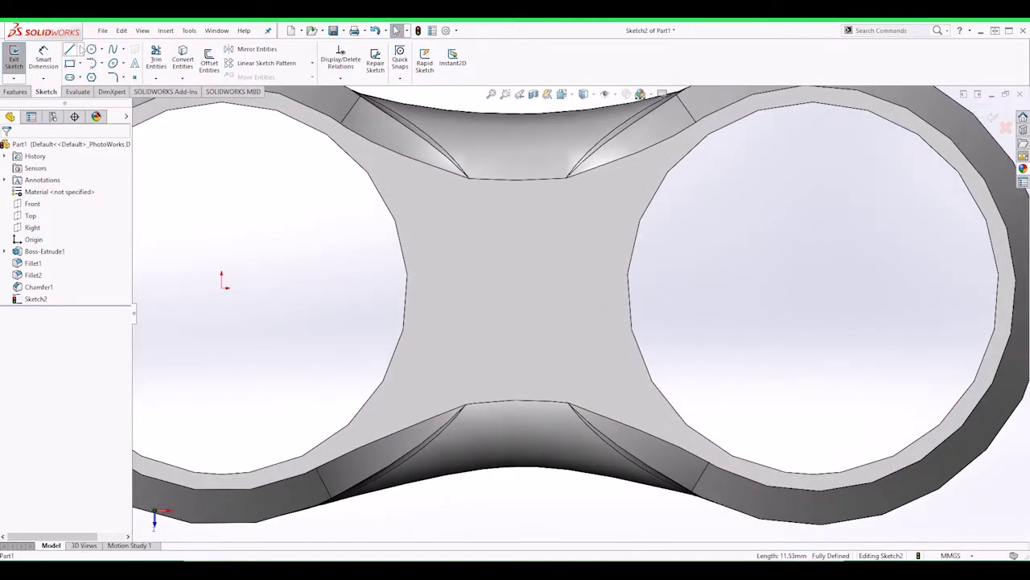
pyautogui.click(91, 49)
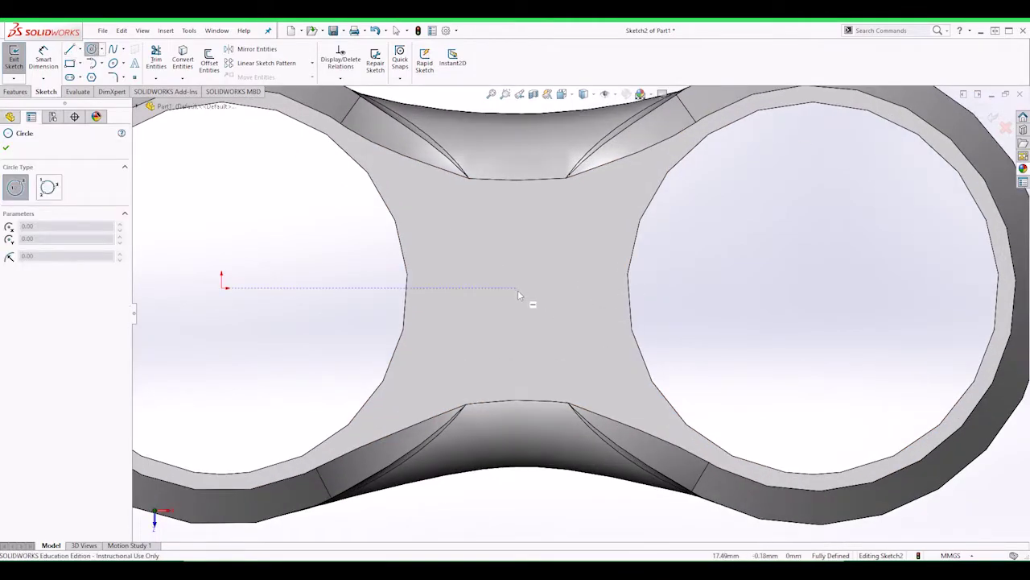
pyautogui.click(520, 287)
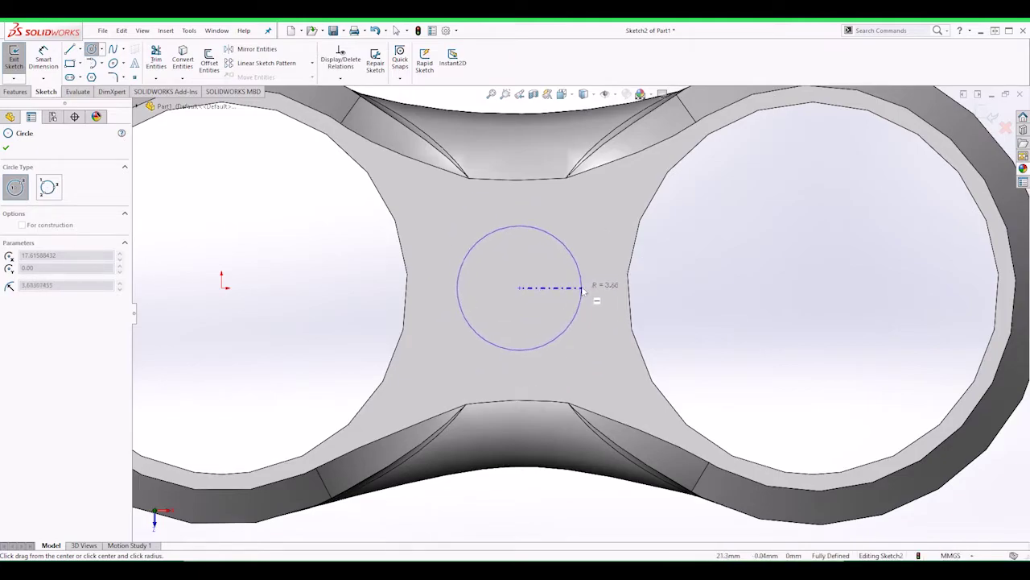
pyautogui.click(570, 295)
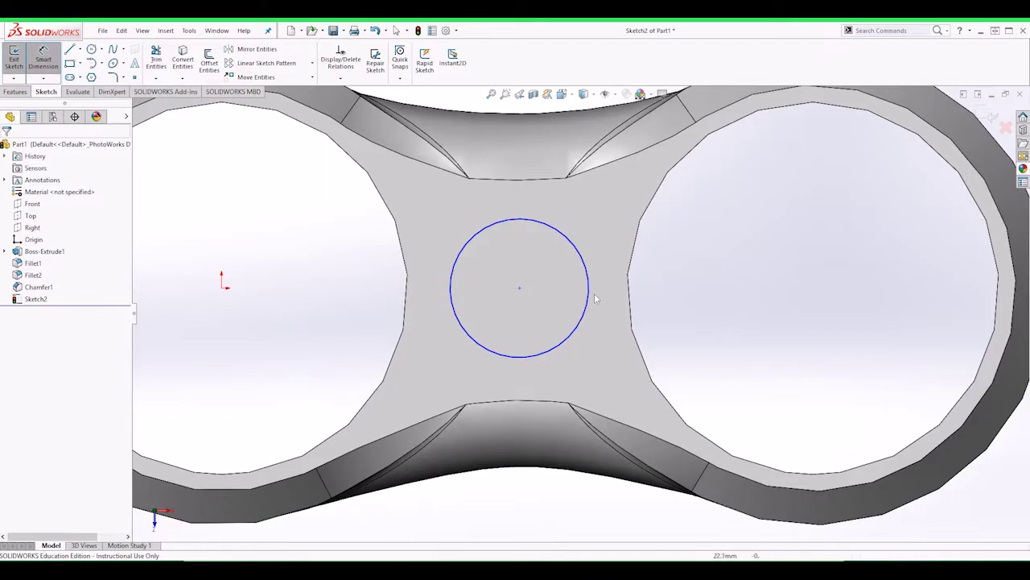
# Dimension the central circle's diameter at 7.15 mm
pyautogui.click(752, 295)
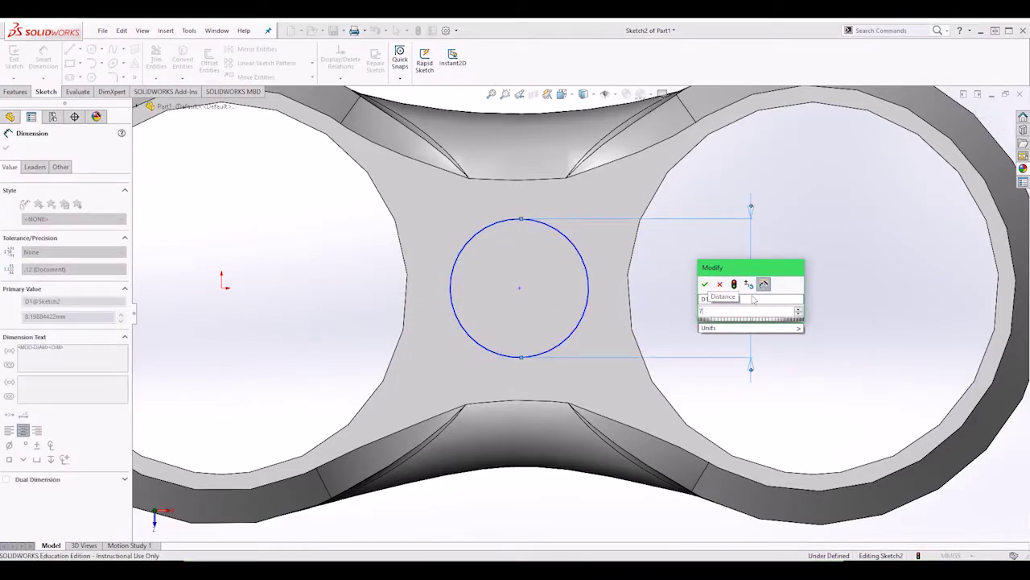
pyautogui.write('7.15')
pyautogui.press('Return')
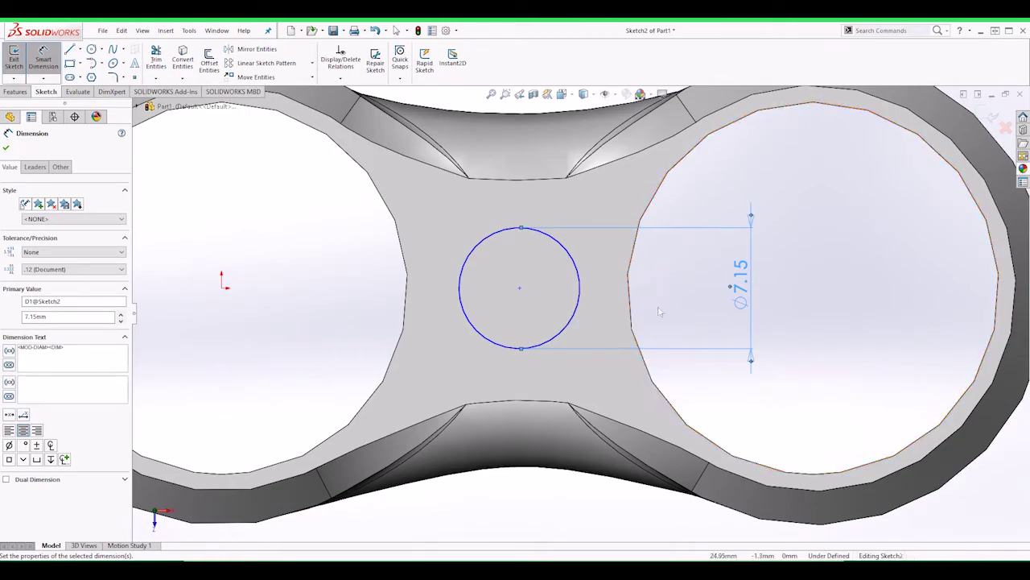
pyautogui.click(6, 148)
# Extrude-cut the central circle as a 7.20 mm Blind cut to make the middle hole
pyautogui.click(16, 91)
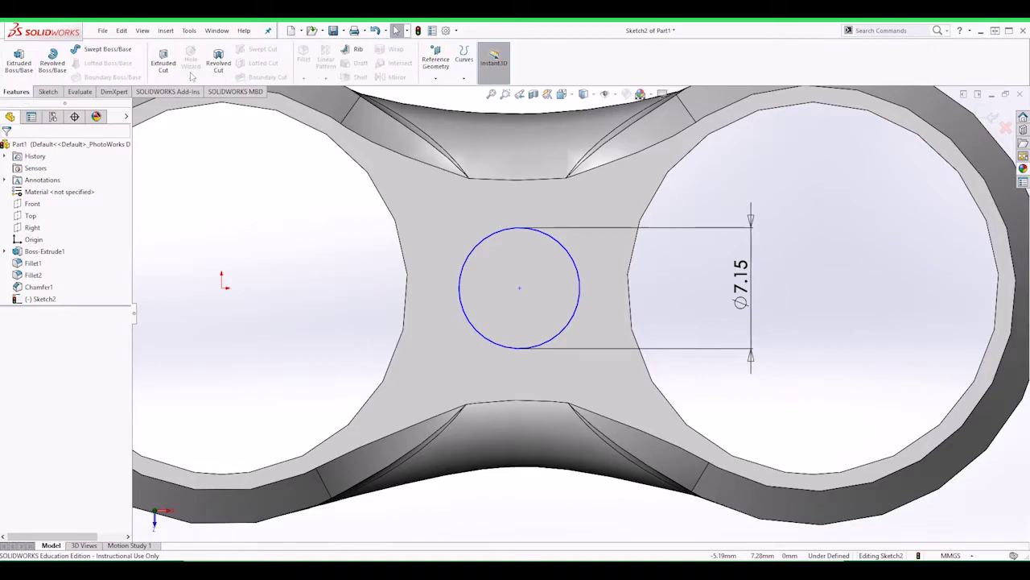
pyautogui.click(162, 61)
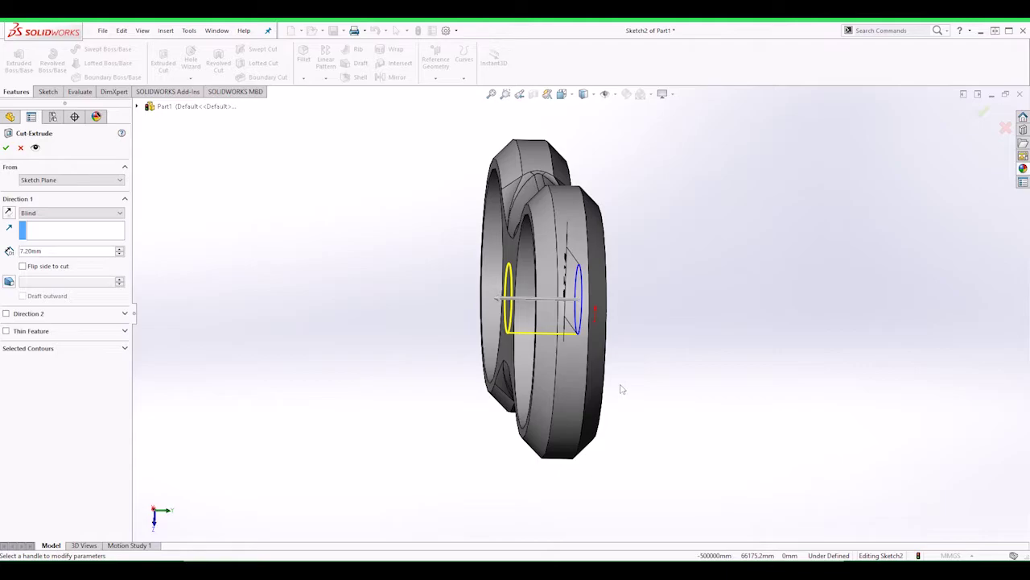
pyautogui.press('Up')
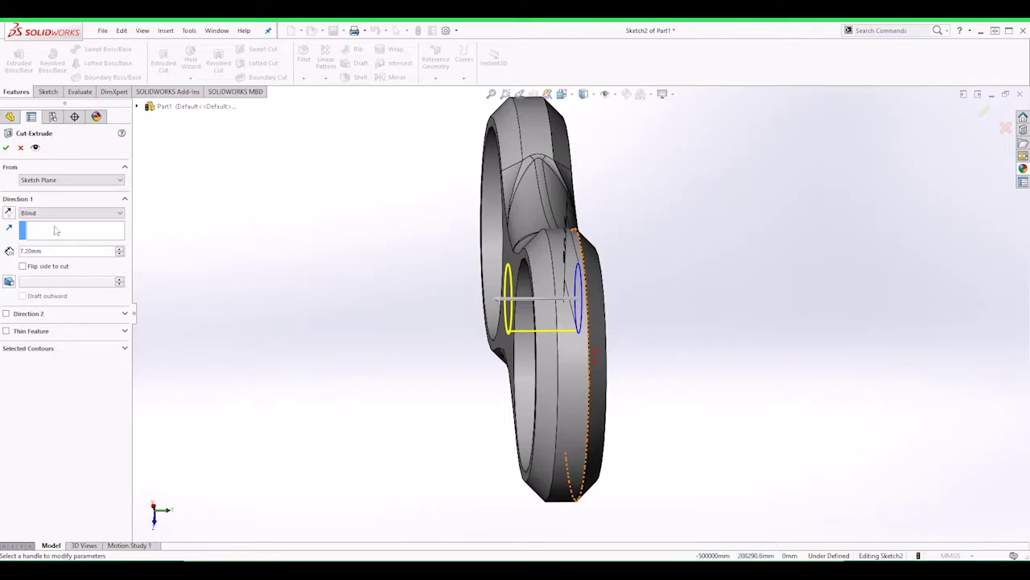
pyautogui.click(5, 148)
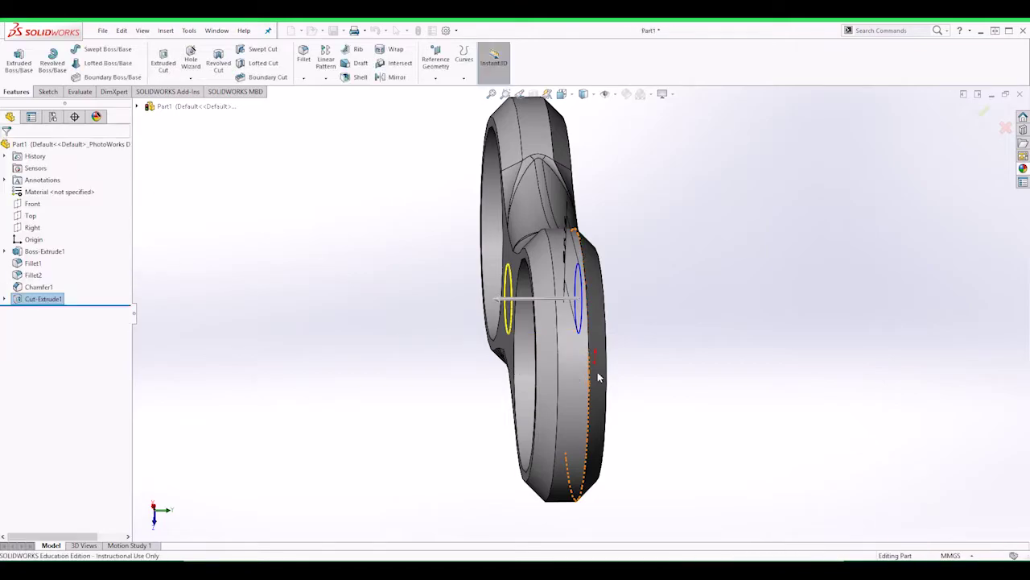
pyautogui.moveTo(730, 369); pyautogui.dragTo(156, 299, button='middle')
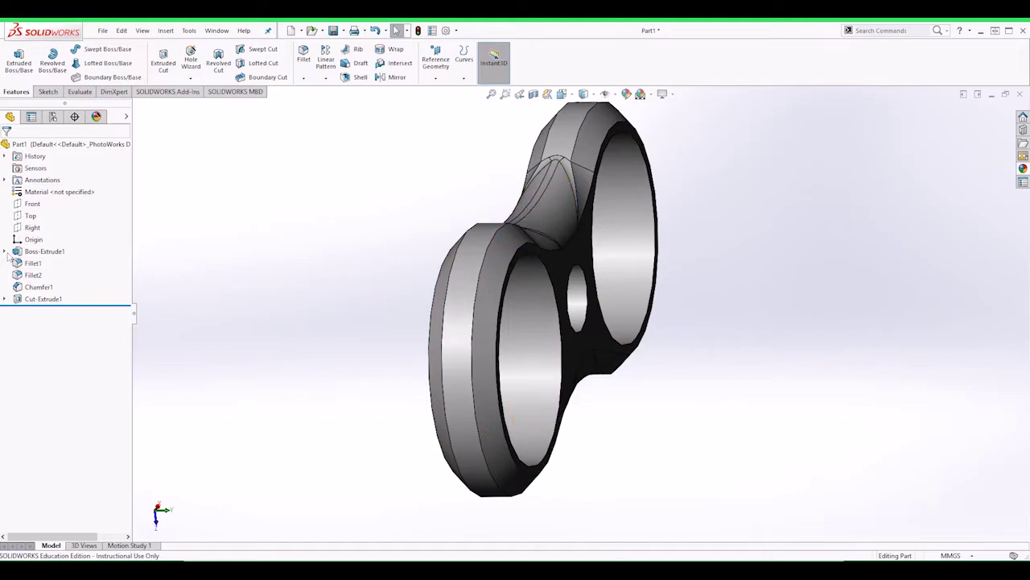
# Open the base extrusion's definition to check its depth, and accept it without changes
pyautogui.click(5, 252)
pyautogui.click(40, 264)
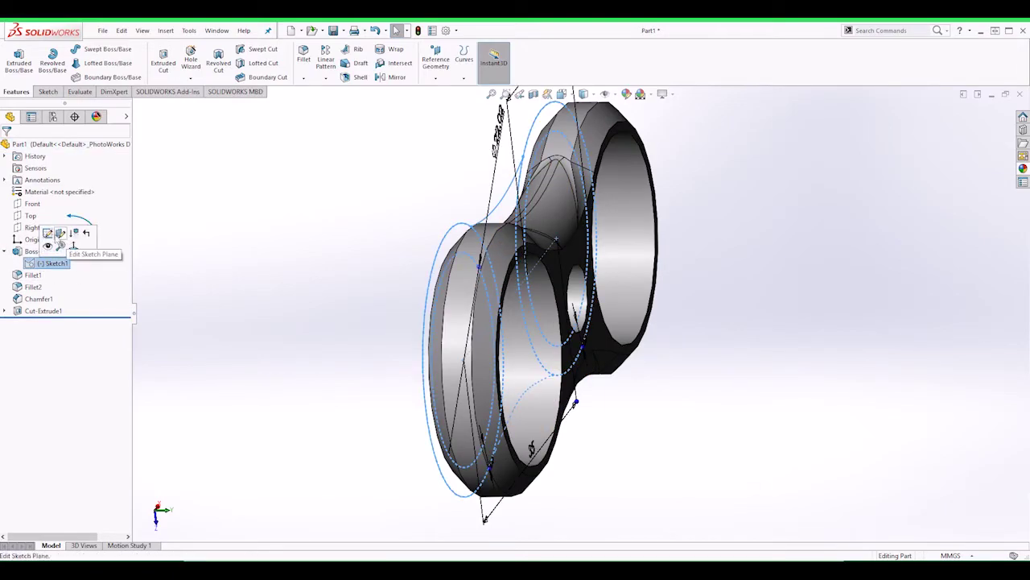
pyautogui.click(41, 252)
pyautogui.rightClick(44, 252)
pyautogui.click(34, 225)
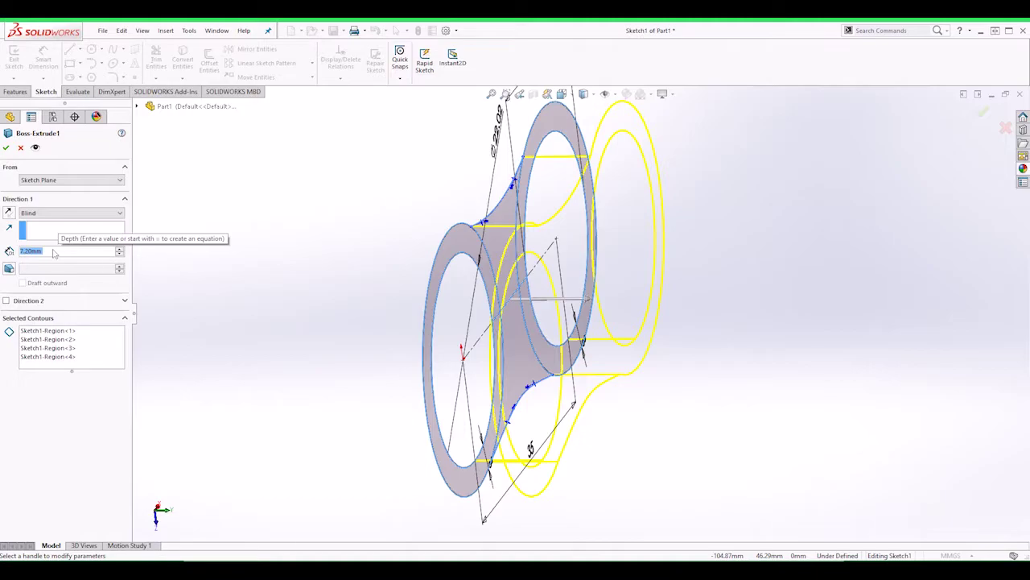
pyautogui.click(6, 147)
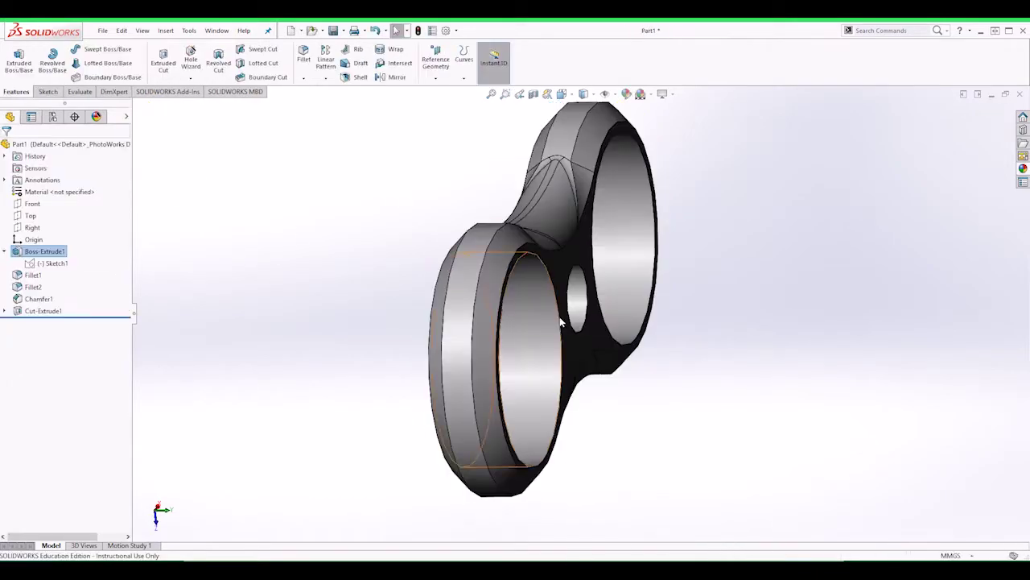
# Save the part to the Desktop as "fidget toy"
pyautogui.moveTo(746, 385); pyautogui.dragTo(685, 352, button='middle')
pyautogui.click(333, 31)
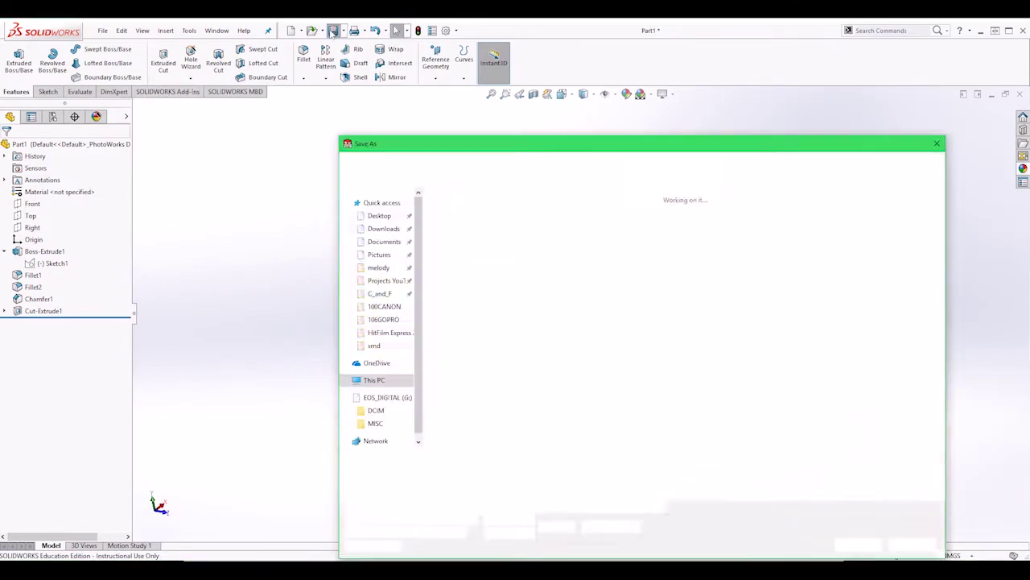
pyautogui.click(378, 217)
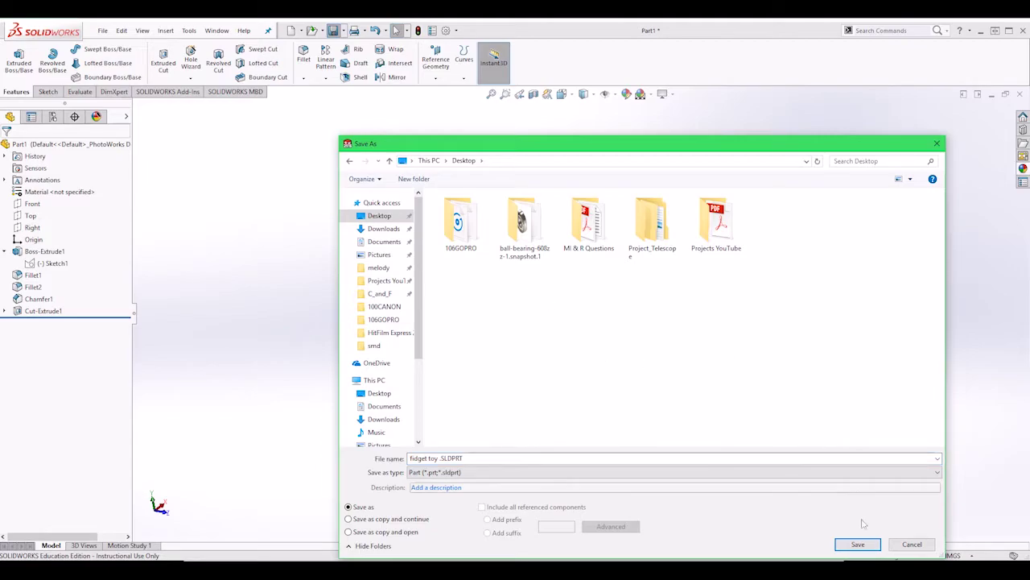
pyautogui.click(858, 545)
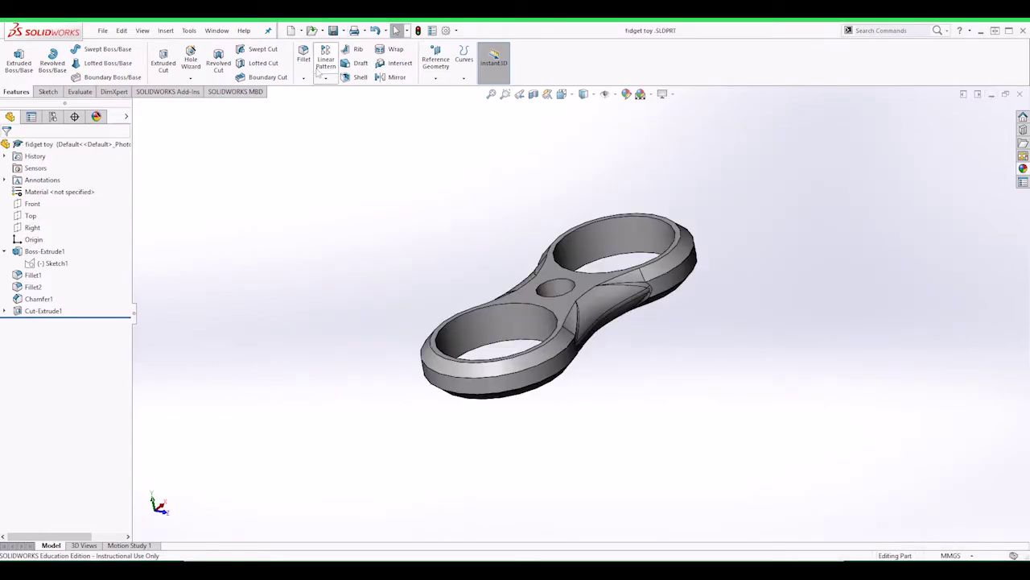
# Create an assembly from the part and place Ball Bearing 608ZZ as its first component
pyautogui.click(103, 30)
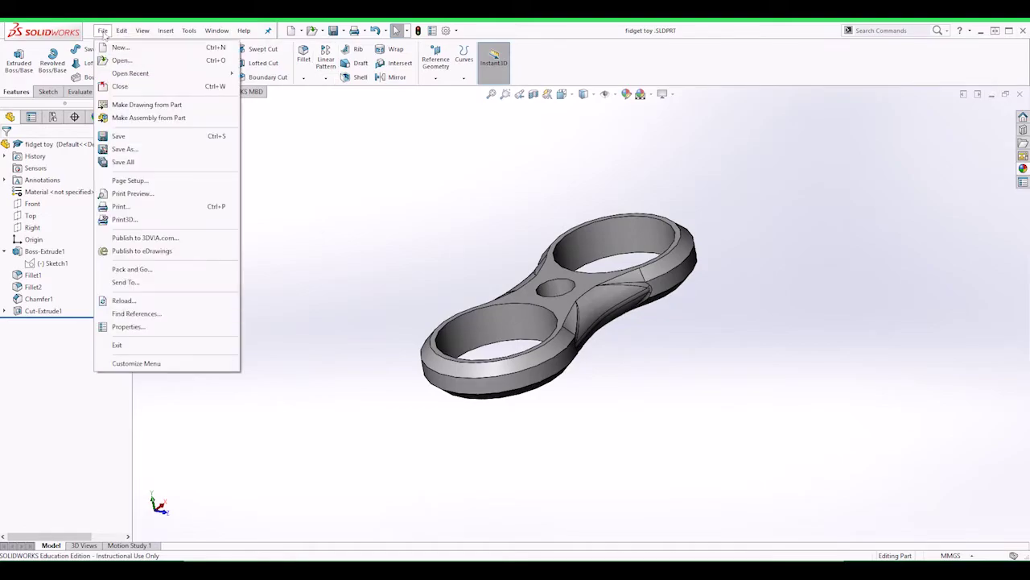
pyautogui.click(135, 117)
pyautogui.click(596, 422)
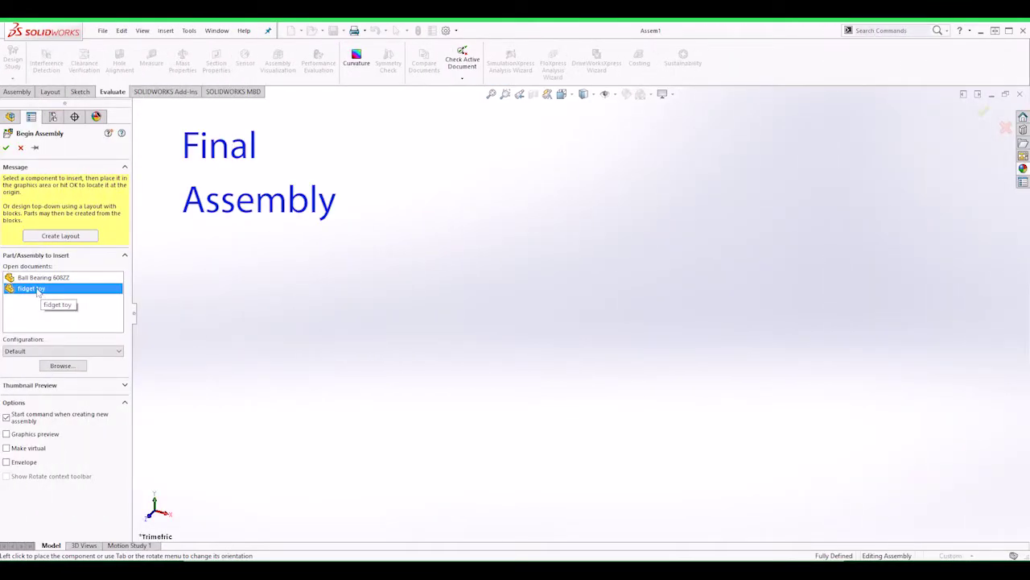
pyautogui.click(40, 277)
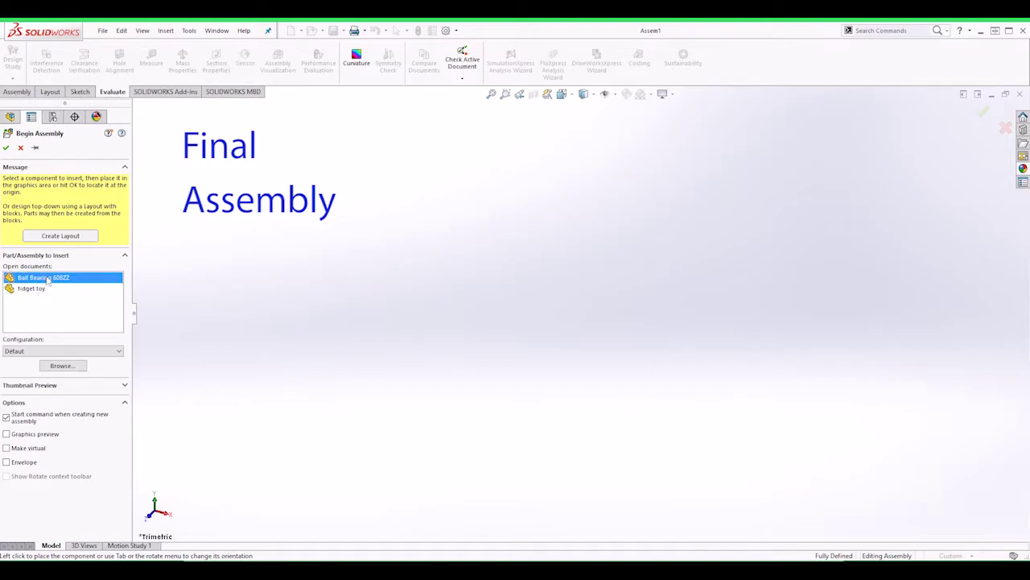
pyautogui.click(510, 328)
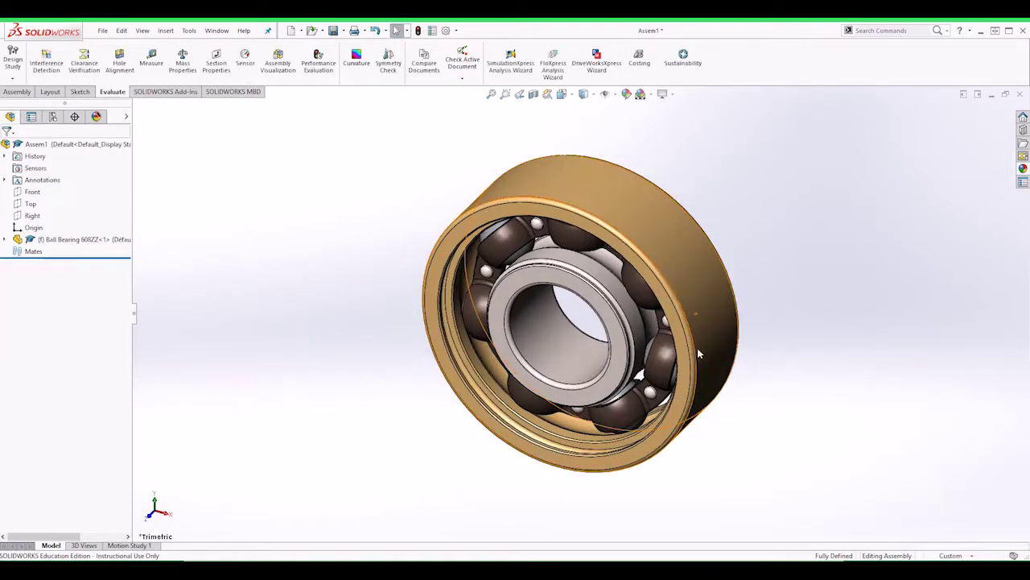
# Insert the fidget toy part into the assembly beside the bearing
pyautogui.scroll(3, 777, 394)
pyautogui.moveTo(777, 395); pyautogui.dragTo(473, 217, button='middle')
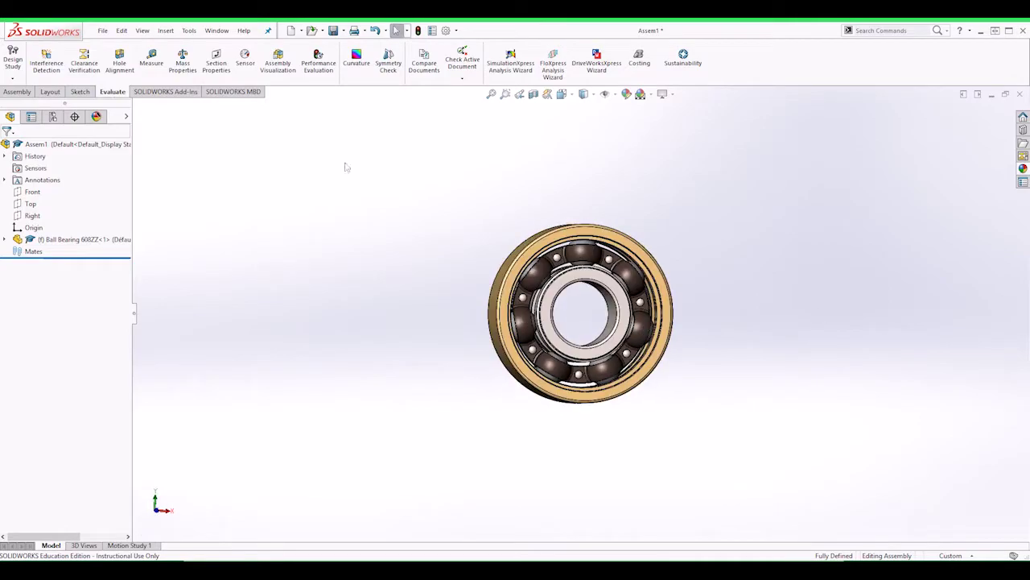
pyautogui.click(32, 92)
pyautogui.click(59, 61)
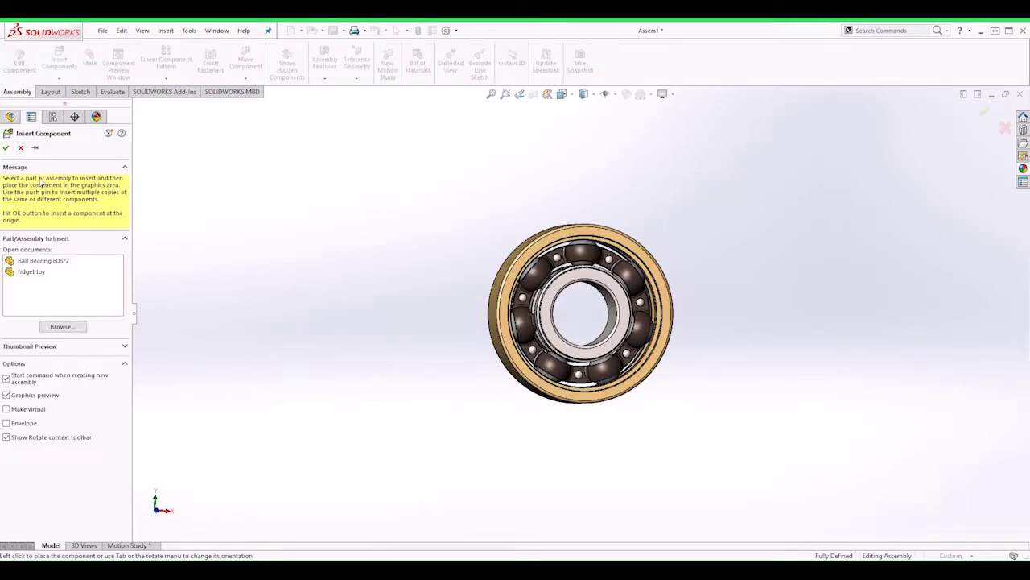
pyautogui.click(33, 272)
pyautogui.click(627, 193)
# Add a concentric mate between the bearing's outer cylindrical face and the inner face of one fidget toy ring
pyautogui.moveTo(724, 323); pyautogui.dragTo(737, 261, button='middle')
pyautogui.moveTo(537, 295); pyautogui.dragTo(615, 281, button='middle')
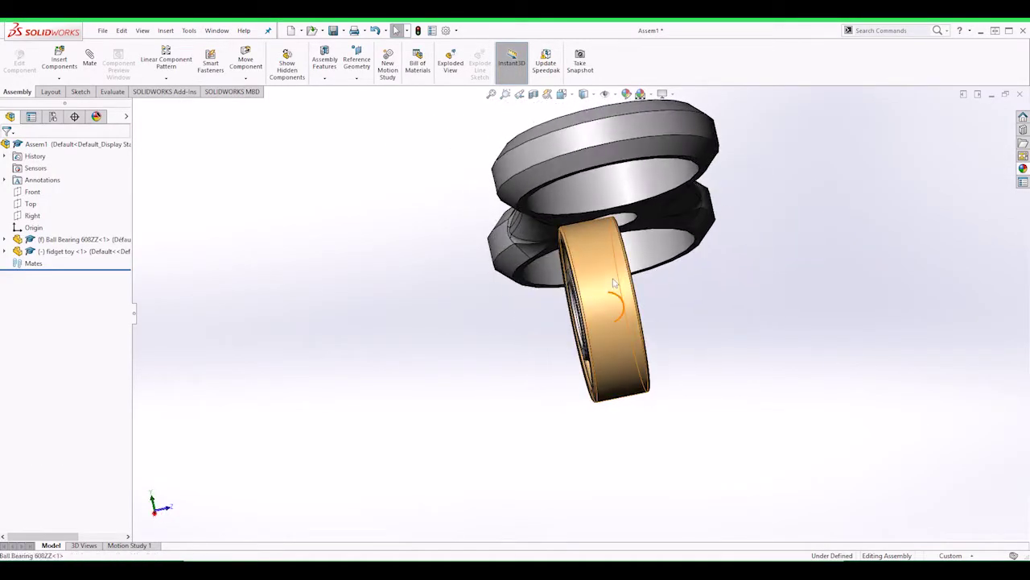
pyautogui.click(605, 274)
pyautogui.rightClick(588, 265)
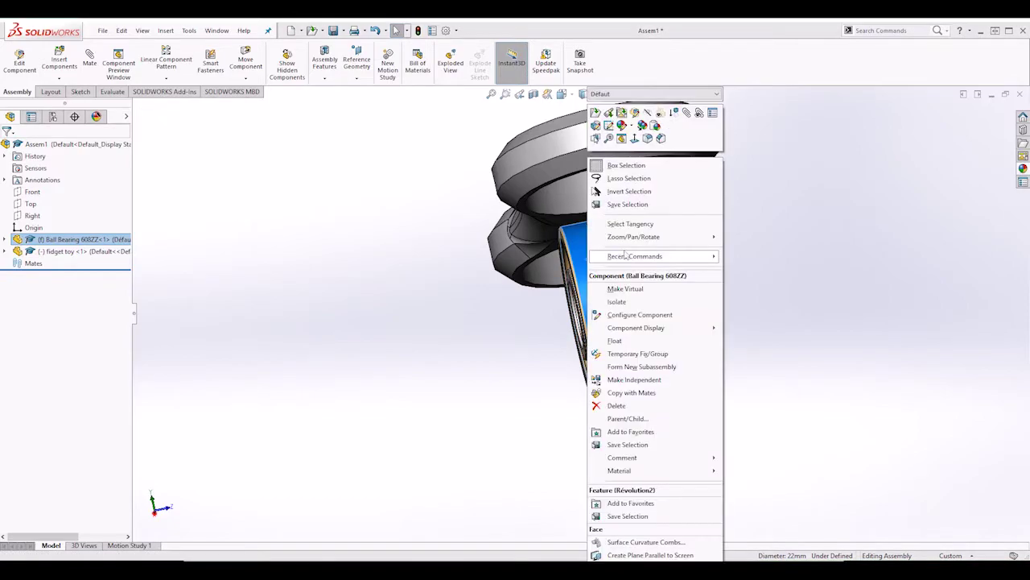
pyautogui.click(688, 115)
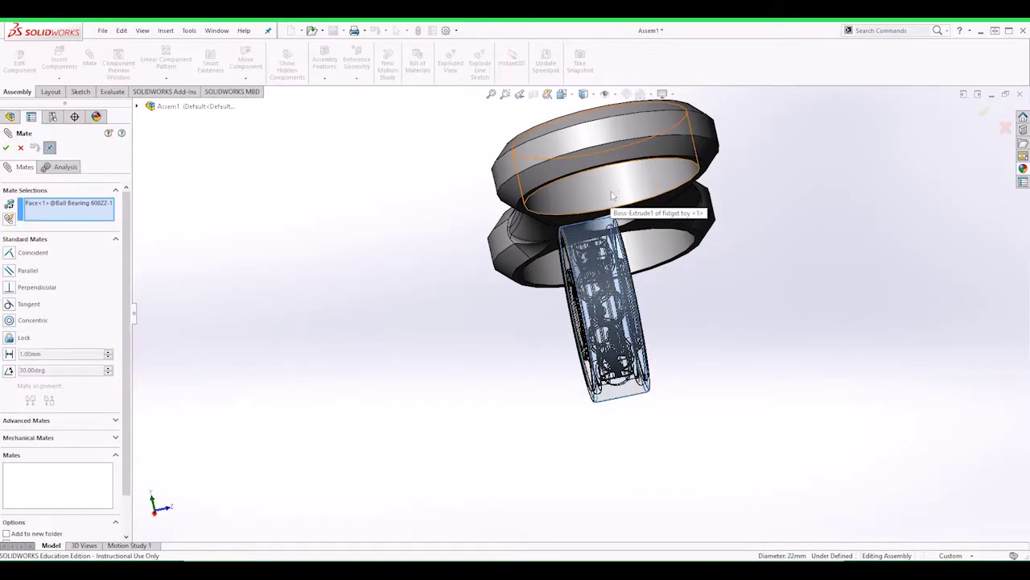
pyautogui.moveTo(736, 259); pyautogui.dragTo(834, 265, button='middle')
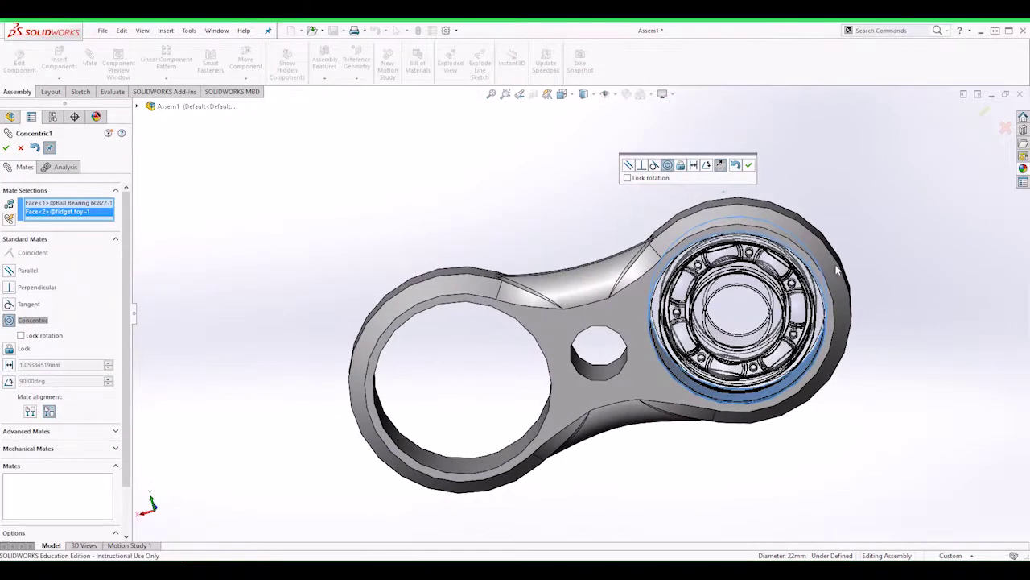
pyautogui.click(748, 165)
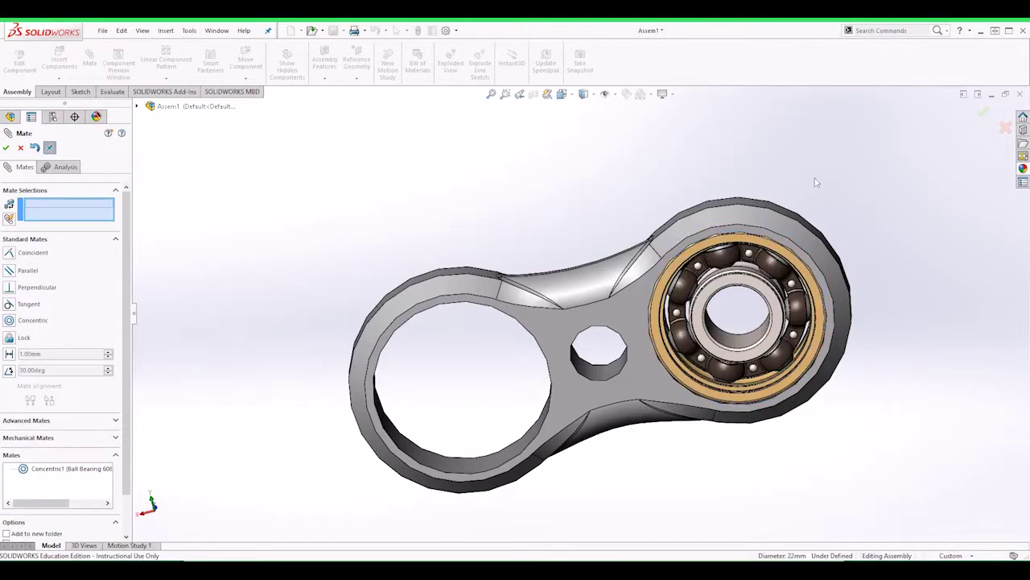
pyautogui.click(22, 149)
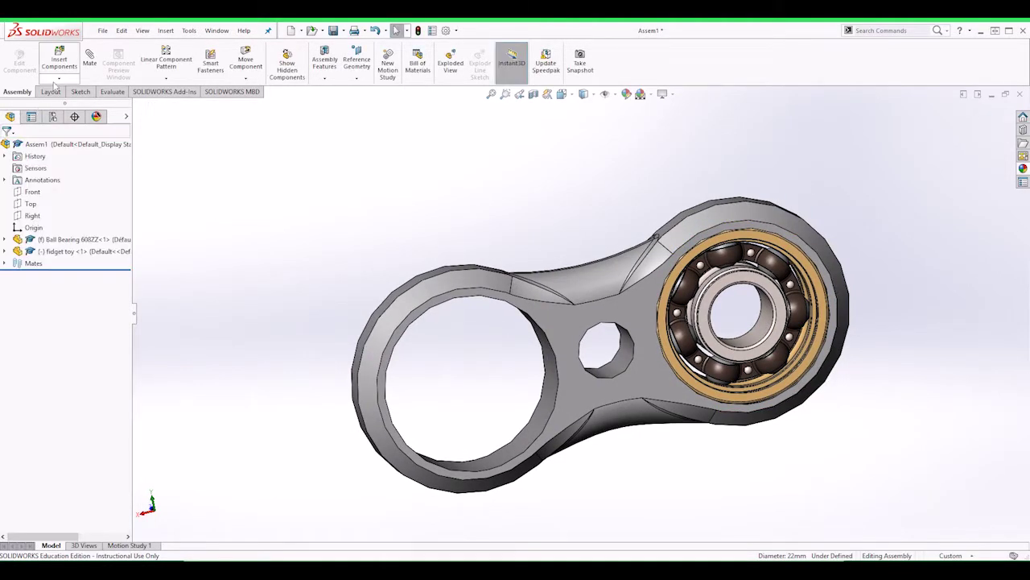
# Insert a second Ball Bearing 608ZZ near the empty ring
pyautogui.click(59, 58)
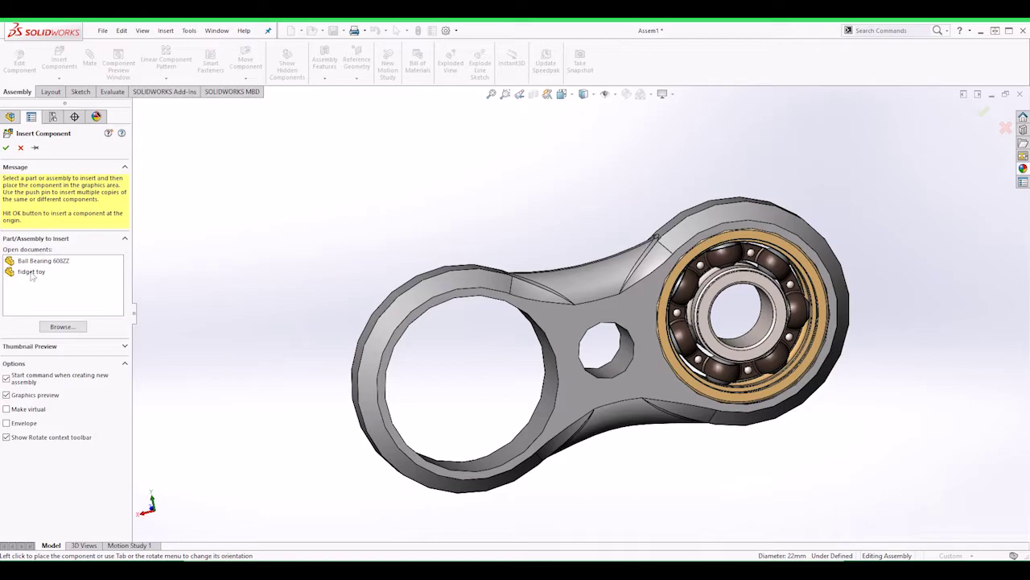
pyautogui.click(31, 272)
pyautogui.click(42, 261)
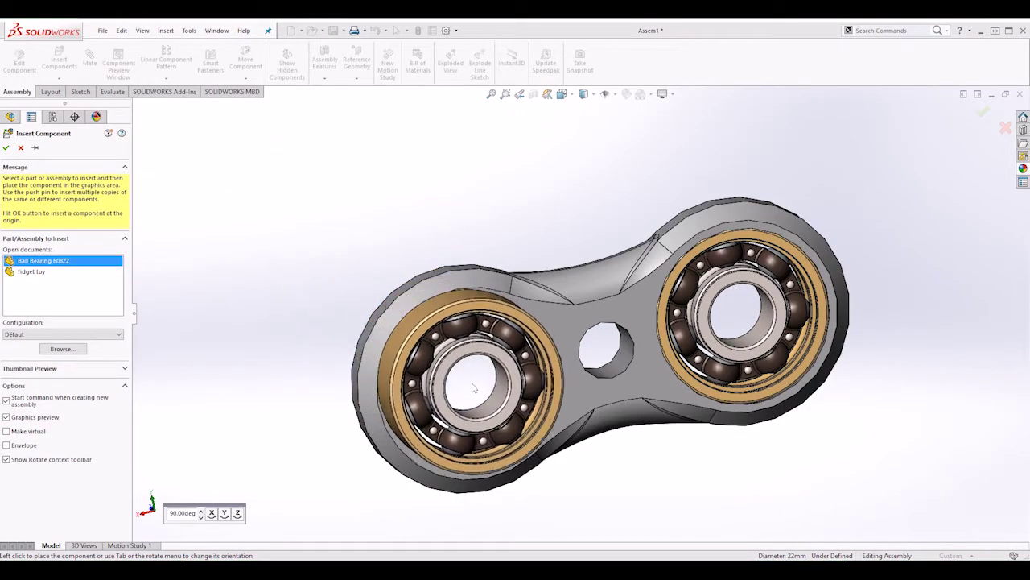
pyautogui.click(519, 448)
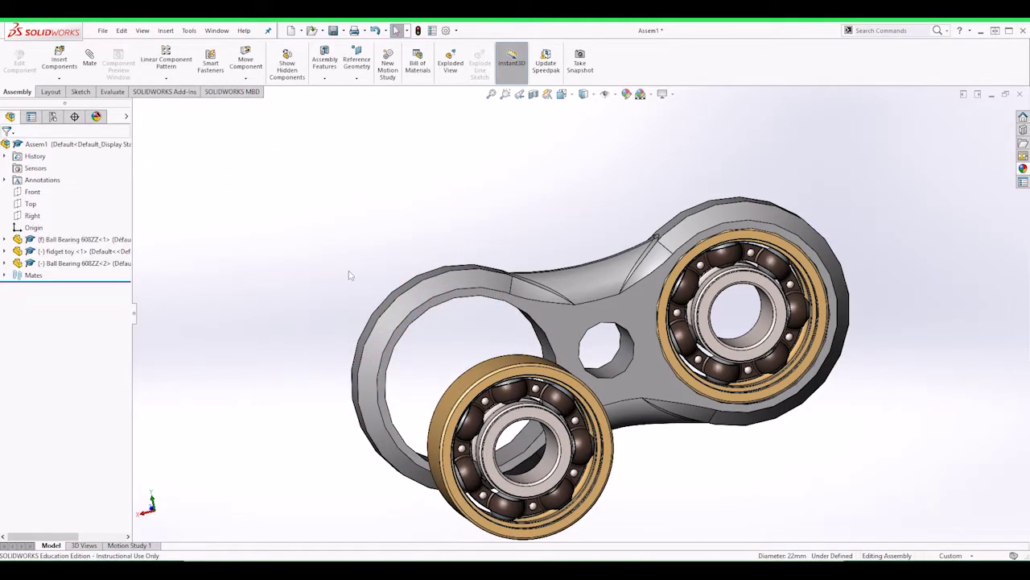
# Mate the second bearing's outer face concentric with the empty ring's inner face and slide the bearing into the ring
pyautogui.moveTo(349, 275); pyautogui.dragTo(482, 341, button='middle')
pyautogui.click(483, 346)
pyautogui.click(617, 289)
pyautogui.scroll(5, 644, 338)
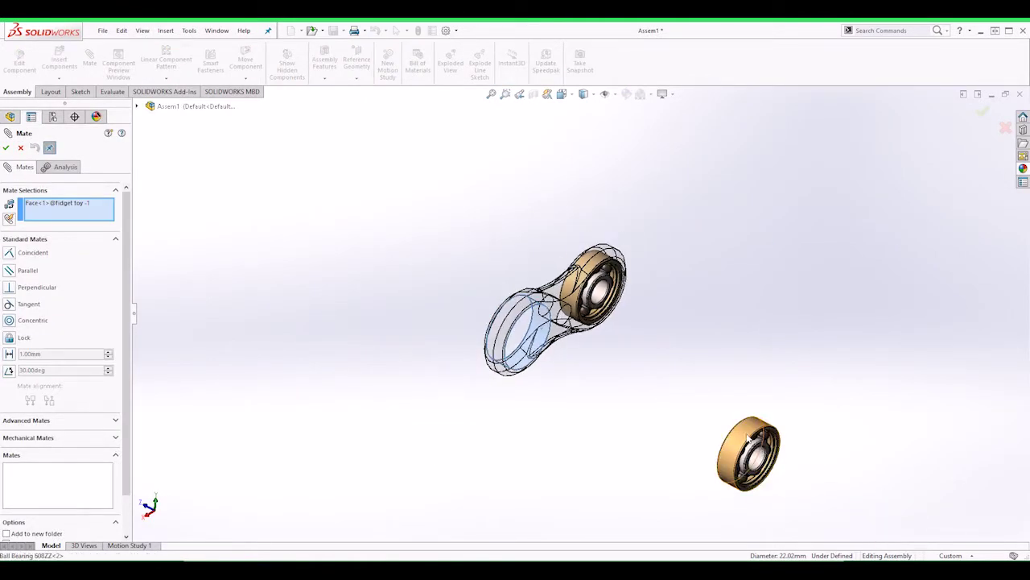
pyautogui.click(749, 438)
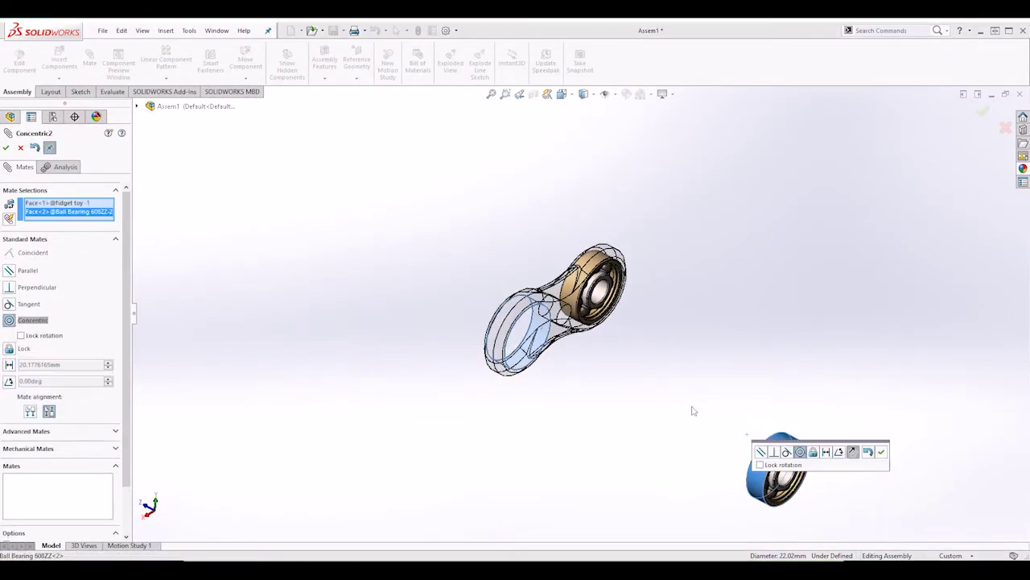
pyautogui.click(882, 451)
pyautogui.moveTo(765, 467); pyautogui.dragTo(496, 375)
pyautogui.scroll(-8, 497, 376)
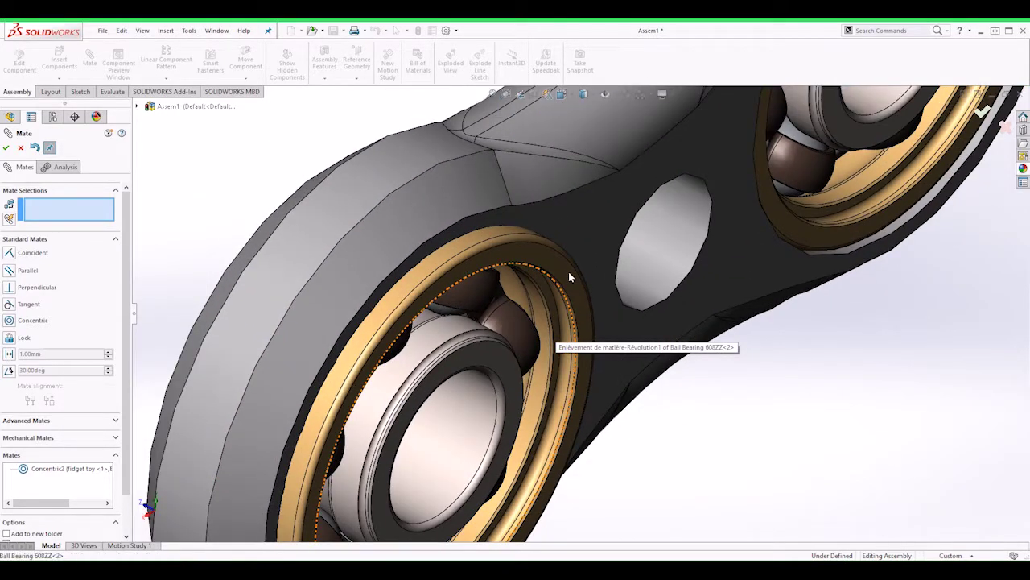
# Add a coincident mate between the second bearing's outer ring side face and the fidget toy's flat face
pyautogui.click(569, 276)
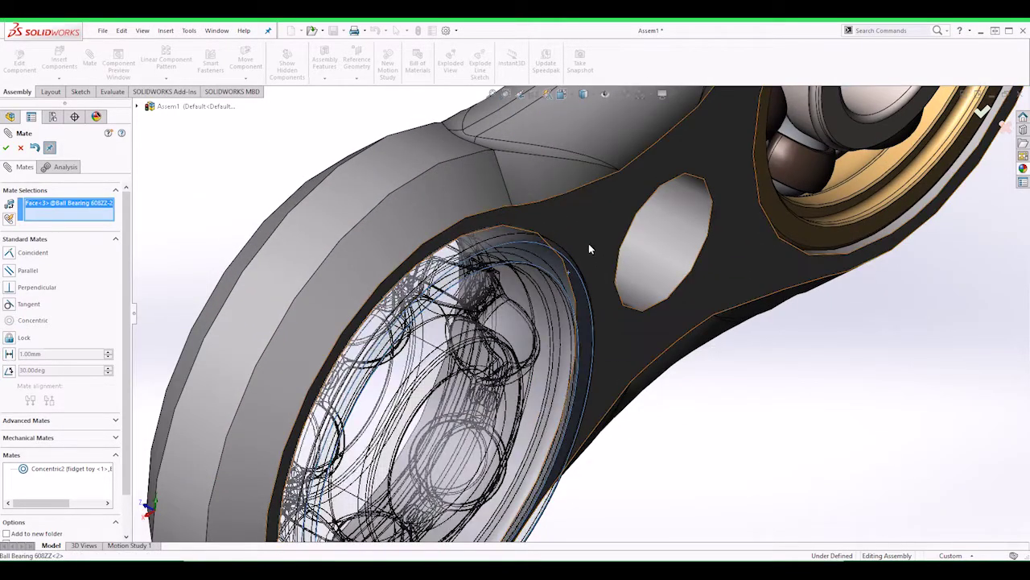
pyautogui.click(588, 244)
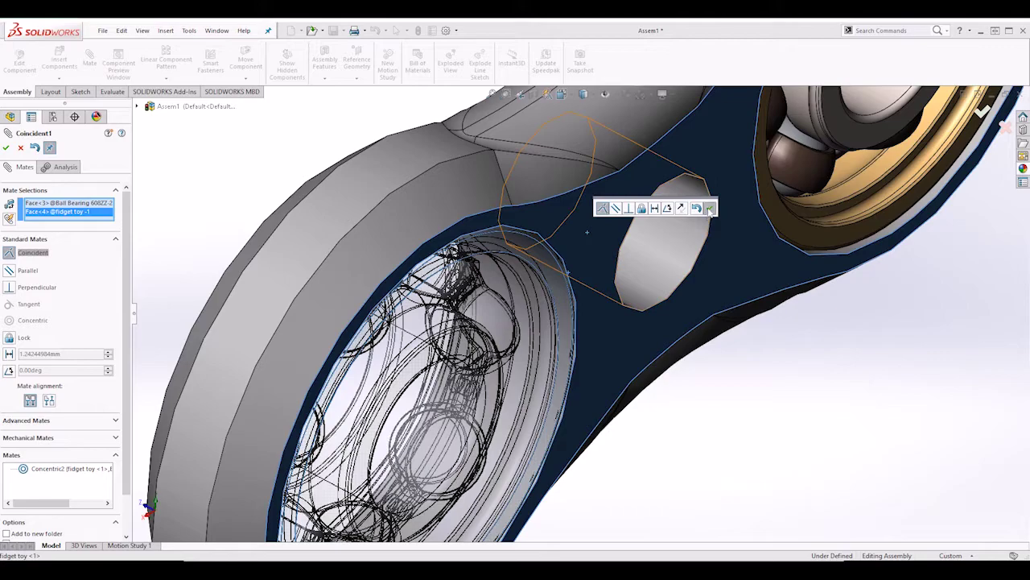
pyautogui.click(709, 209)
# Mate the first bearing's outer ring side face coincident with the fidget toy's flat face and finish mating
pyautogui.click(799, 230)
pyautogui.click(777, 256)
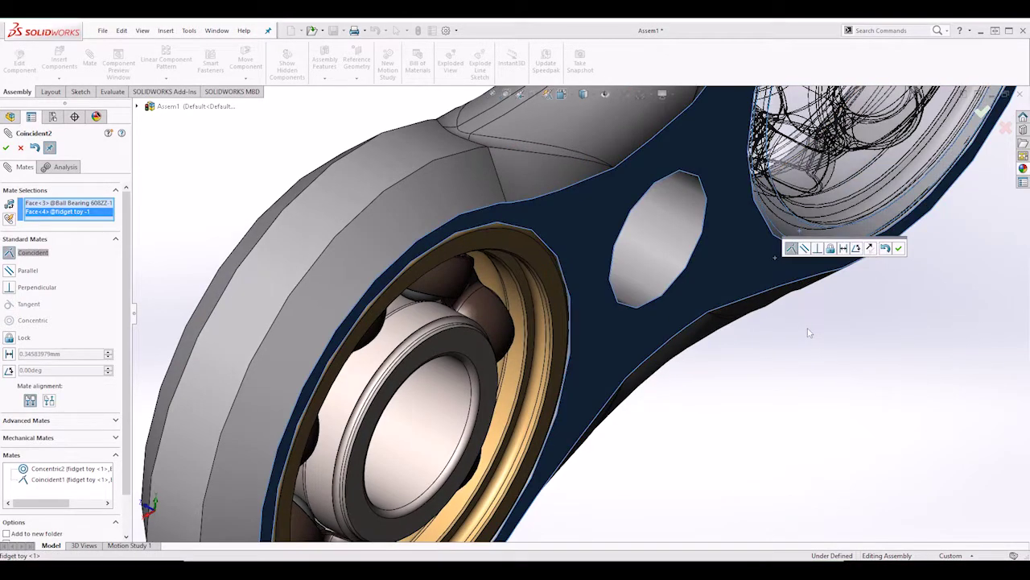
pyautogui.click(899, 249)
pyautogui.scroll(3, 796, 439)
pyautogui.moveTo(780, 445); pyautogui.dragTo(705, 358, button='middle')
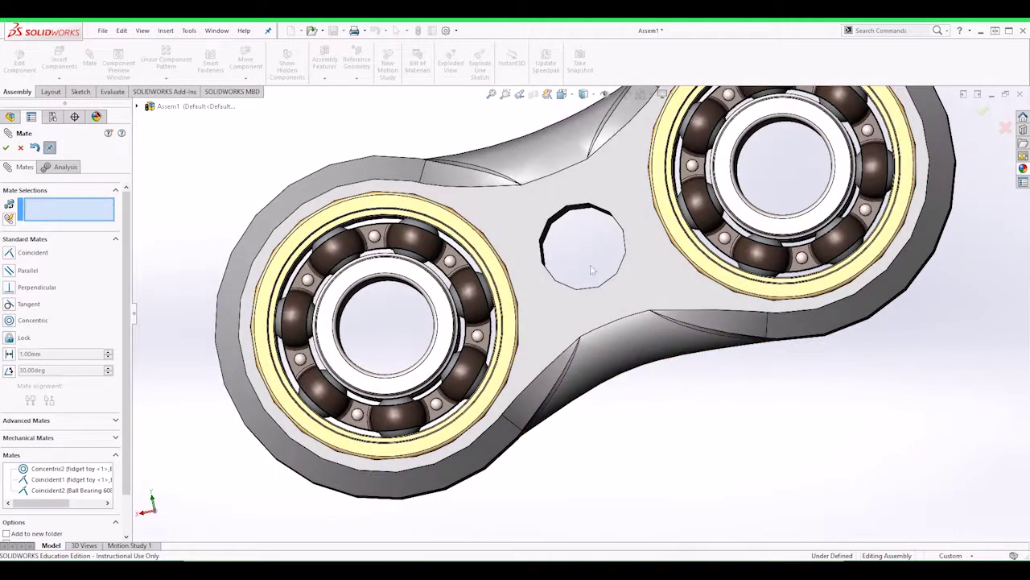
pyautogui.scroll(4, 596, 274)
pyautogui.moveTo(628, 375); pyautogui.dragTo(519, 218, button='middle')
pyautogui.click(7, 148)
# Examine the assembled toy from all sides, including the curved, filleted waist between the two rings
pyautogui.moveTo(674, 417); pyautogui.dragTo(215, 376, button='middle')
pyautogui.moveTo(351, 394); pyautogui.dragTo(423, 246, button='middle')
pyautogui.moveTo(546, 347); pyautogui.dragTo(588, 323, button='middle')
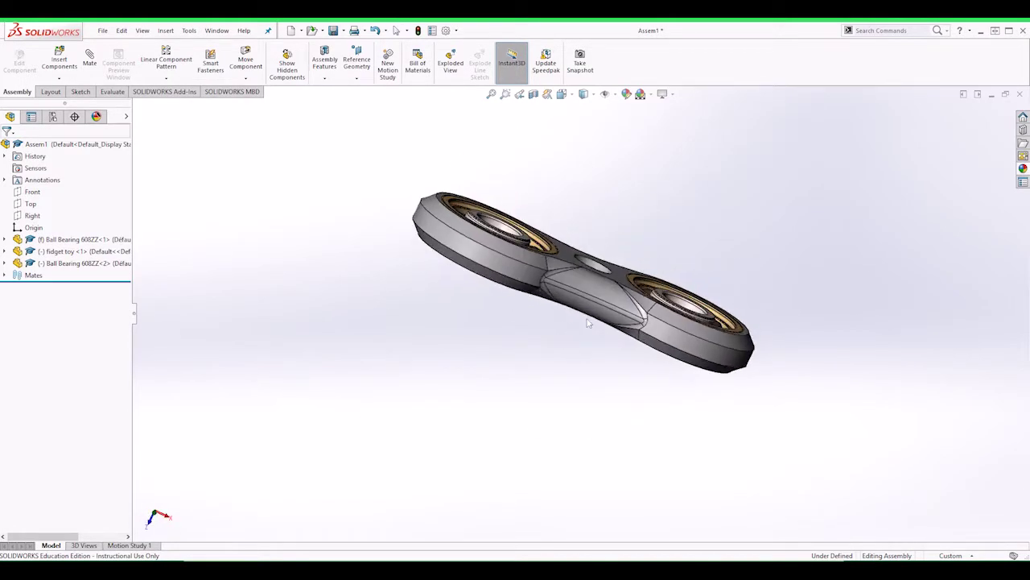
pyautogui.scroll(-4, 610, 295)
pyautogui.scroll(-2, 578, 335)
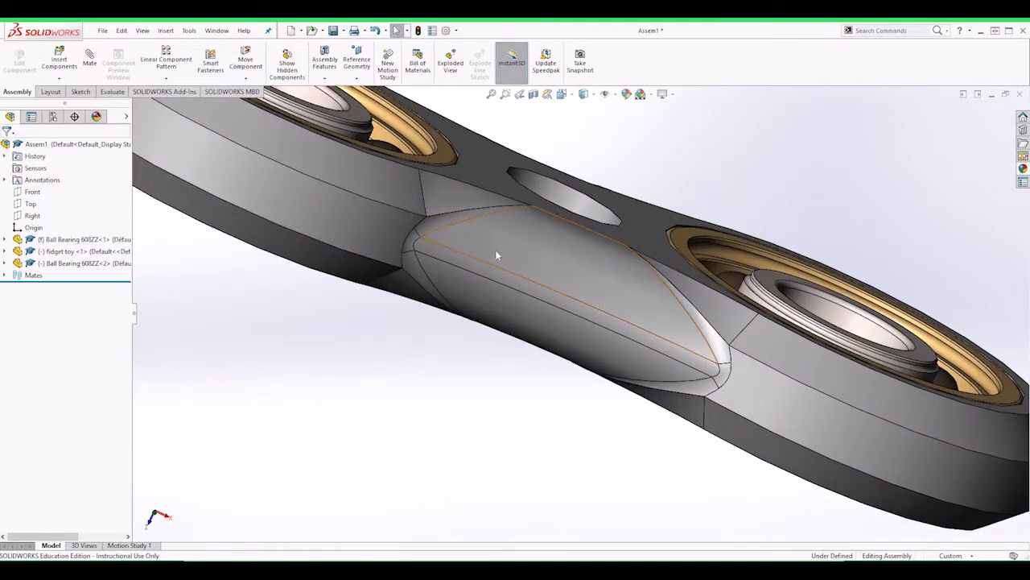
pyautogui.scroll(2, 424, 243)
pyautogui.moveTo(424, 242); pyautogui.dragTo(419, 302, button='middle')
pyautogui.moveTo(451, 246); pyautogui.dragTo(316, 142, button='middle')
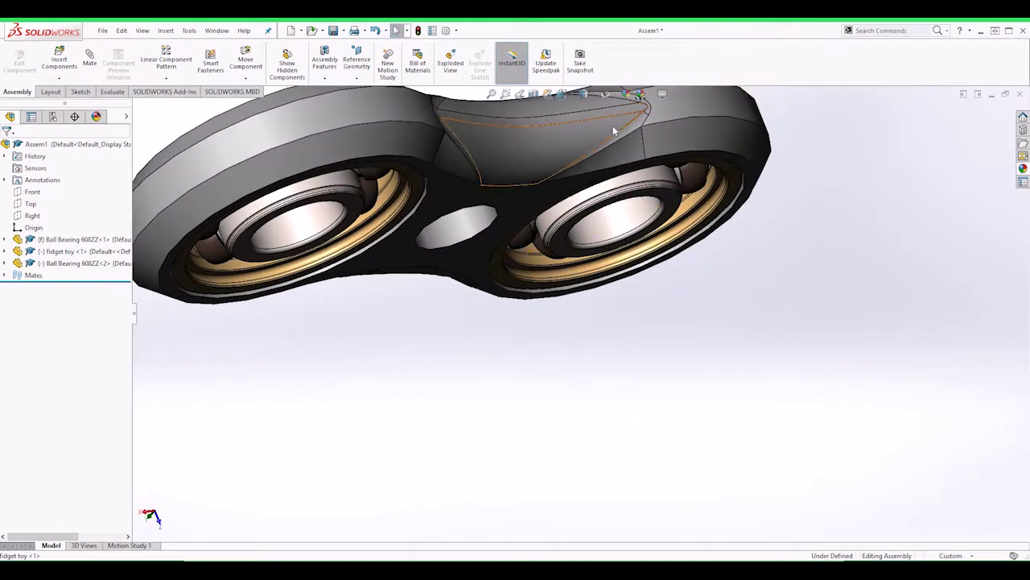
pyautogui.scroll(-5, 636, 133)
pyautogui.scroll(-3, 601, 213)
pyautogui.scroll(3, 558, 255)
pyautogui.middleClick(549, 293)
pyautogui.moveTo(549, 293); pyautogui.dragTo(572, 281, button='middle')
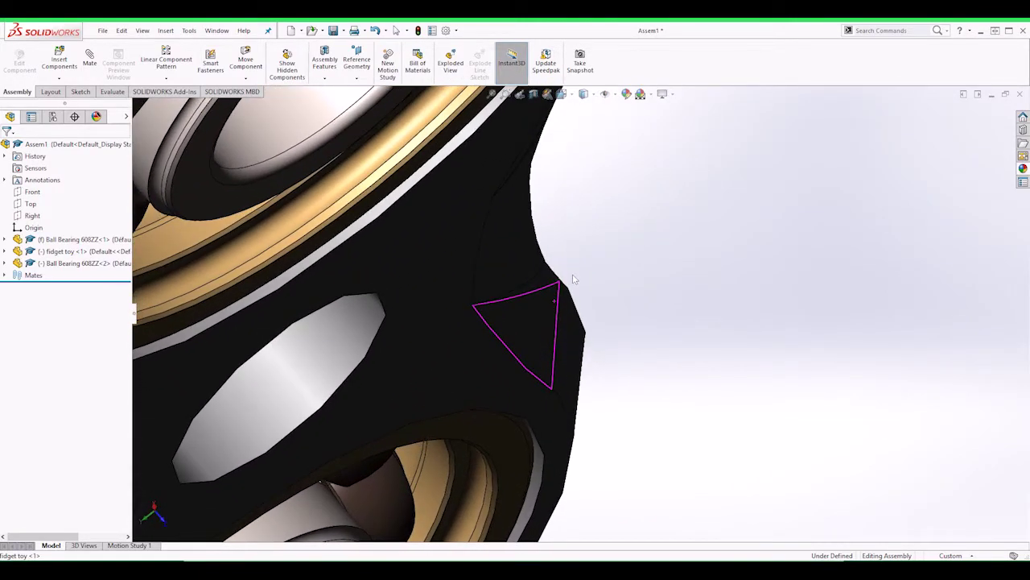
pyautogui.scroll(4, 557, 294)
pyautogui.moveTo(593, 322); pyautogui.dragTo(779, 473, button='middle')
pyautogui.scroll(2, 738, 395)
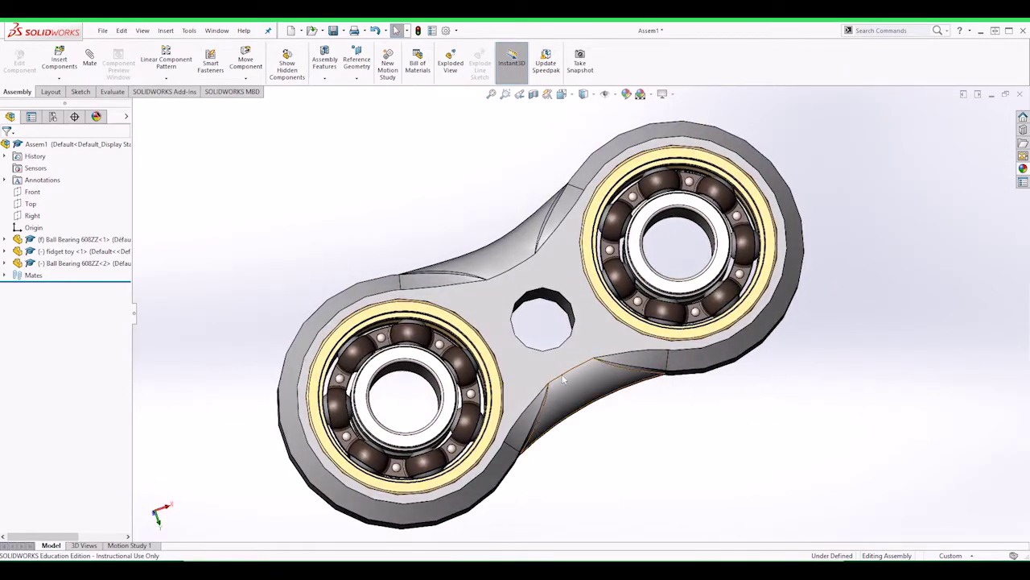
# Inspect the clearance between the second bearing's outer race and the surrounding fidget toy ring up close
pyautogui.scroll(-8, 612, 370)
pyautogui.scroll(6, 633, 361)
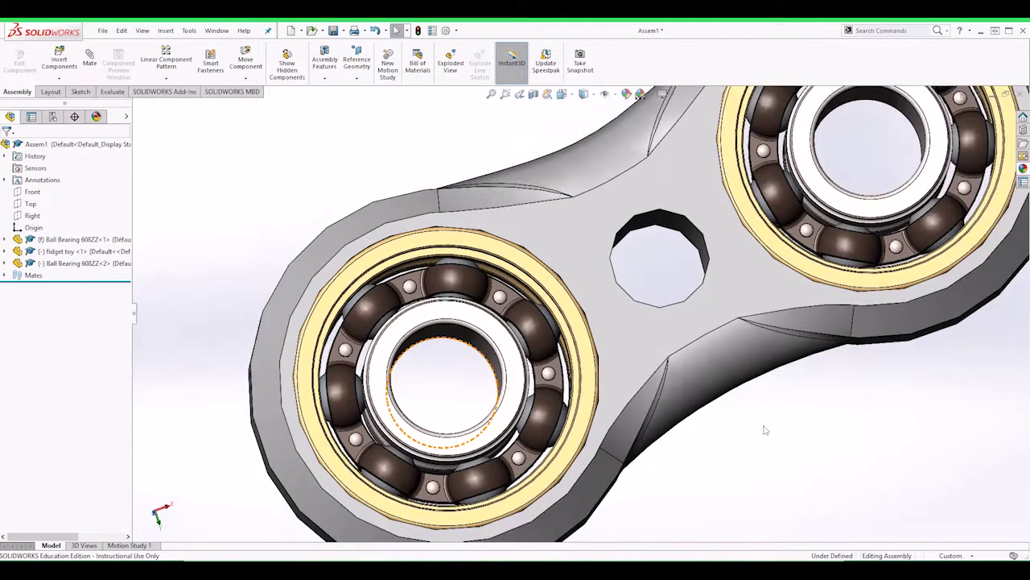
pyautogui.scroll(5, 766, 429)
pyautogui.scroll(-7, 662, 218)
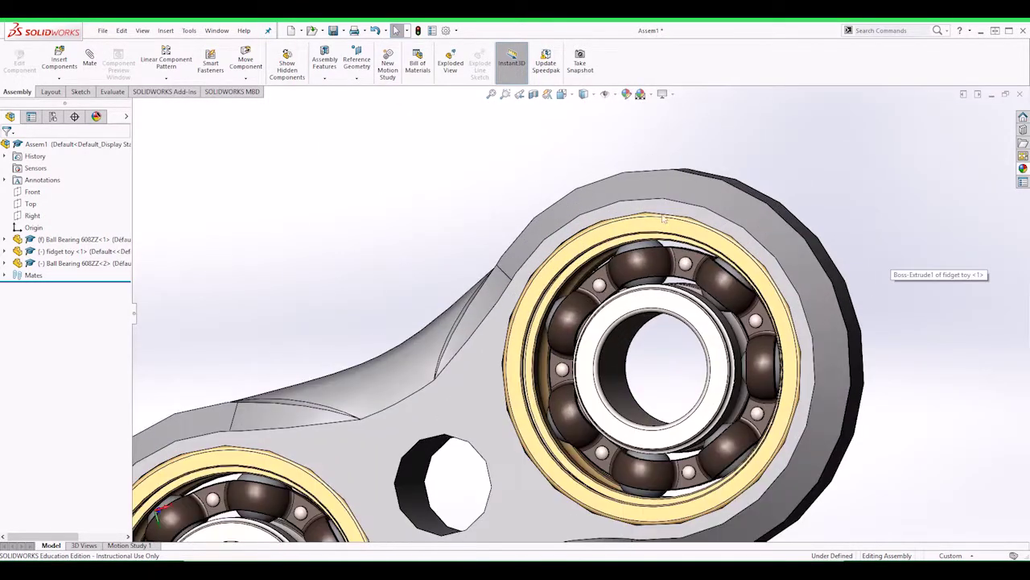
pyautogui.scroll(-5, 662, 218)
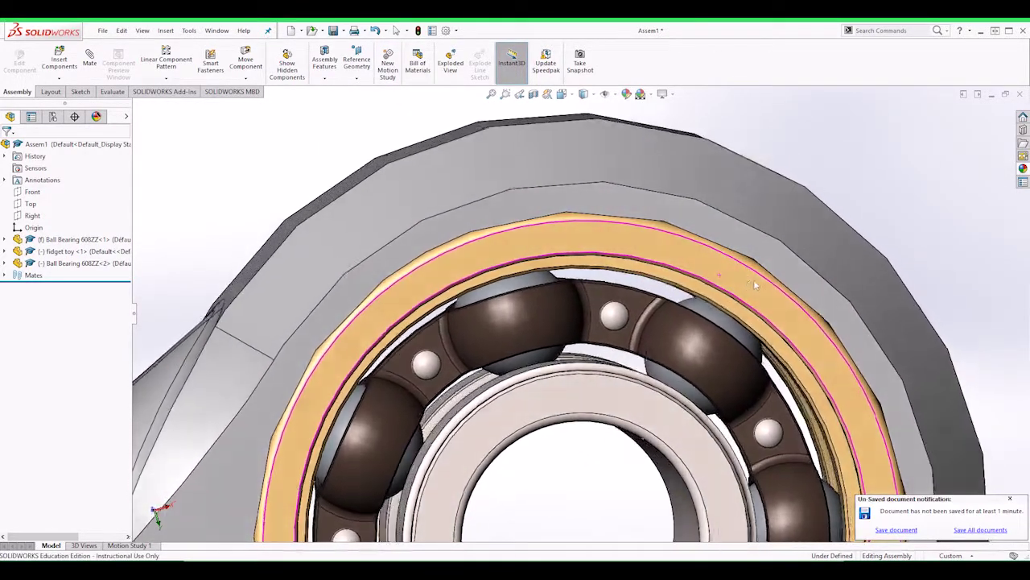
pyautogui.scroll(-5, 671, 245)
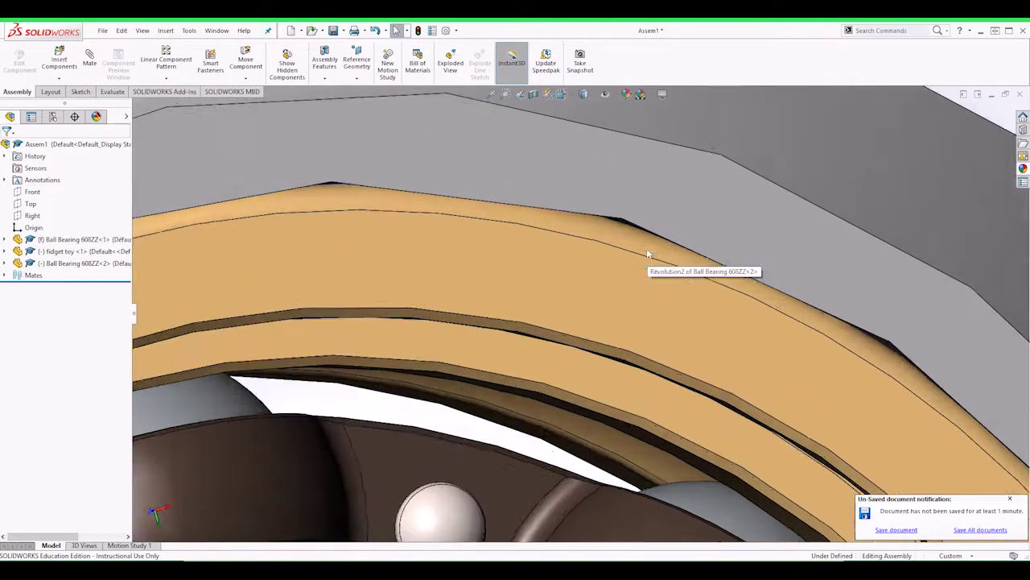
pyautogui.scroll(-6, 649, 255)
pyautogui.moveTo(670, 350); pyautogui.dragTo(614, 310, button='middle')
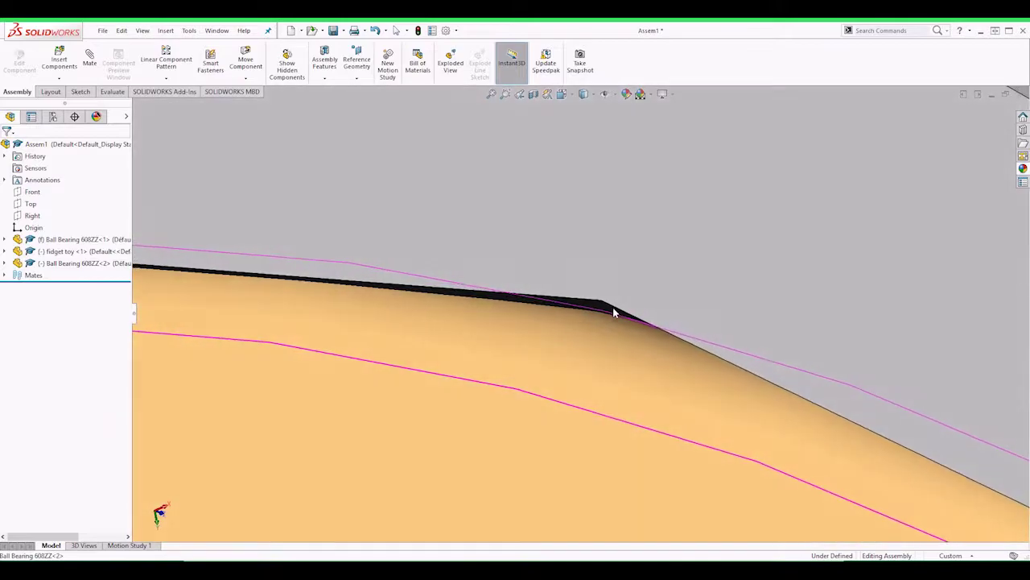
pyautogui.scroll(6, 624, 322)
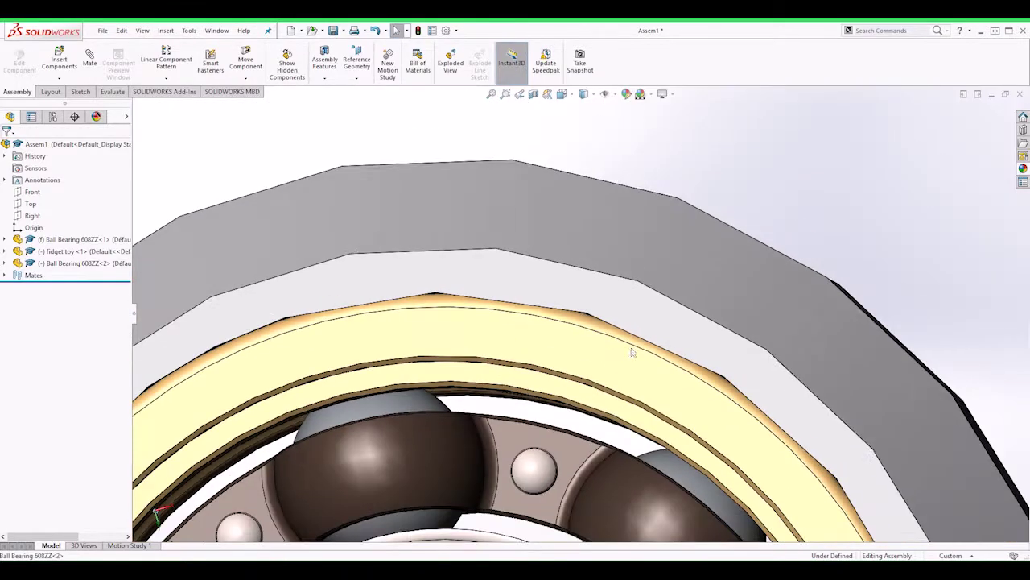
pyautogui.scroll(5, 632, 352)
# Open the fidget toy part from the assembly and edit the sketch of its base extrusion
pyautogui.click(487, 358)
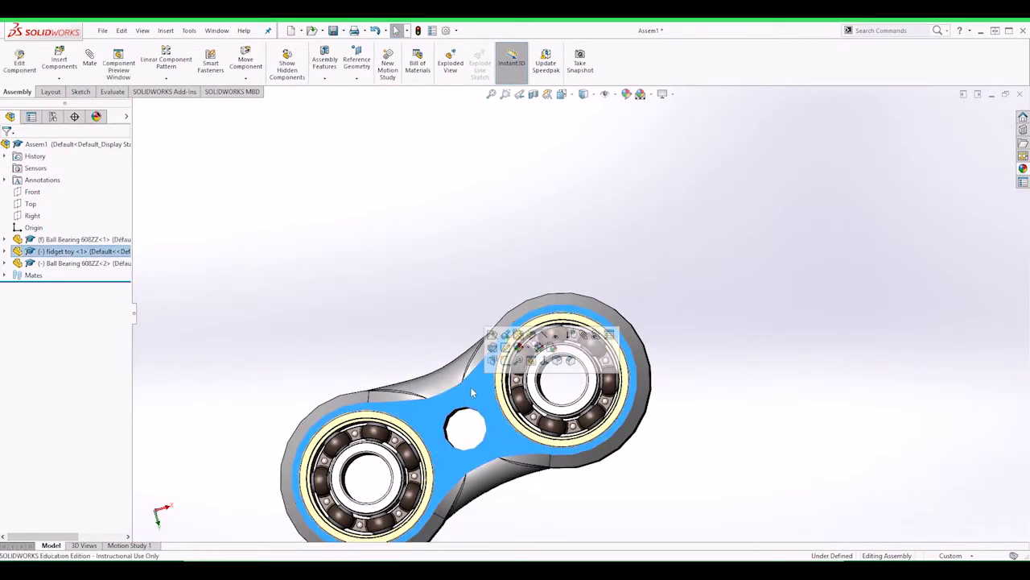
pyautogui.click(505, 346)
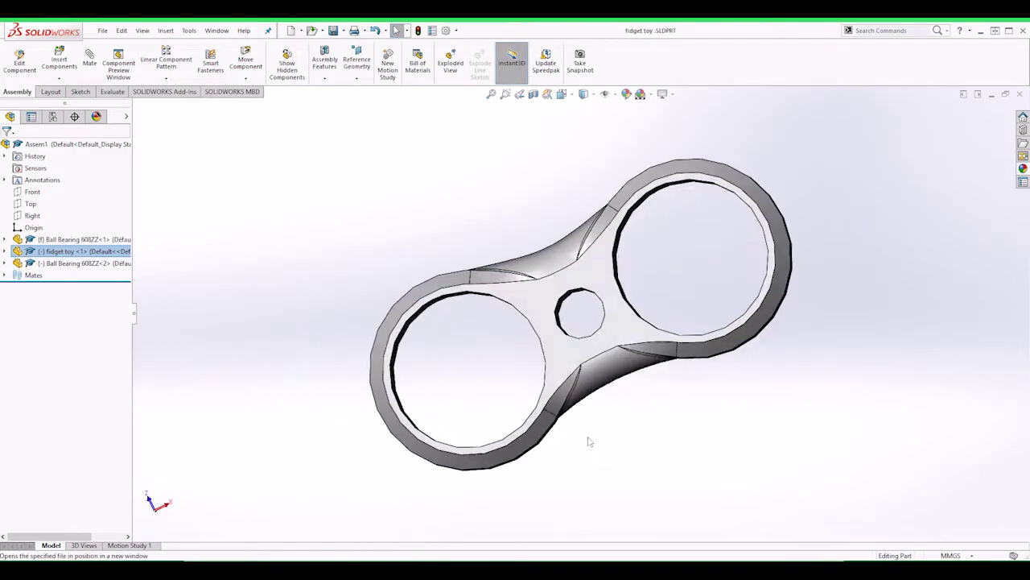
pyautogui.scroll(-5, 624, 290)
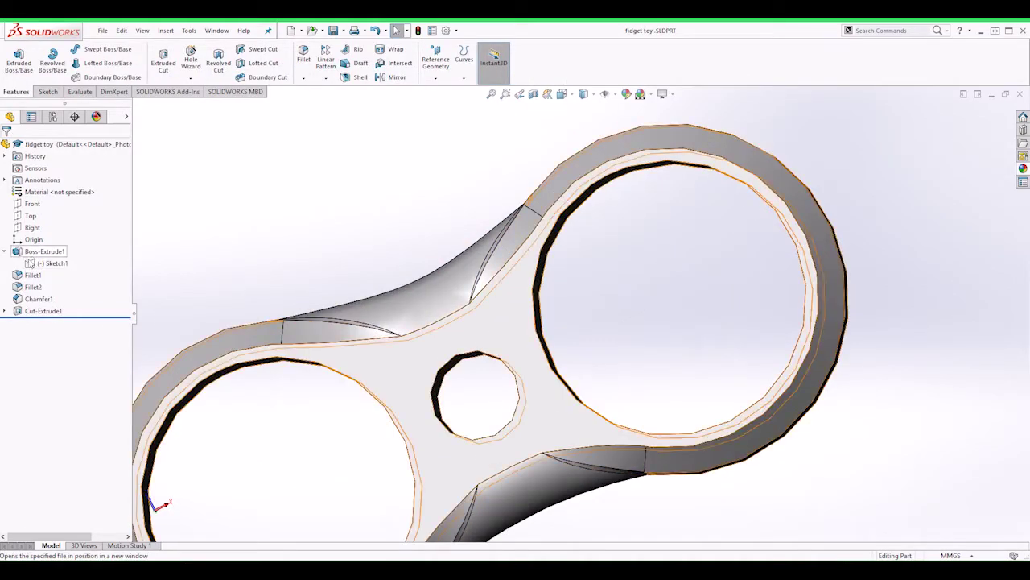
pyautogui.click(43, 311)
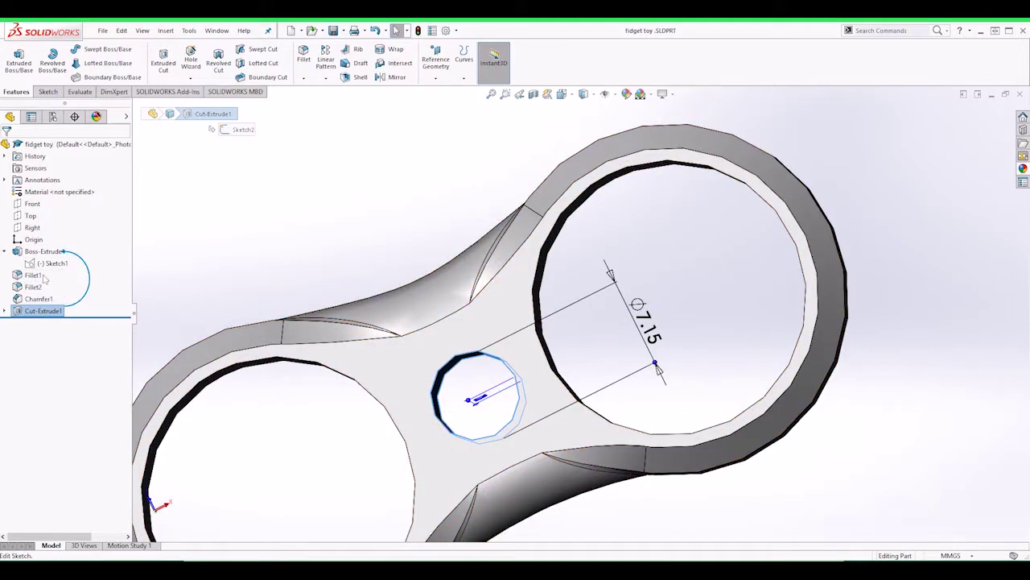
pyautogui.click(4, 252)
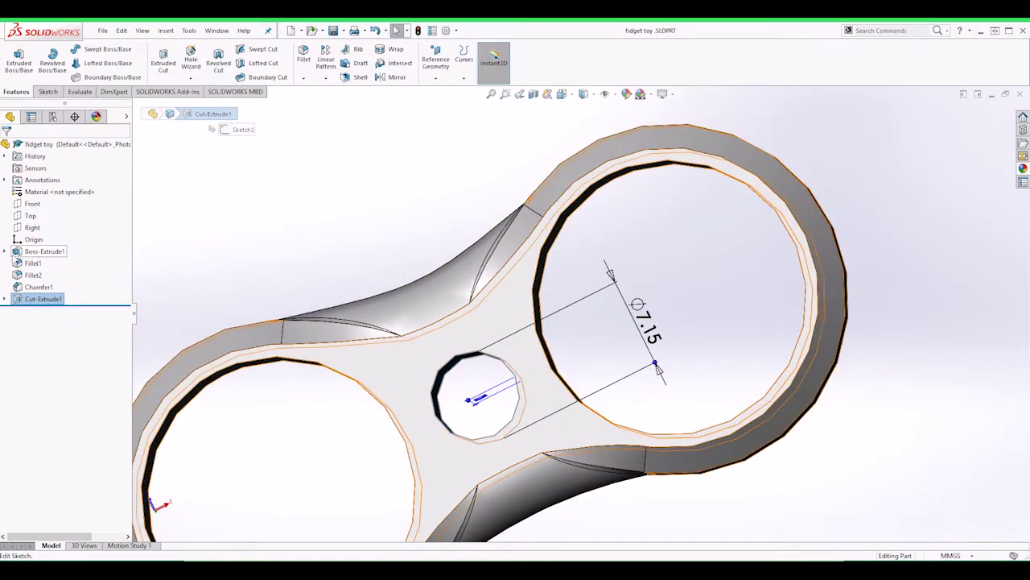
pyautogui.rightClick(38, 252)
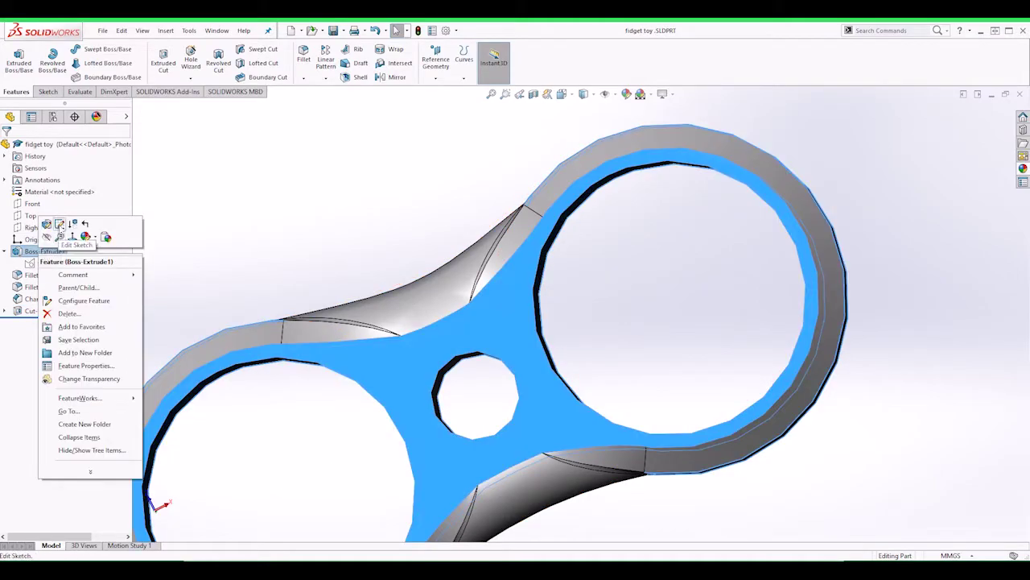
pyautogui.click(59, 224)
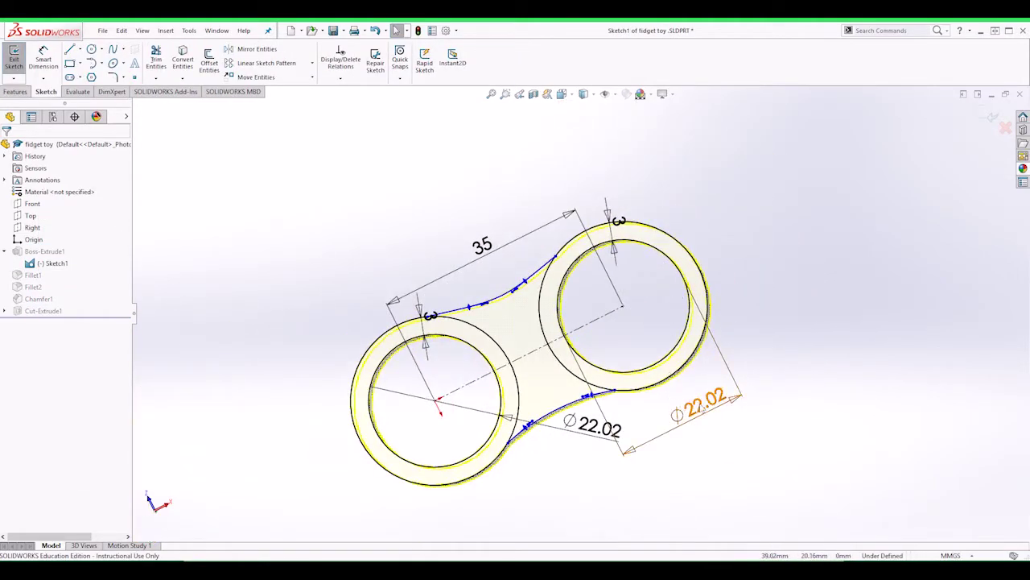
# Set the inner circle diameters of both rings to 22.15 mm
pyautogui.doubleClick(704, 401)
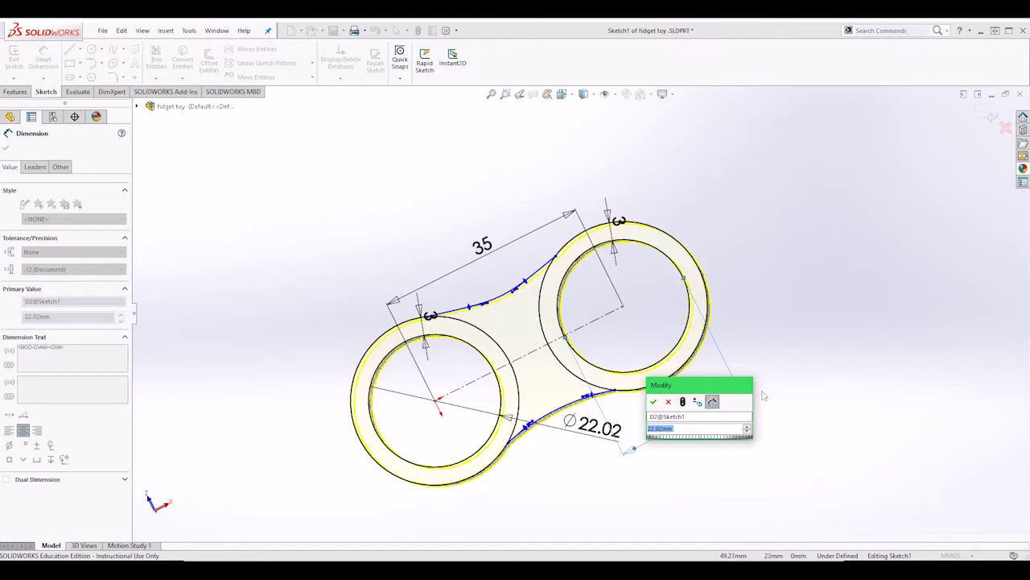
pyautogui.write('22.2')
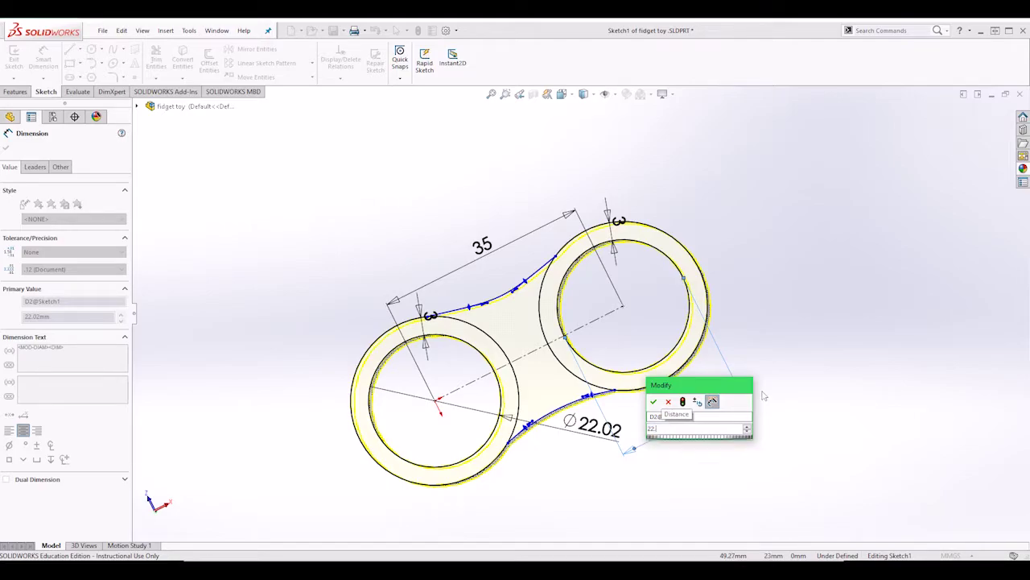
pyautogui.press('BackSpace')
pyautogui.write('15')
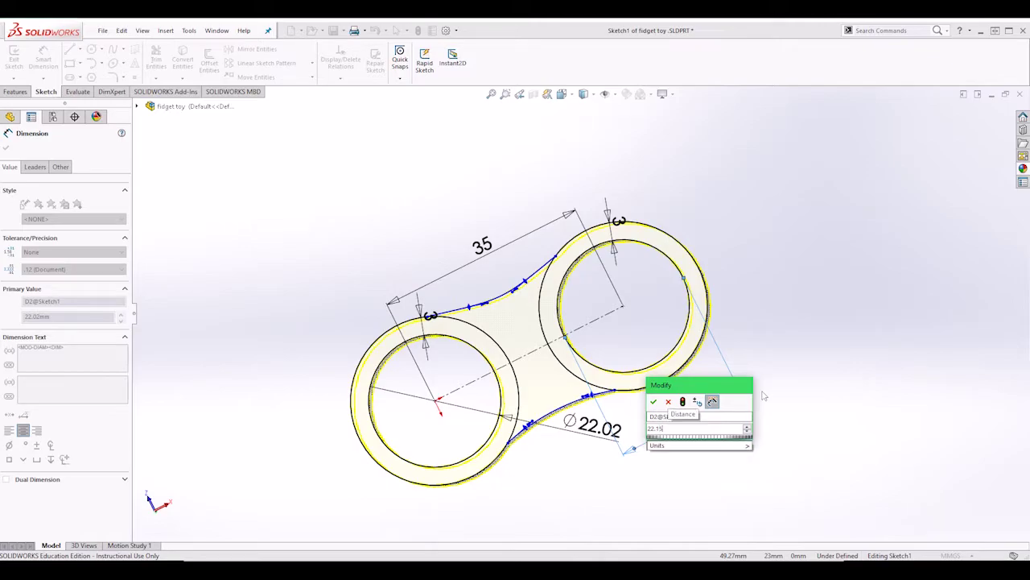
pyautogui.press('Return')
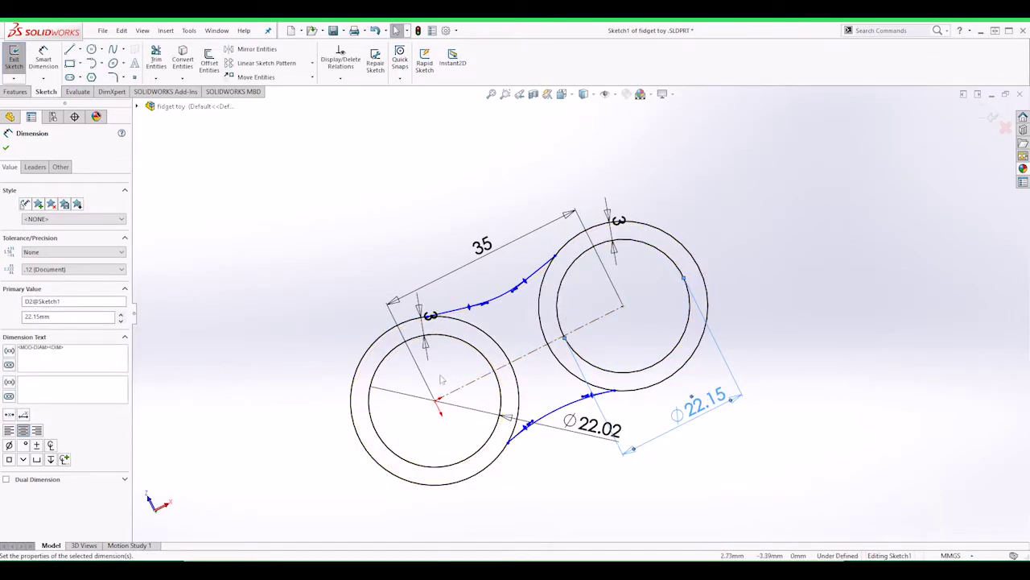
pyautogui.doubleClick(596, 427)
pyautogui.write('22')
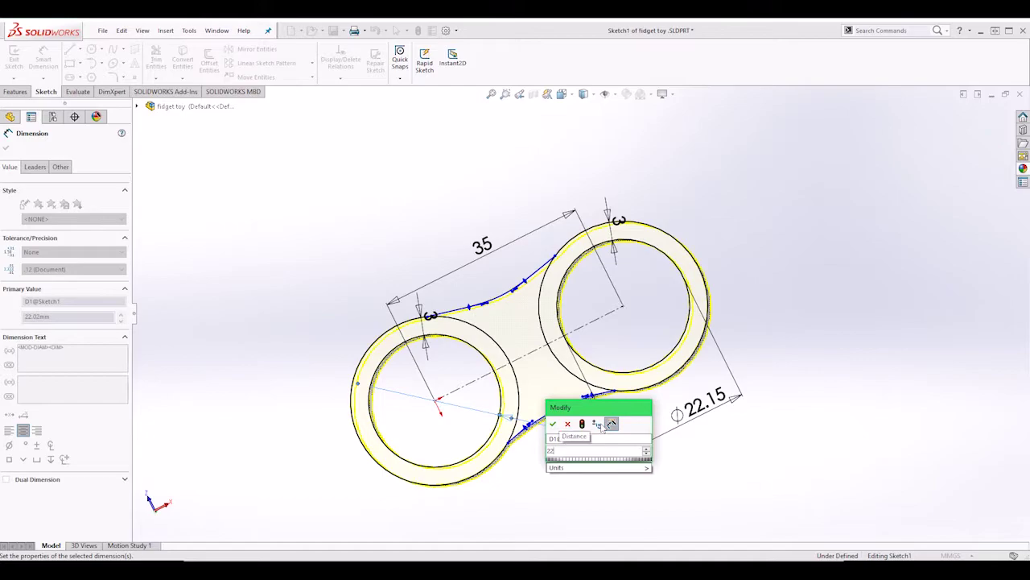
pyautogui.write('.15')
pyautogui.click(553, 425)
# Exit the sketch to rebuild the part and return to the assembly in a maximized window
pyautogui.click(358, 256)
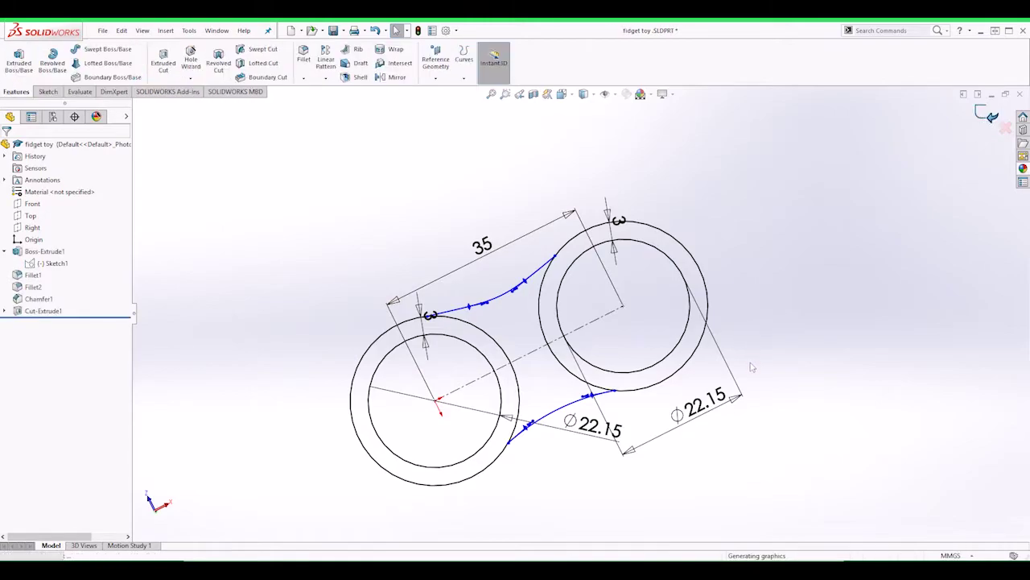
pyautogui.scroll(1, 763, 369)
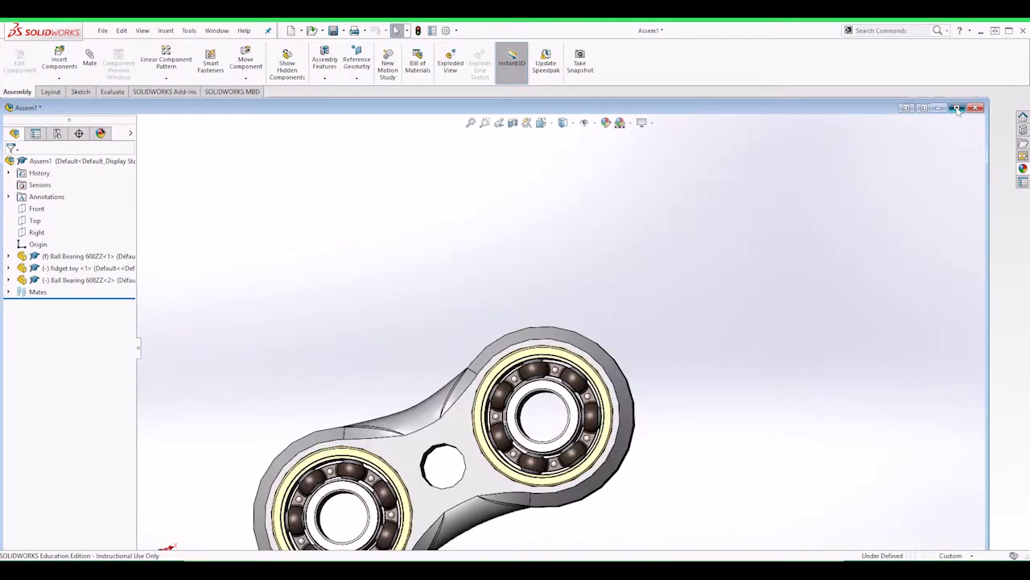
pyautogui.click(957, 109)
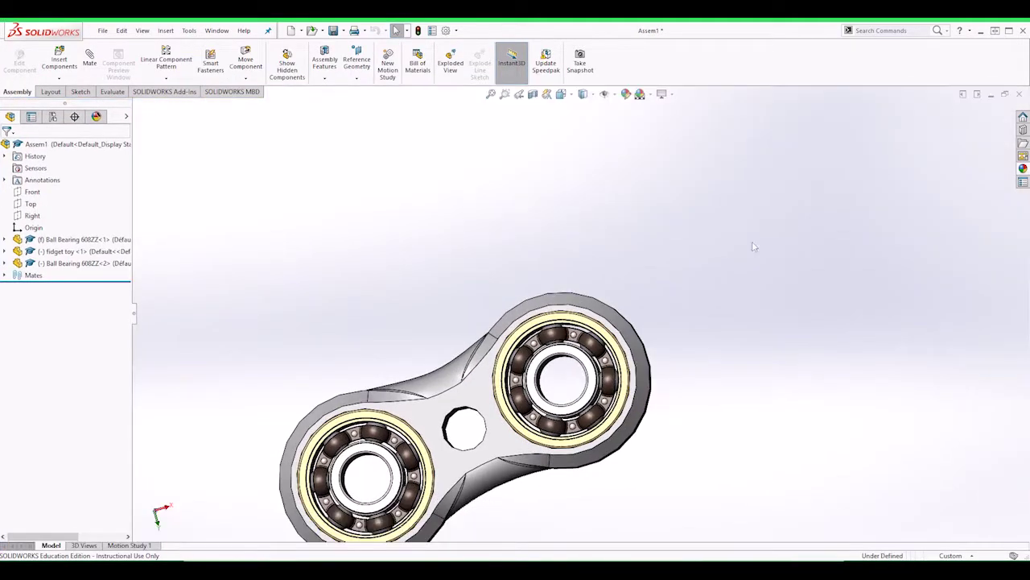
# Swing the toy body with its second bearing around the fixed bearing to test the assembly's motion
pyautogui.scroll(3, 507, 460)
pyautogui.moveTo(507, 459); pyautogui.dragTo(499, 378, button='middle')
pyautogui.scroll(-5, 507, 372)
pyautogui.moveTo(509, 309); pyautogui.dragTo(548, 256)
pyautogui.moveTo(658, 290); pyautogui.dragTo(709, 322)
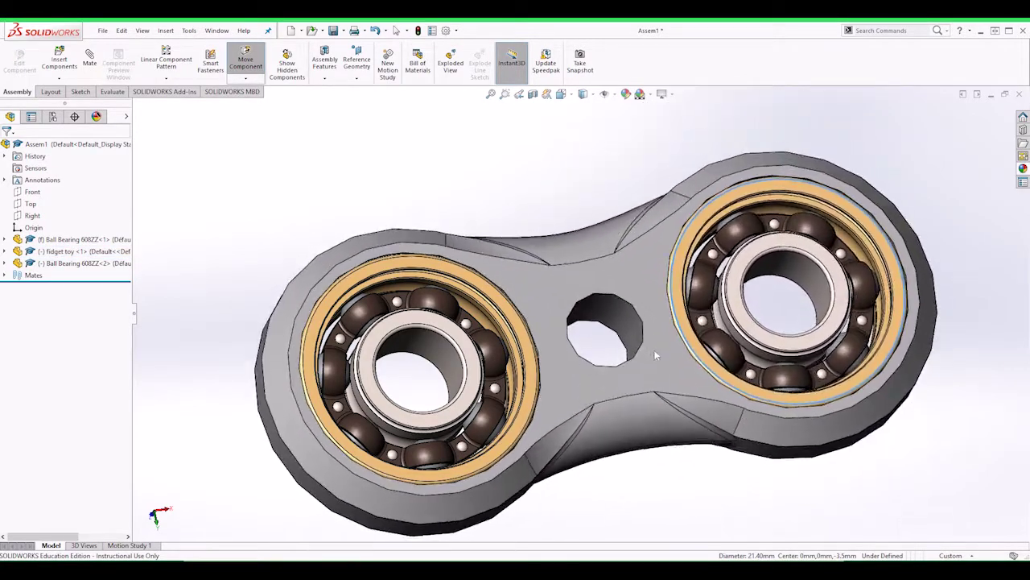
pyautogui.click(775, 302)
pyautogui.moveTo(774, 302); pyautogui.dragTo(759, 363)
pyautogui.click(465, 366)
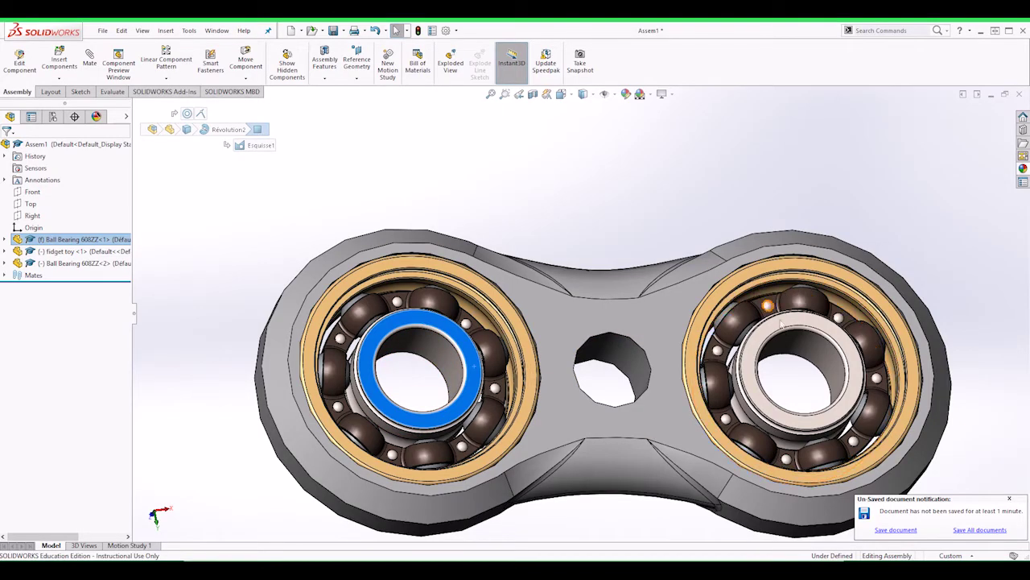
pyautogui.moveTo(793, 328); pyautogui.dragTo(583, 334)
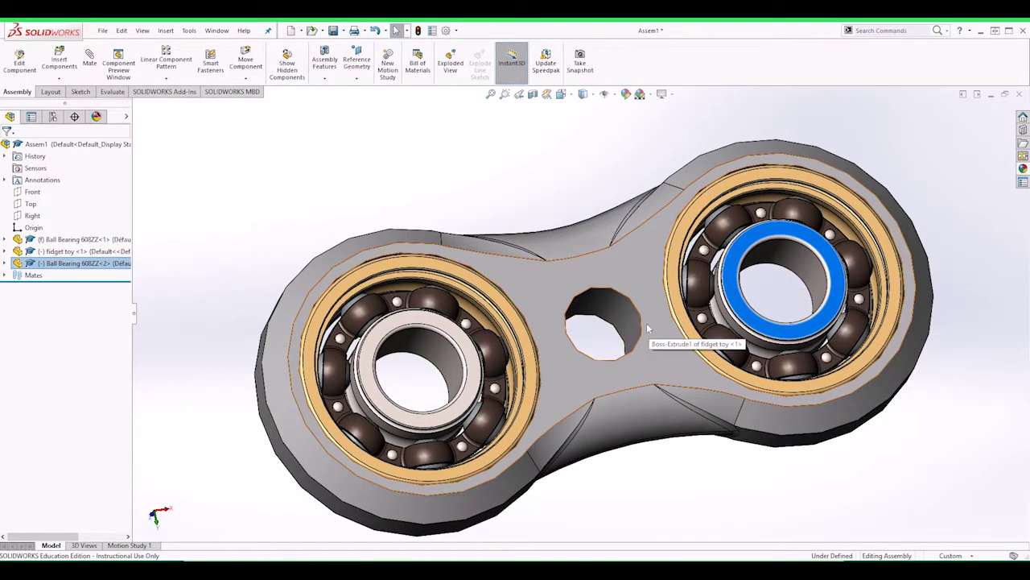
pyautogui.moveTo(743, 256); pyautogui.dragTo(825, 278)
pyautogui.click(825, 278)
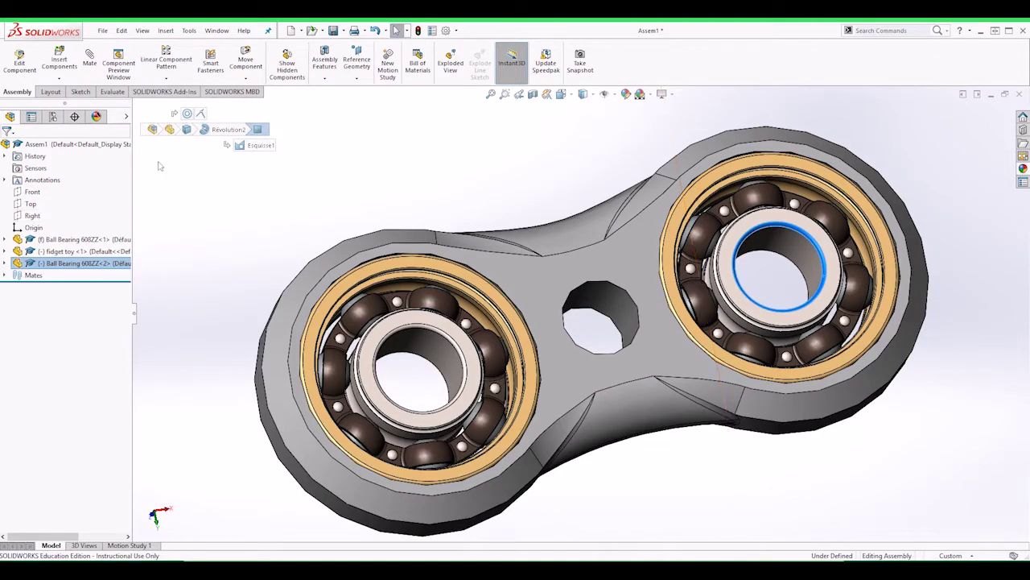
pyautogui.scroll(3, 685, 346)
pyautogui.moveTo(687, 426); pyautogui.dragTo(729, 325, button='middle')
pyautogui.moveTo(823, 429); pyautogui.dragTo(924, 374, button='middle')
pyautogui.scroll(2, 924, 374)
pyautogui.moveTo(693, 332); pyautogui.dragTo(759, 437, button='middle')
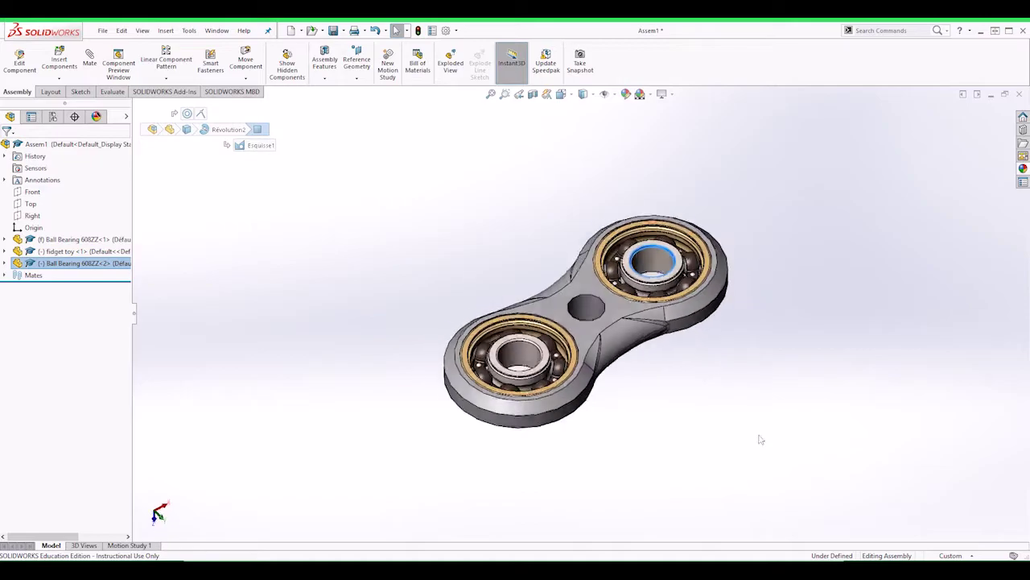
# Switch to the browser, view the Thingiverse account's profile page and dashboard, and return to the assembly
pyautogui.scroll(-4, 646, 369)
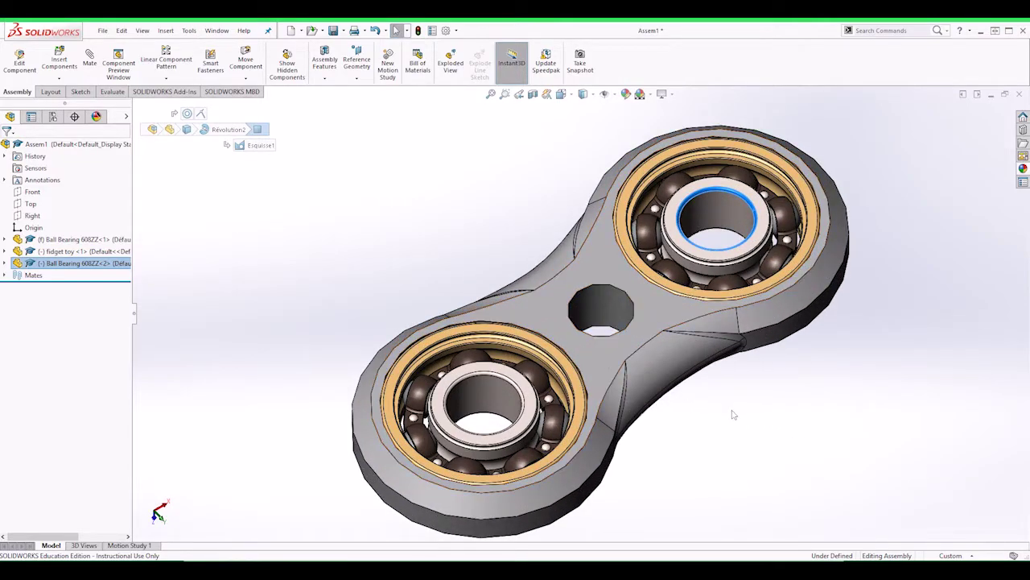
pyautogui.click(133, 569)
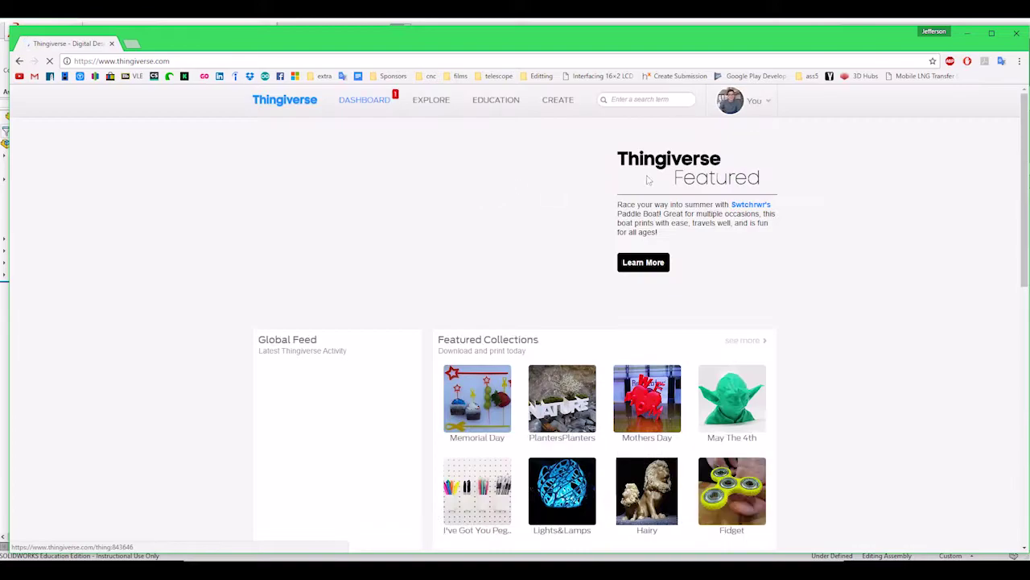
pyautogui.click(755, 103)
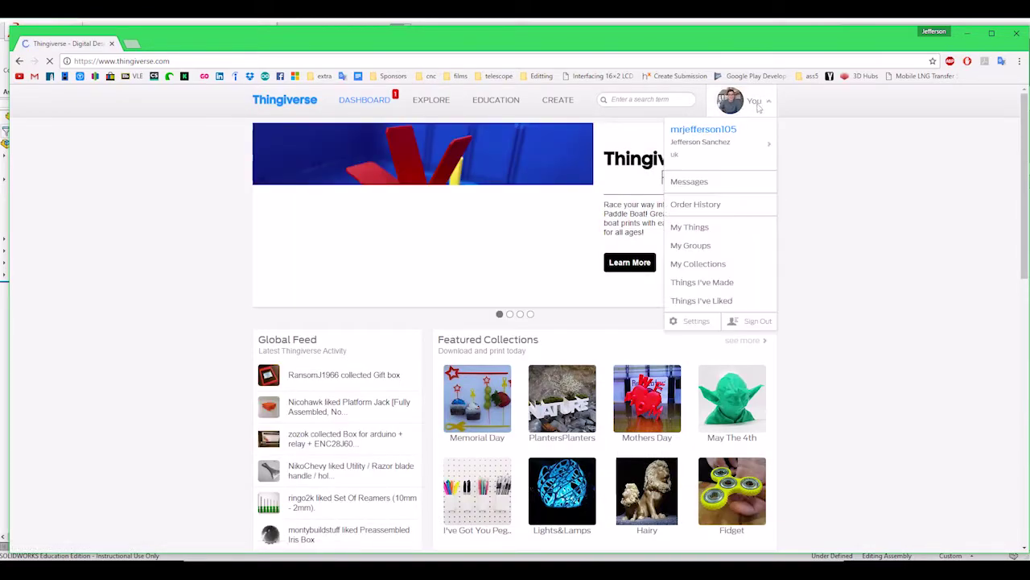
pyautogui.click(710, 143)
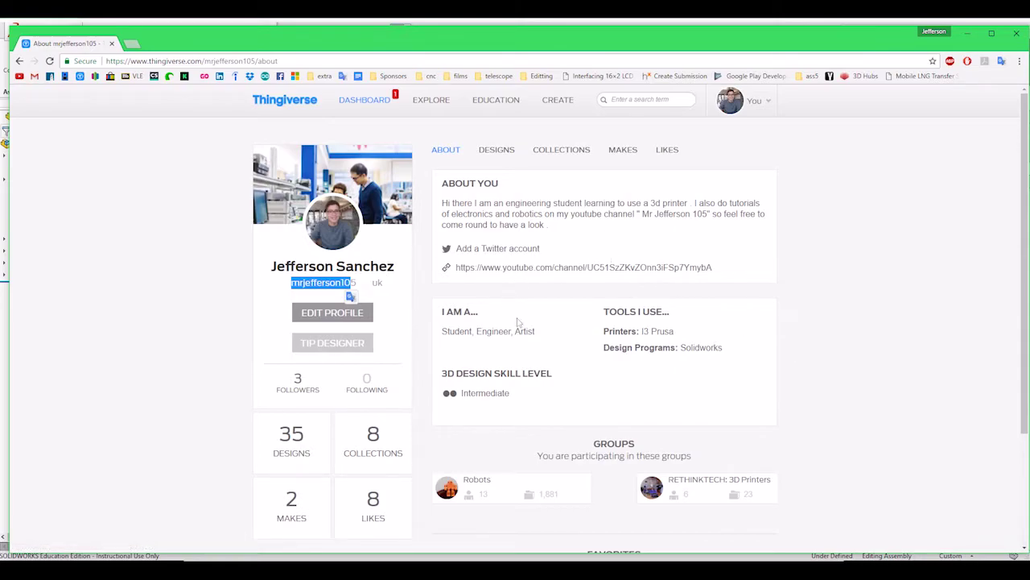
pyautogui.scroll(-2, 799, 352)
pyautogui.scroll(2, 487, 360)
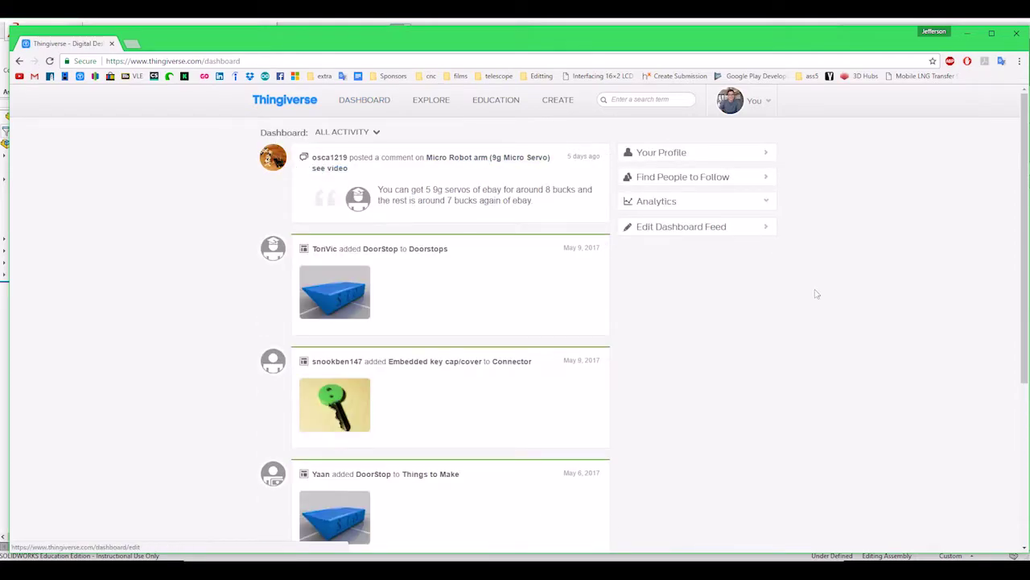
pyautogui.click(970, 34)
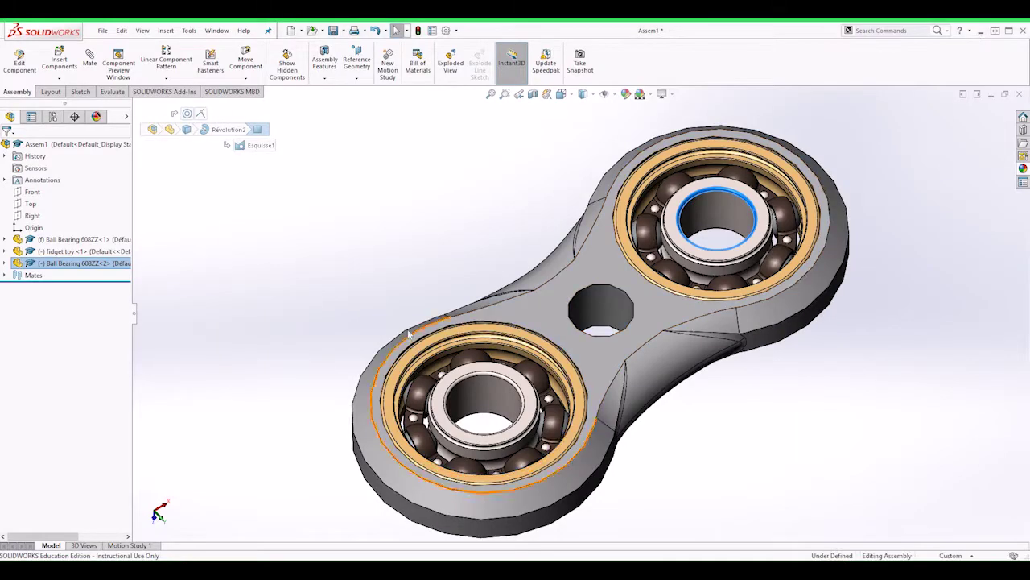
# Examine the green fidget toy assembly with its centre cap from an angle and face-on
pyautogui.scroll(-2, 771, 442)
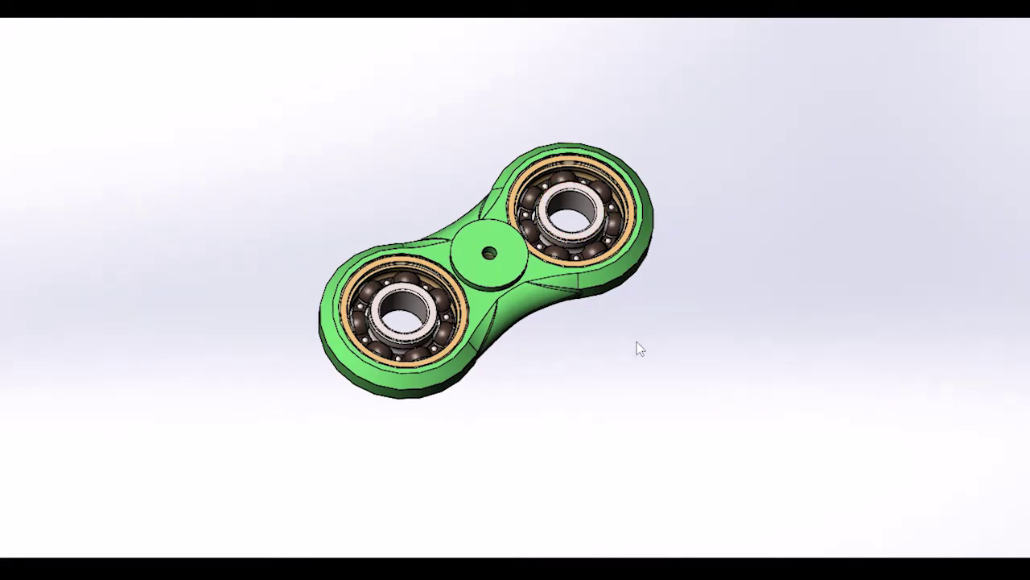
pyautogui.moveTo(628, 336); pyautogui.dragTo(685, 412, button='middle')
pyautogui.moveTo(692, 301); pyautogui.dragTo(699, 363, button='middle')
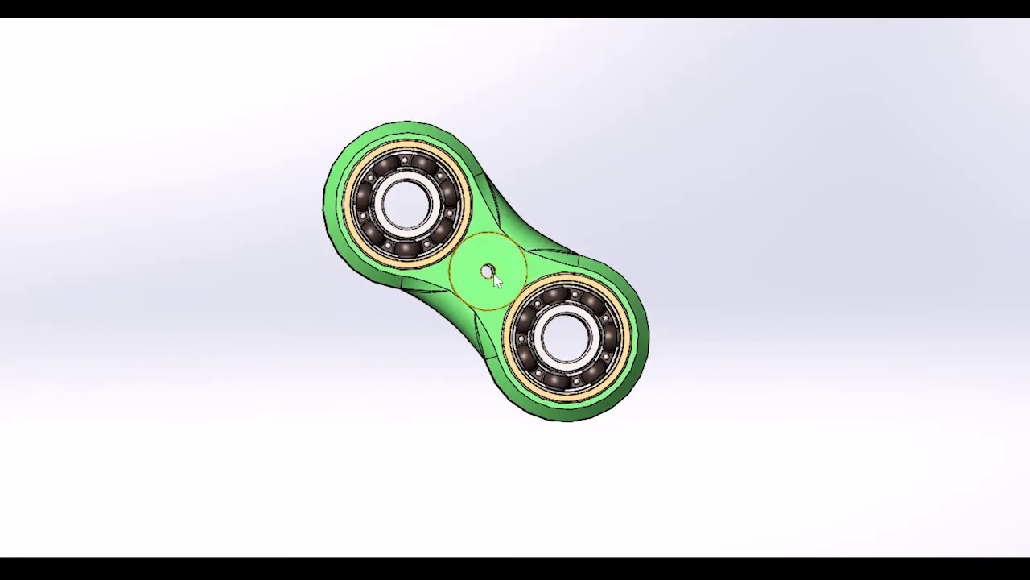
pyautogui.scroll(-4, 493, 276)
pyautogui.scroll(3, 490, 278)
# Make the toy body transparent and inspect the two centre caps and the pin between the bearings from the side
pyautogui.moveTo(573, 351); pyautogui.dragTo(660, 165, button='middle')
pyautogui.rightClick(529, 288)
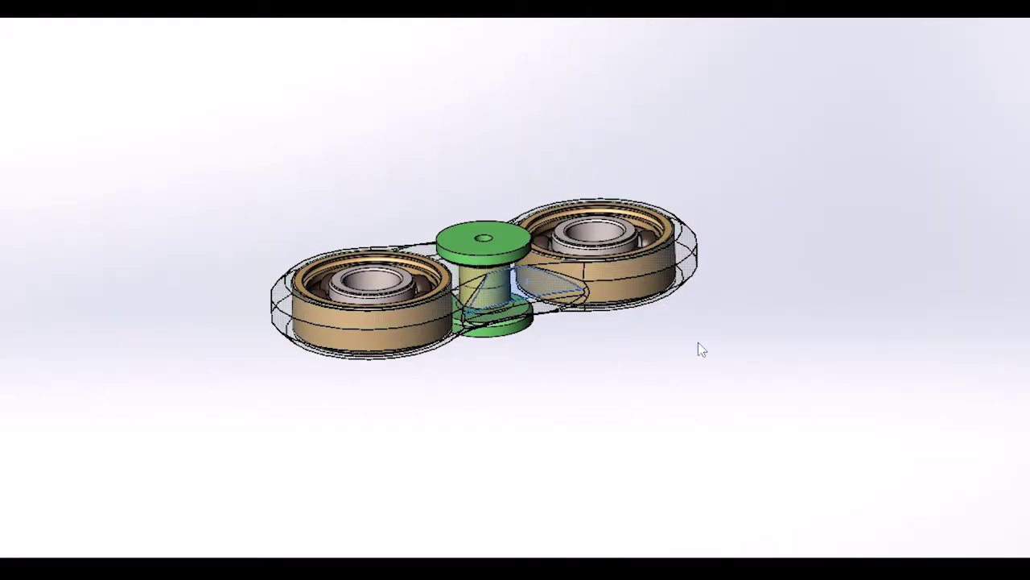
pyautogui.moveTo(697, 346); pyautogui.dragTo(539, 332, button='middle')
pyautogui.scroll(-8, 487, 291)
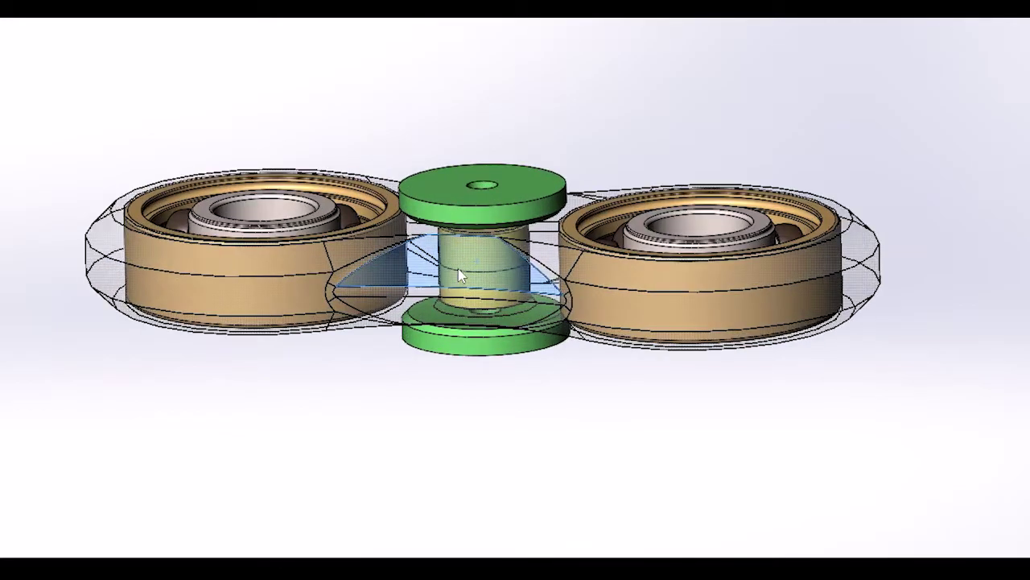
pyautogui.moveTo(566, 381); pyautogui.dragTo(916, 404, button='middle')
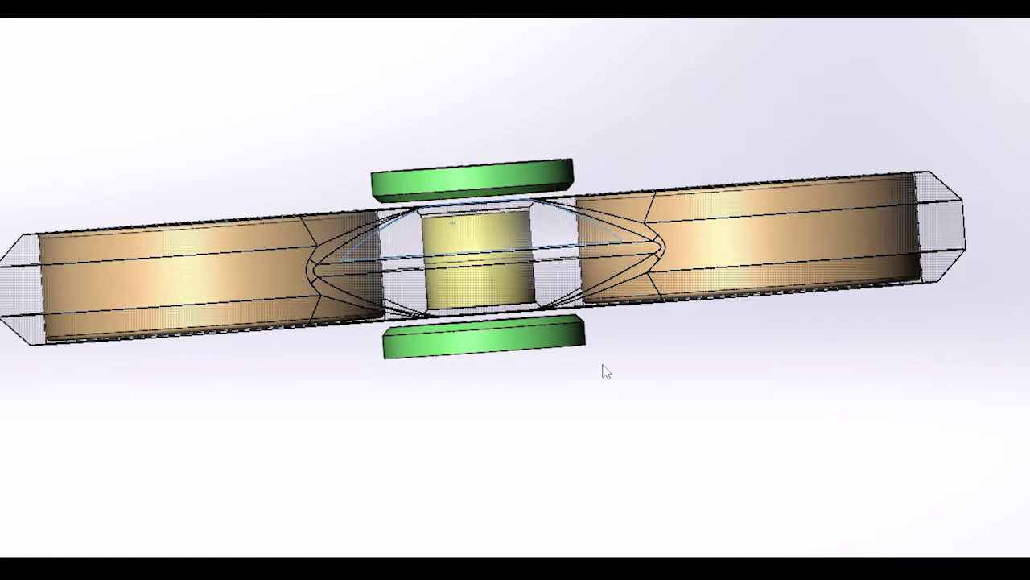
pyautogui.moveTo(636, 372); pyautogui.dragTo(642, 476, button='middle')
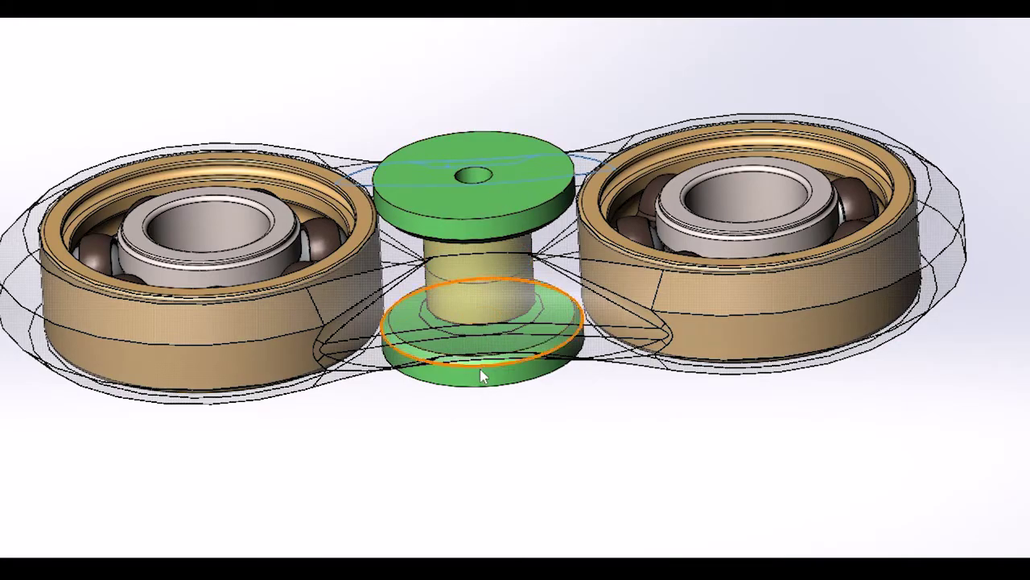
# Examine the transparent assembly face-on, checking the centre cap between the two bearings
pyautogui.moveTo(567, 444); pyautogui.dragTo(565, 156, button='middle')
pyautogui.moveTo(565, 451); pyautogui.dragTo(581, 296, button='middle')
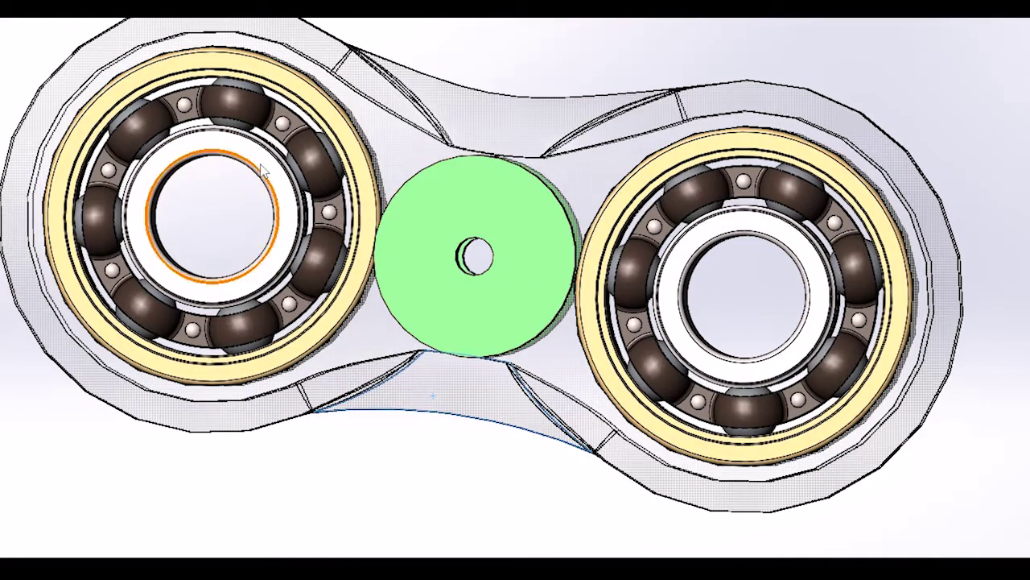
pyautogui.moveTo(815, 319); pyautogui.dragTo(835, 226)
pyautogui.scroll(-2, 837, 239)
pyautogui.scroll(4, 787, 262)
pyautogui.moveTo(600, 262); pyautogui.dragTo(633, 293)
pyautogui.scroll(1, 592, 319)
pyautogui.moveTo(761, 453); pyautogui.dragTo(901, 506, button='middle')
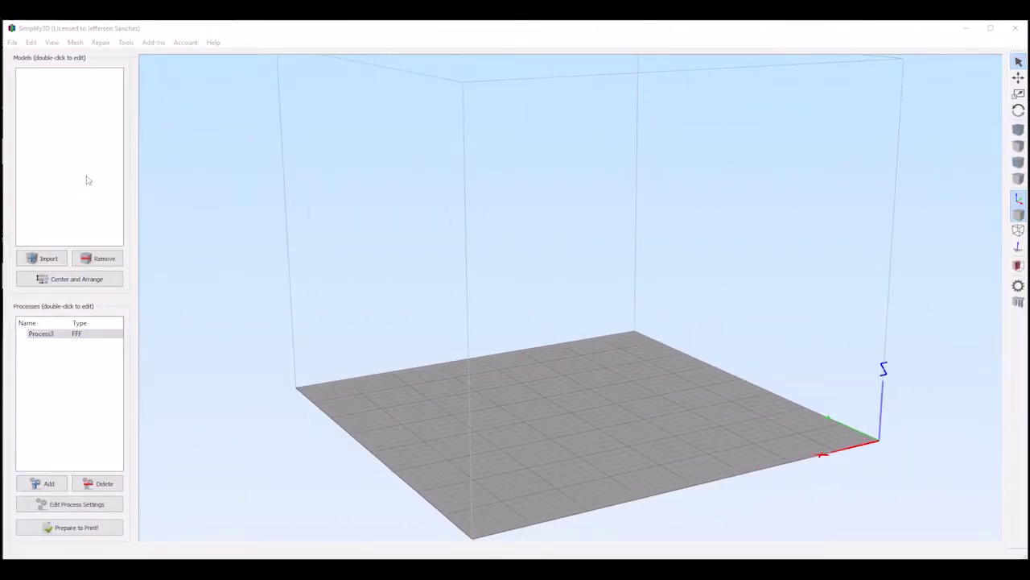
# Switch to Simplify3D, import the fidget toy STL from the Desktop and place its flat face on the bed
pyautogui.click(42, 259)
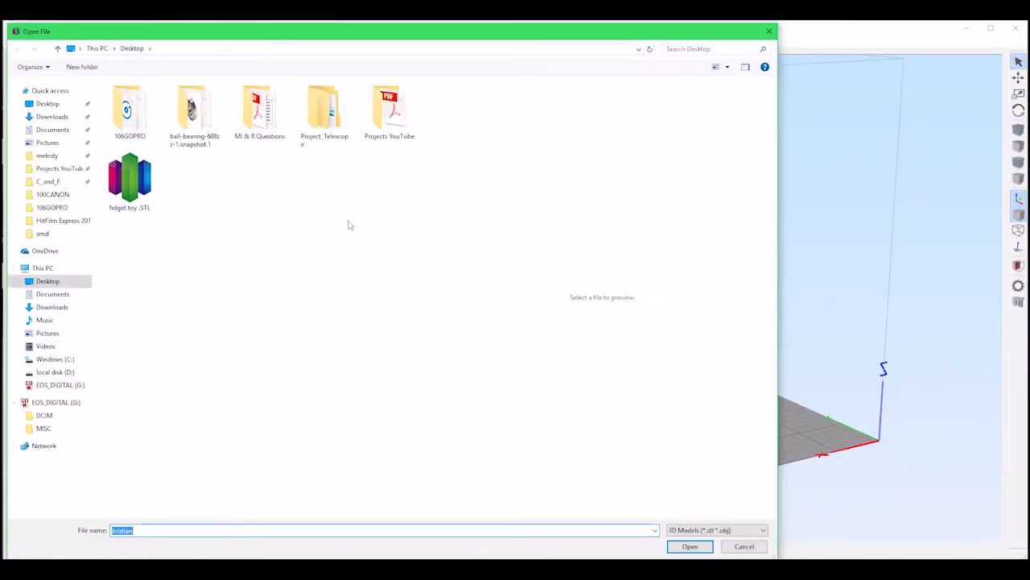
pyautogui.click(690, 547)
pyautogui.moveTo(583, 456); pyautogui.dragTo(550, 455)
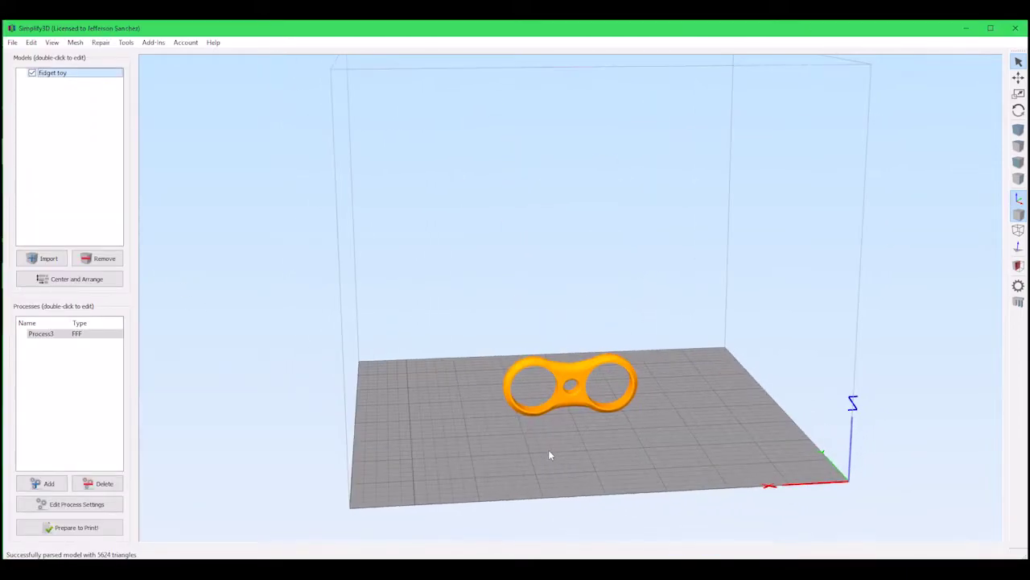
pyautogui.click(581, 377)
pyautogui.moveTo(555, 437); pyautogui.dragTo(542, 436)
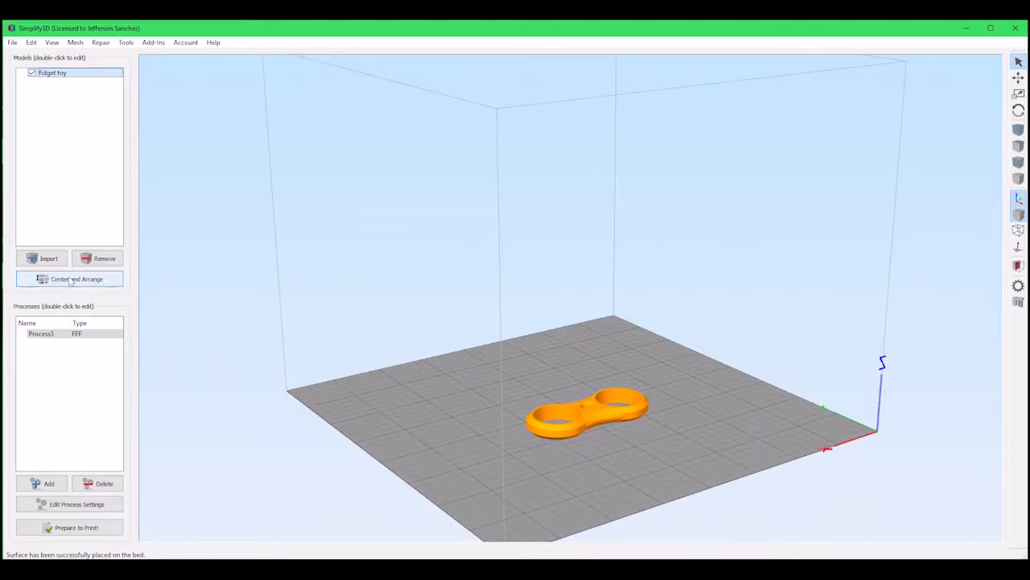
# Check the fidget toy's placement on the build plate from above and at an angle
pyautogui.moveTo(287, 378); pyautogui.dragTo(633, 372)
pyautogui.scroll(5, 630, 363)
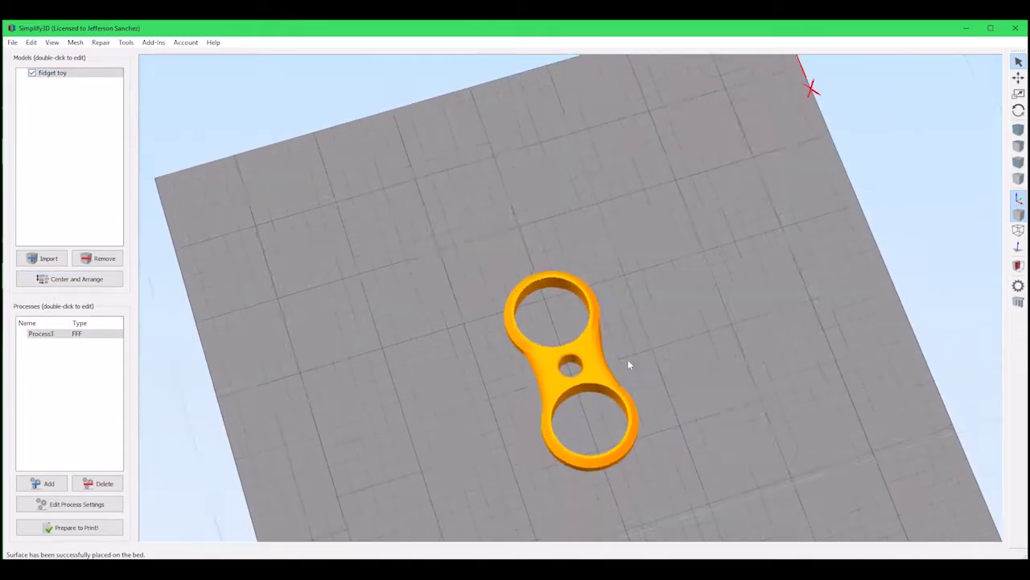
pyautogui.hotkey('ctrl', '1')
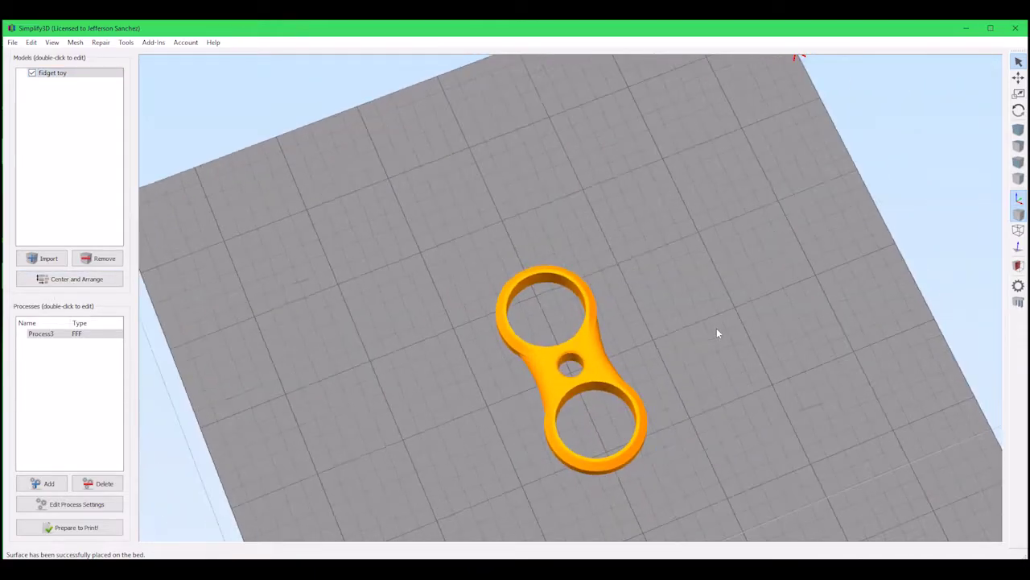
pyautogui.scroll(3, 599, 330)
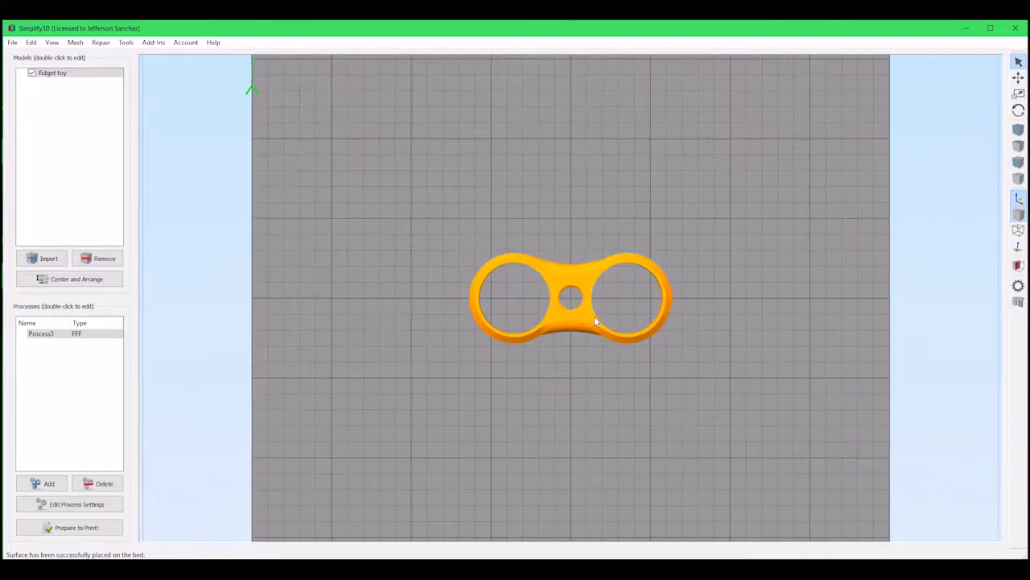
pyautogui.scroll(4, 596, 321)
pyautogui.scroll(-4, 599, 394)
pyautogui.moveTo(601, 403)
pyautogui.mouseDown()
pyautogui.moveTo(611, 370)
pyautogui.moveTo(591, 272)
pyautogui.moveTo(601, 417)
pyautogui.moveTo(768, 381)
pyautogui.moveTo(587, 330)
pyautogui.moveTo(410, 304)
pyautogui.moveTo(473, 372)
pyautogui.moveTo(883, 504)
pyautogui.moveTo(904, 488)
pyautogui.moveTo(892, 523)
pyautogui.moveTo(384, 486)
pyautogui.moveTo(582, 496)
pyautogui.moveTo(567, 491)
pyautogui.mouseUp()
# Edit Process3 to disable the raft and enable the skirt/brim
pyautogui.doubleClick(51, 334)
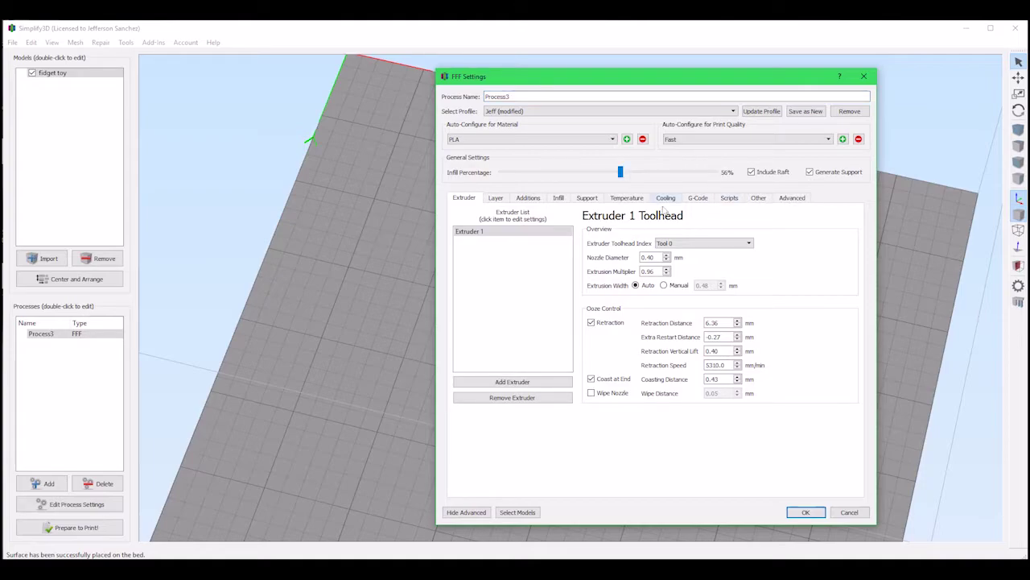
pyautogui.click(496, 198)
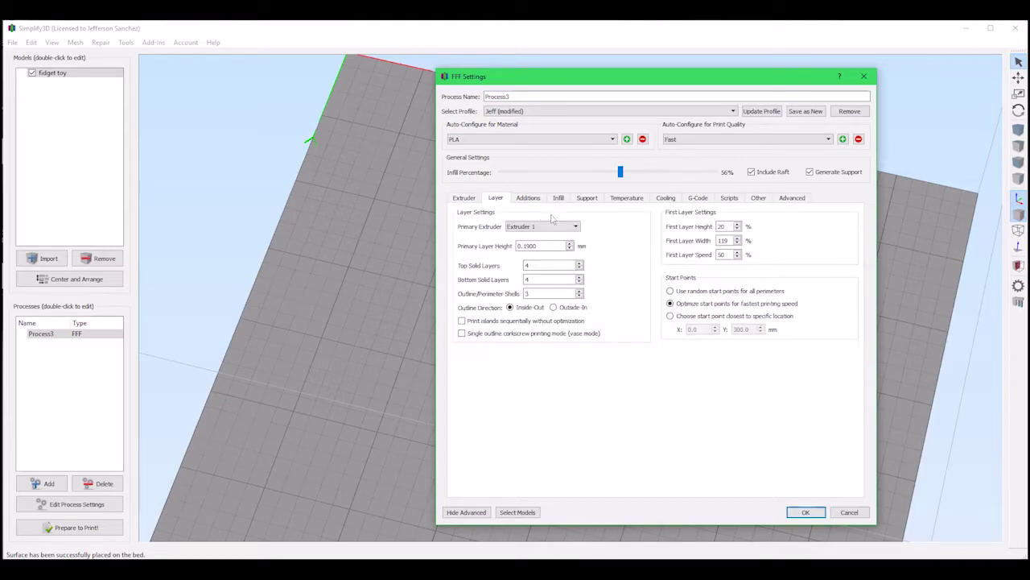
pyautogui.click(528, 198)
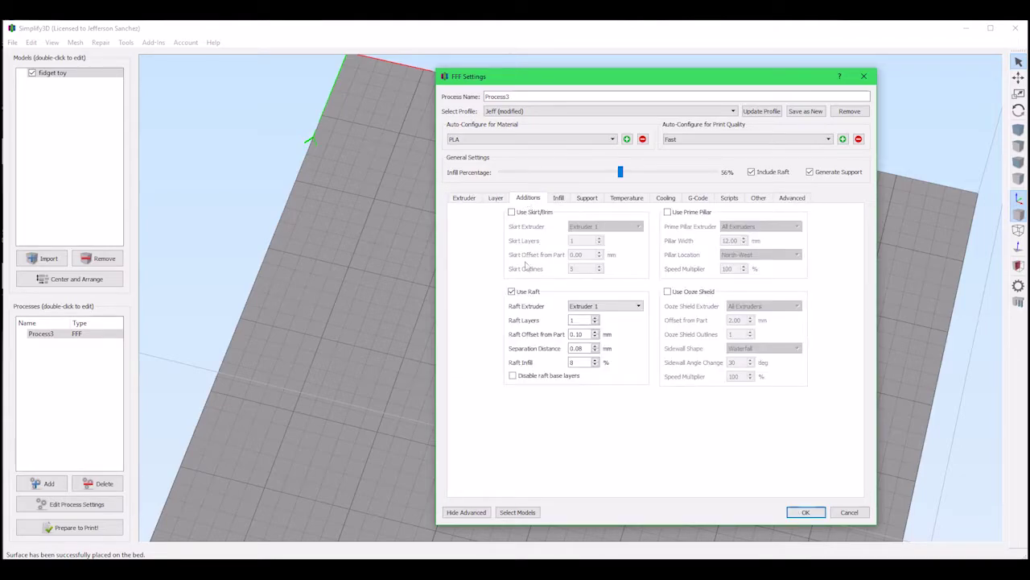
pyautogui.click(512, 291)
pyautogui.click(512, 212)
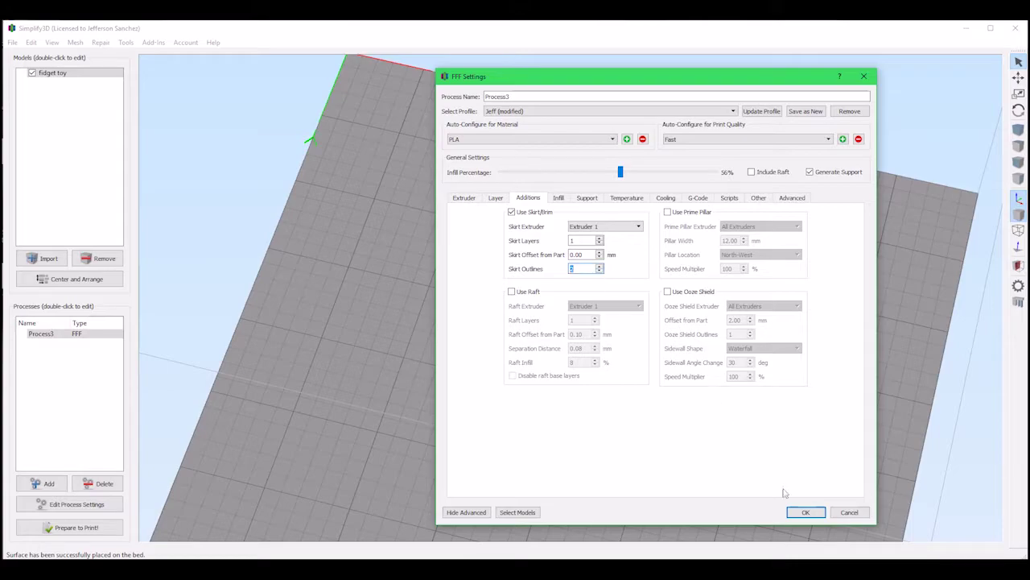
pyautogui.click(804, 513)
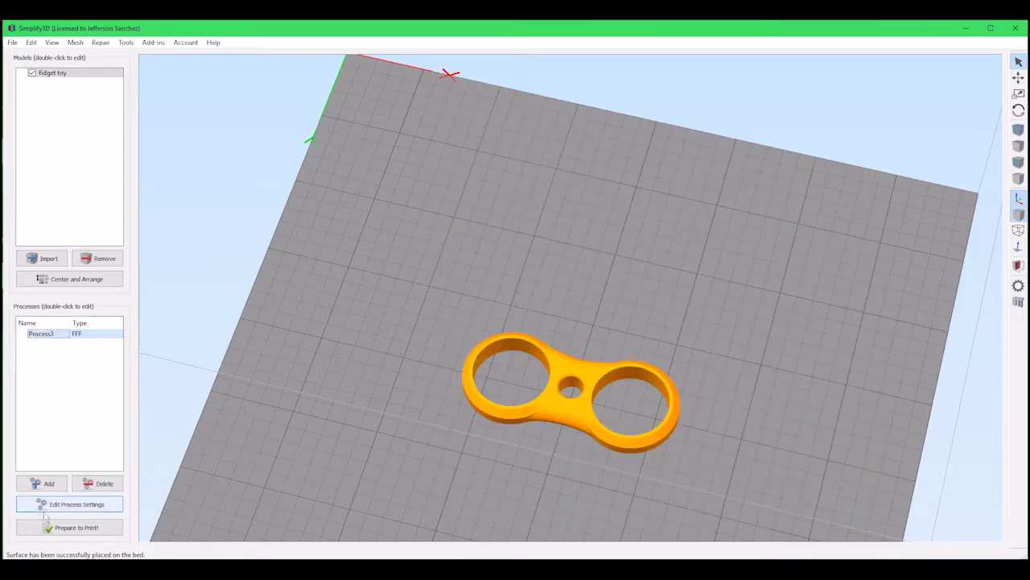
# Prepare the model for printing and inspect the sliced toolpath preview from several angles
pyautogui.click(74, 527)
pyautogui.moveTo(560, 401); pyautogui.dragTo(478, 415)
pyautogui.scroll(3, 617, 423)
pyautogui.scroll(5, 649, 402)
pyautogui.scroll(-12, 642, 402)
pyautogui.scroll(1, 588, 360)
pyautogui.scroll(4, 589, 367)
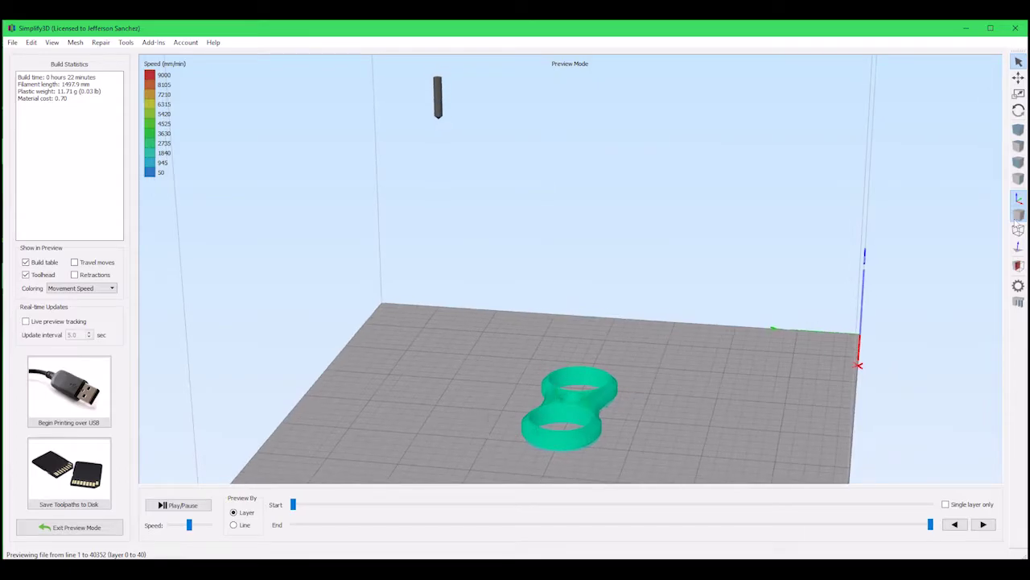
pyautogui.moveTo(745, 338); pyautogui.dragTo(747, 465)
# Save the toolpaths to the Desktop as the G-code file "fidget toy .gcode"
pyautogui.click(69, 471)
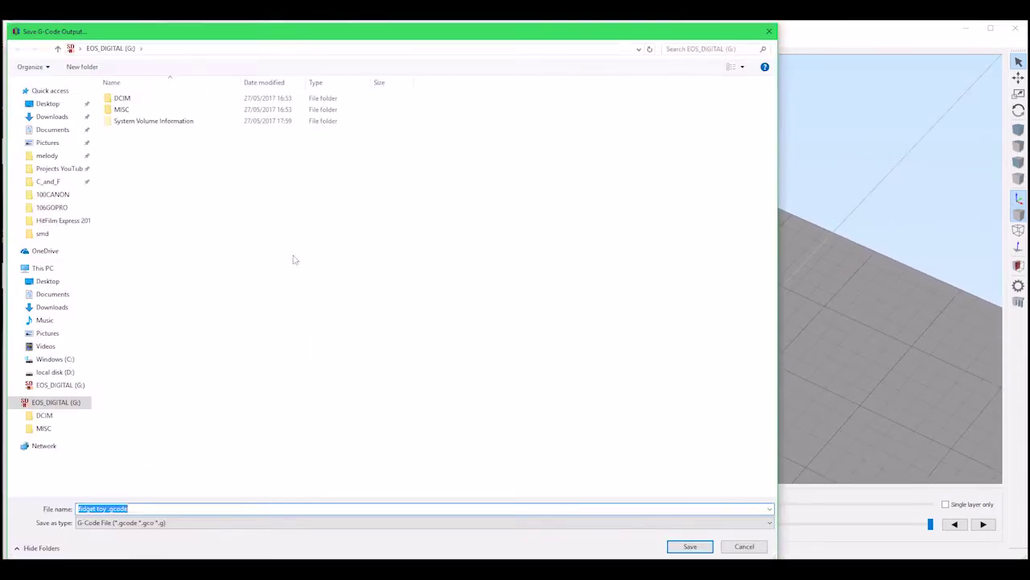
pyautogui.click(76, 104)
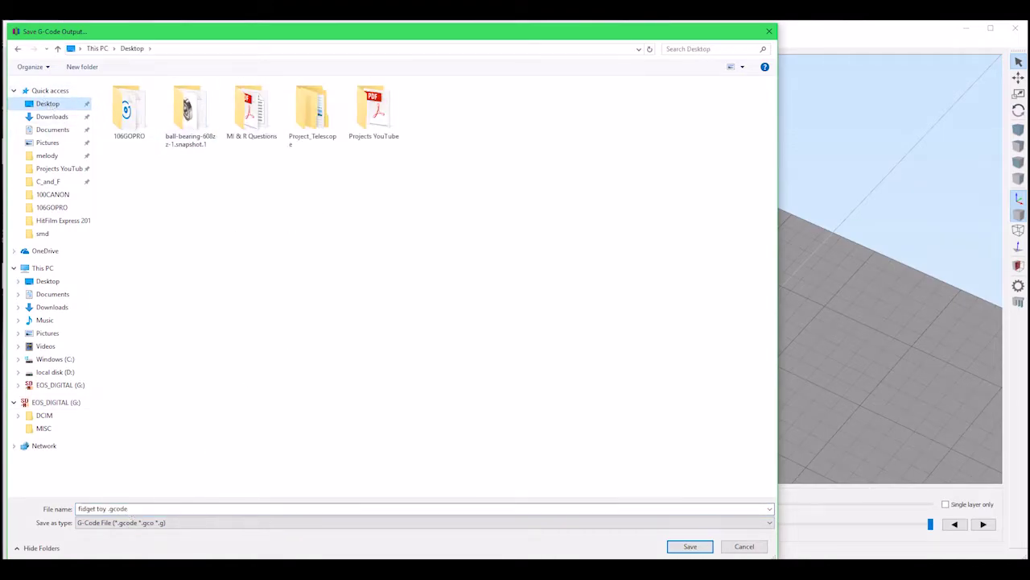
pyautogui.click(690, 547)
# Play the layer-by-layer print simulation and examine the rings and infill up close
pyautogui.scroll(-5, 624, 414)
pyautogui.moveTo(569, 370); pyautogui.dragTo(807, 390)
pyautogui.click(178, 505)
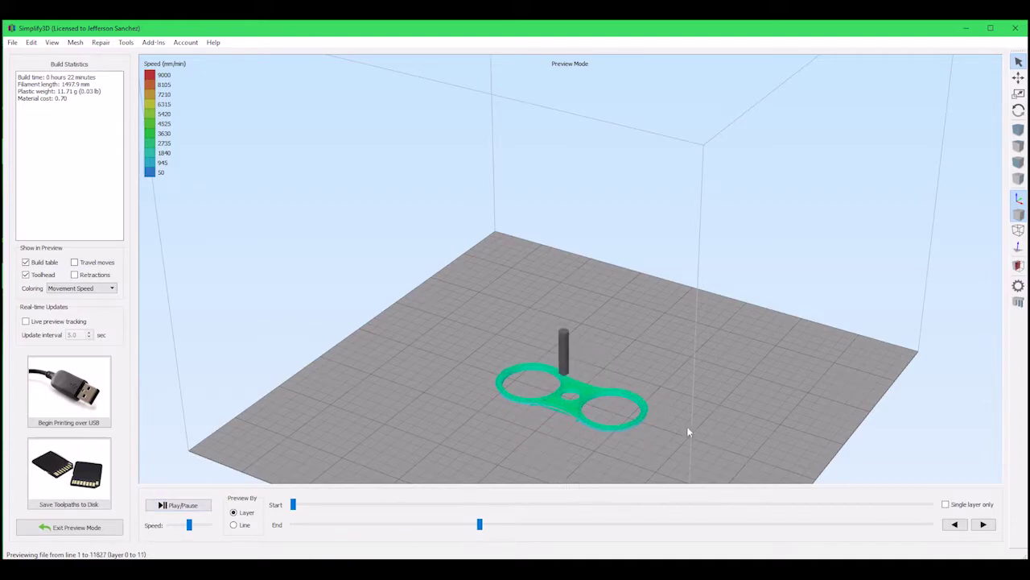
pyautogui.scroll(3, 644, 427)
pyautogui.moveTo(650, 458); pyautogui.dragTo(852, 550)
pyautogui.scroll(3, 653, 415)
pyautogui.moveTo(653, 417); pyautogui.dragTo(828, 475)
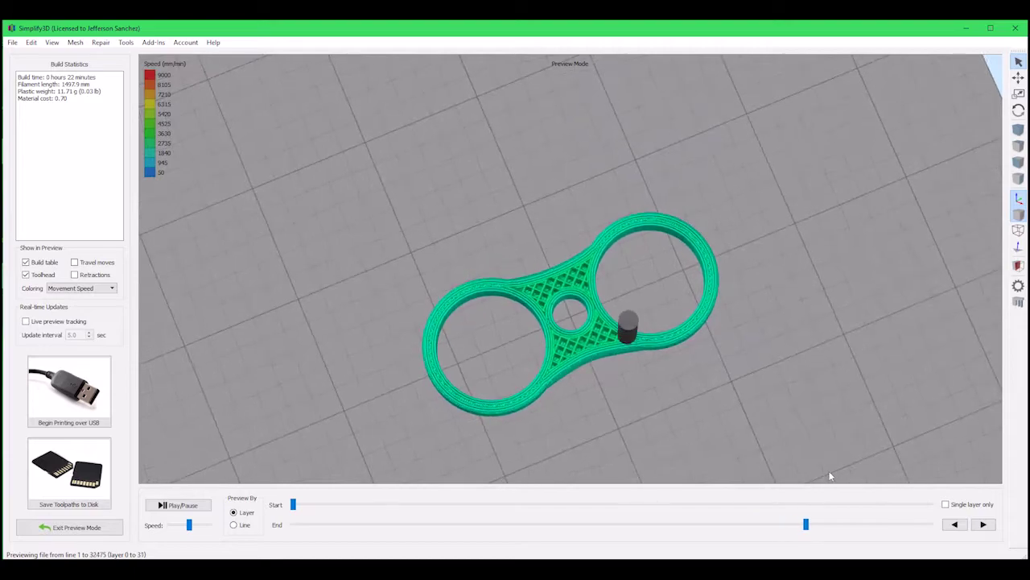